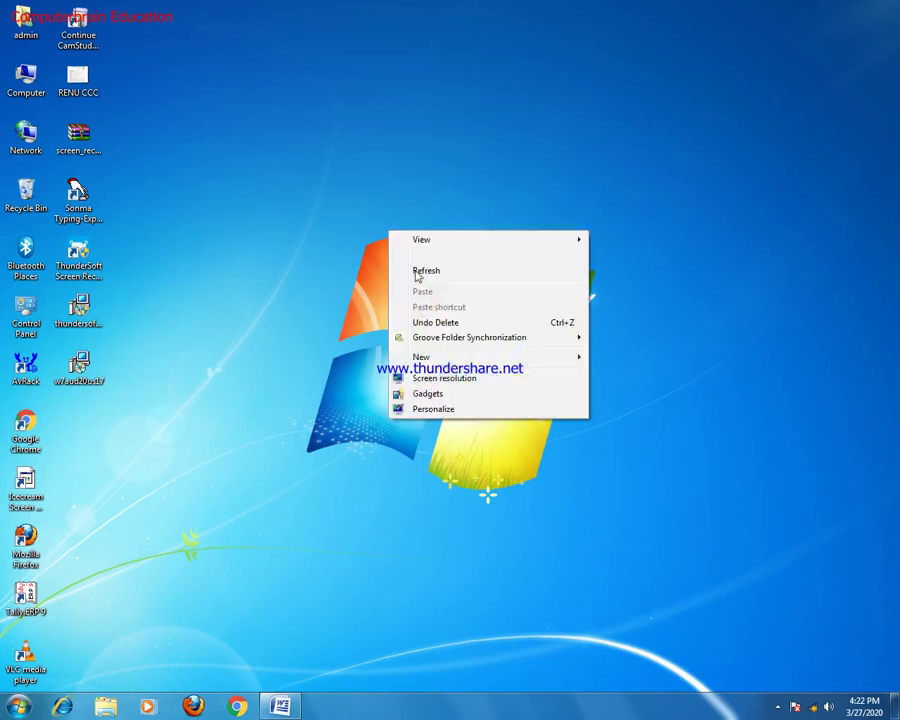
Refresh the desktop and restore the minimized Word Document1 to full screen.
{"action": "left_click", "coordinate": [415, 270]}
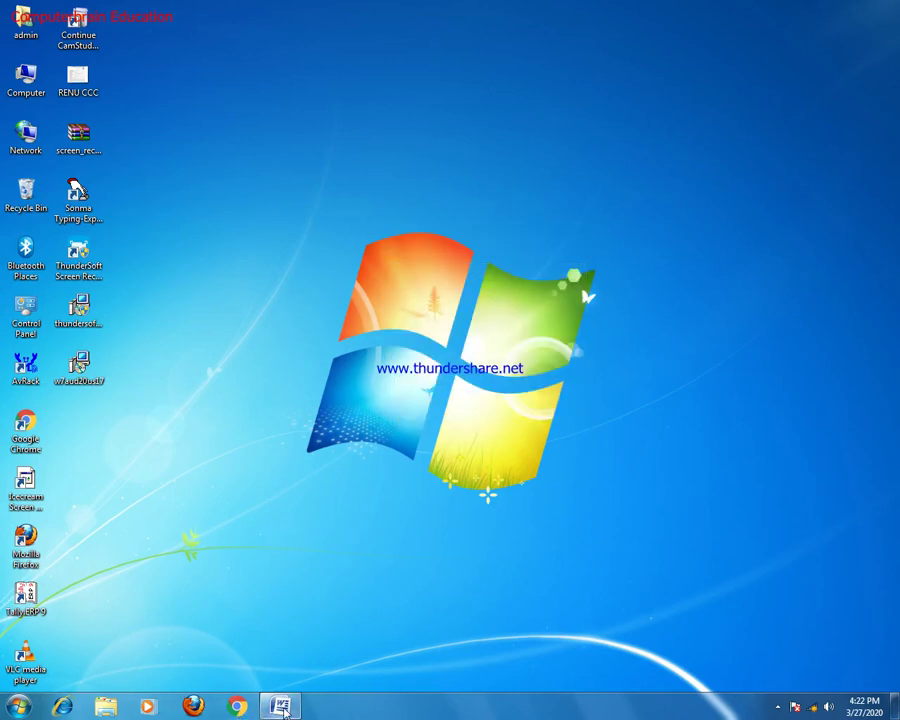
{"action": "left_click", "coordinate": [281, 707]}
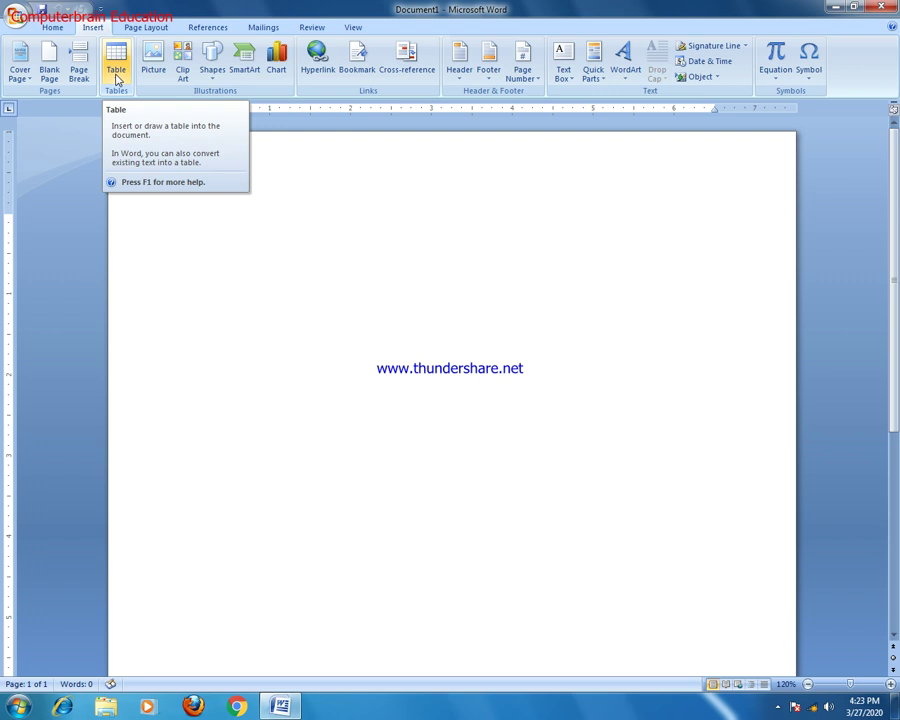
Insert a 5-column by 8-row table at the top of Document1.
{"action": "left_click", "coordinate": [117, 80]}
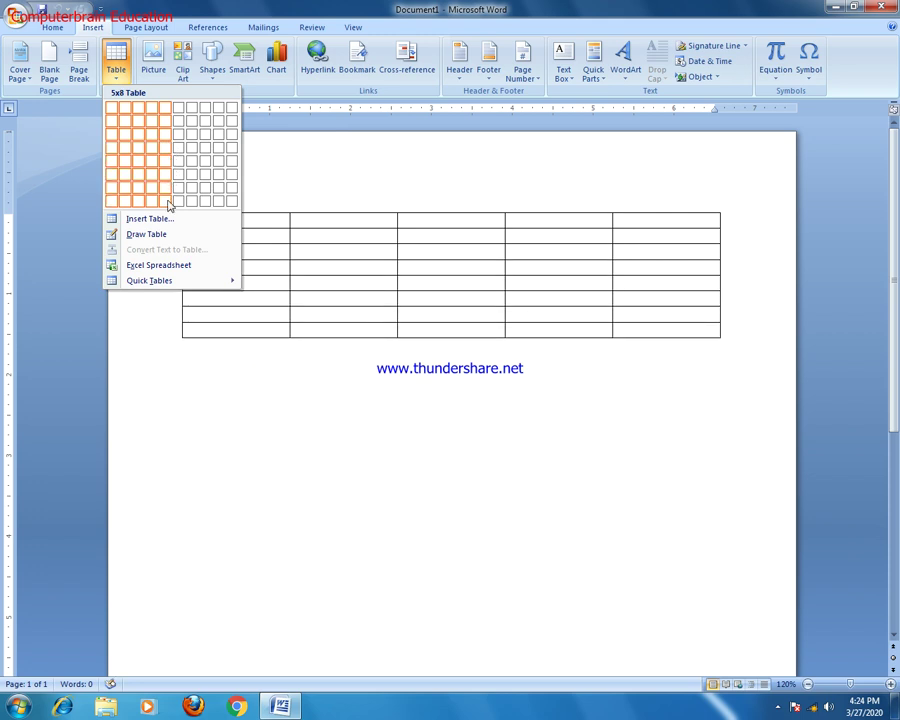
{"action": "left_click", "coordinate": [169, 204]}
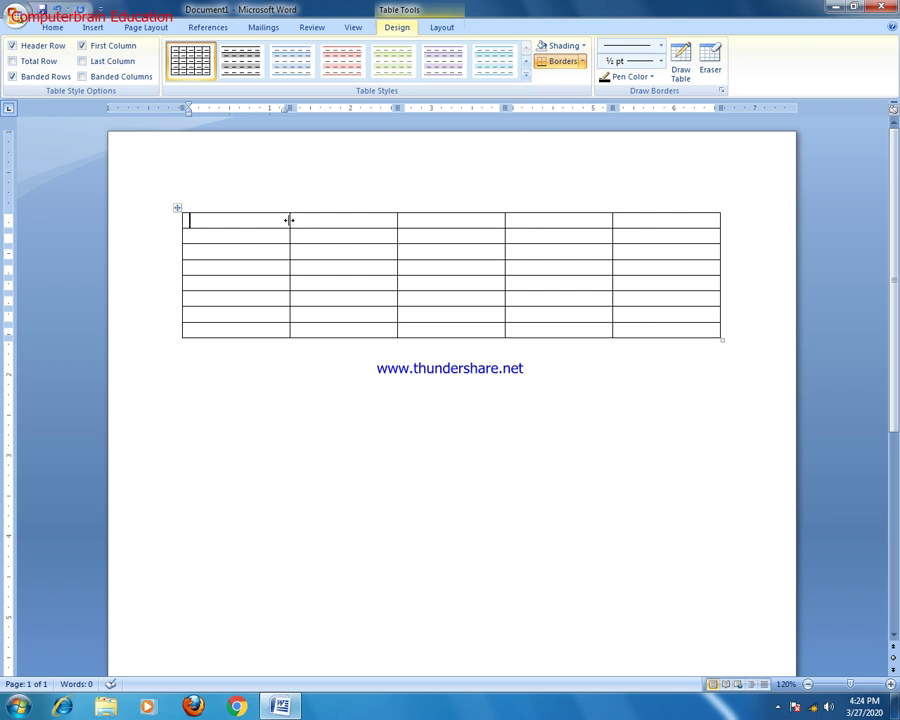
Widen the first column, shift the third/fourth column border left, and type 'emp name' in the first cell.
{"action": "left_click_drag", "start_coordinate": [289, 220], "coordinate": [323, 222]}
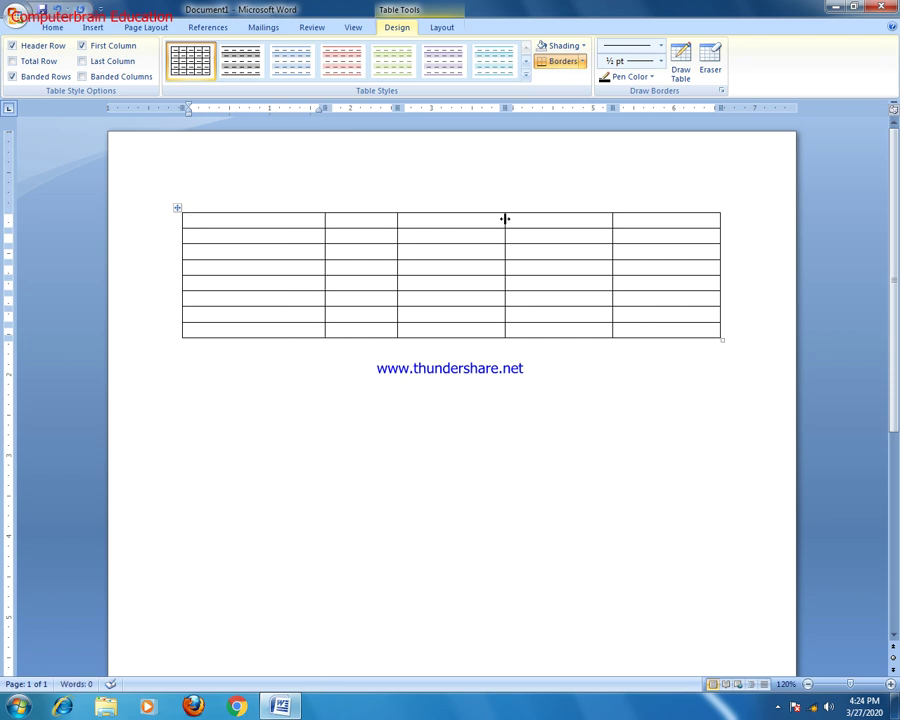
{"action": "left_click_drag", "start_coordinate": [505, 219], "coordinate": [456, 219]}
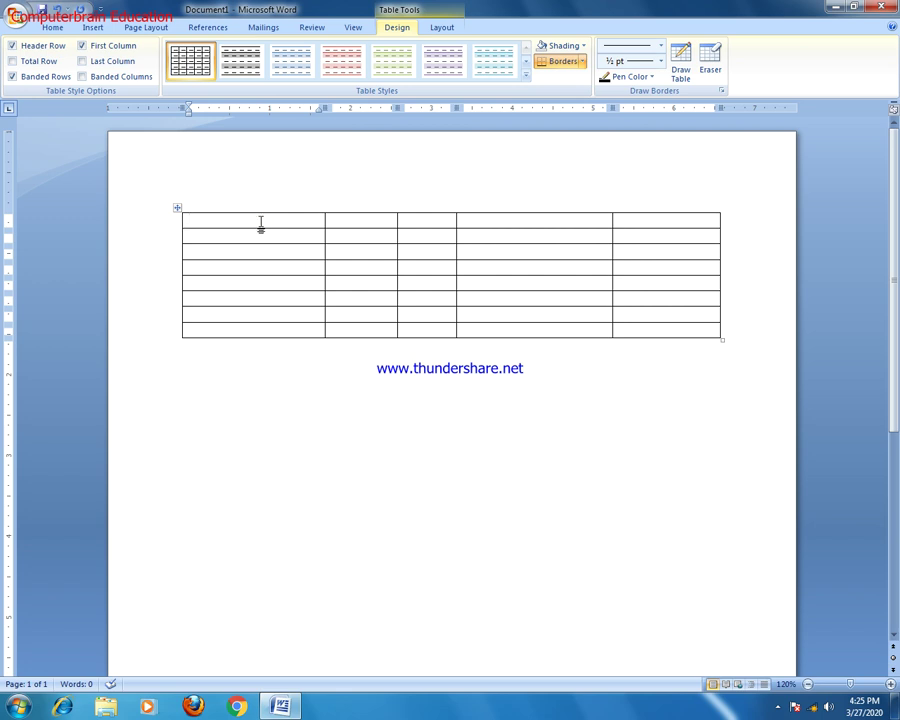
{"action": "type", "text": "emp name"}
Fill the remaining heading cells with emp code, Department, salary and city.
{"action": "key", "text": "Tab"}
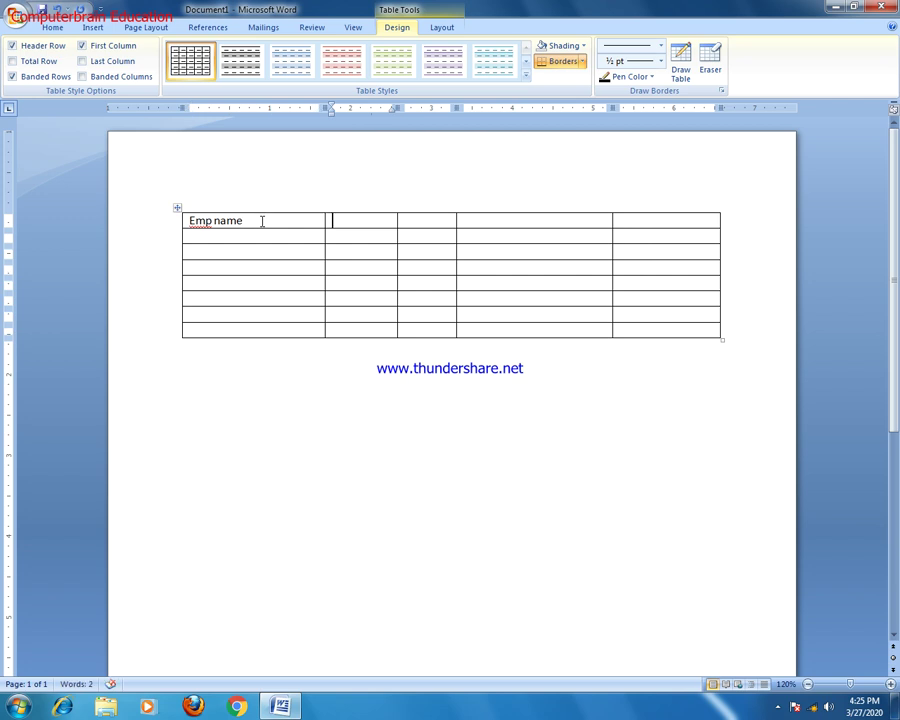
{"action": "type", "text": "emp code"}
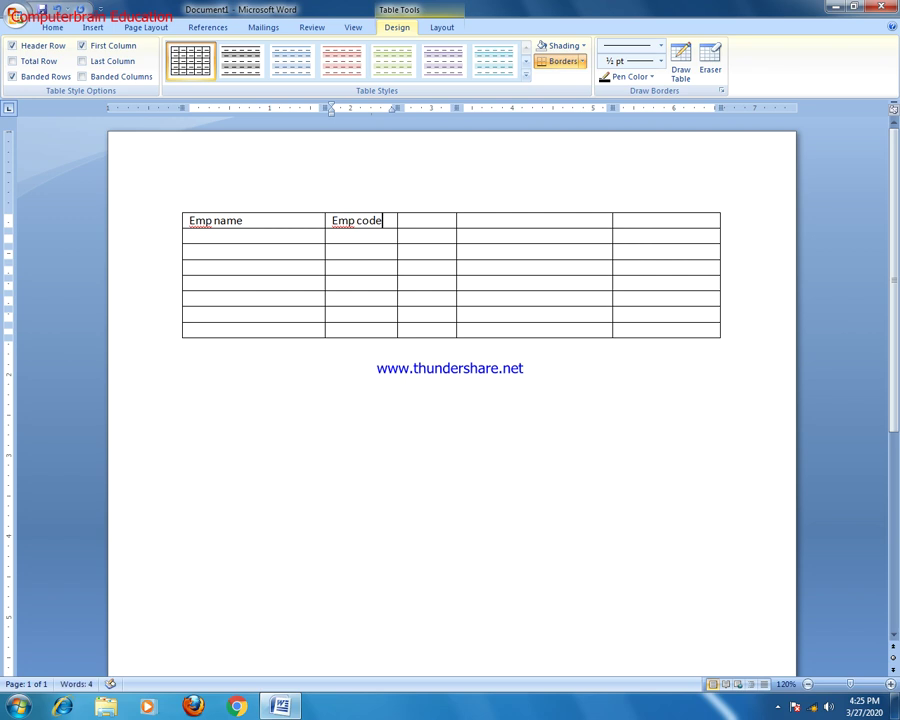
{"action": "key", "text": "Tab"}
{"action": "type", "text": "dep"}
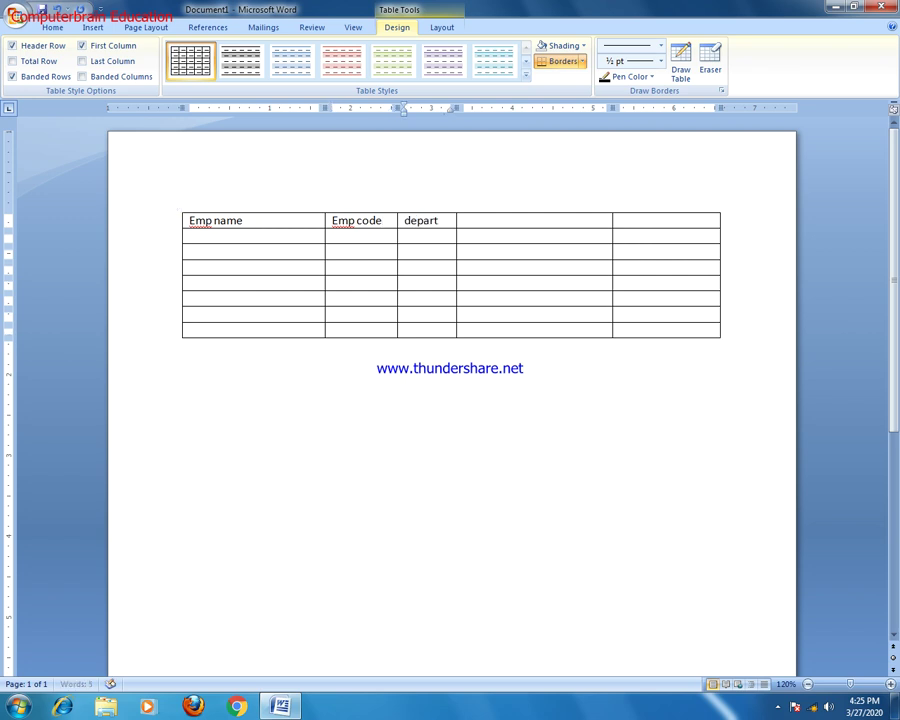
{"action": "type", "text": "ment"}
{"action": "key", "text": "Tab"}
{"action": "type", "text": "salary"}
{"action": "key", "text": "Tab"}
{"action": "type", "text": "city"}
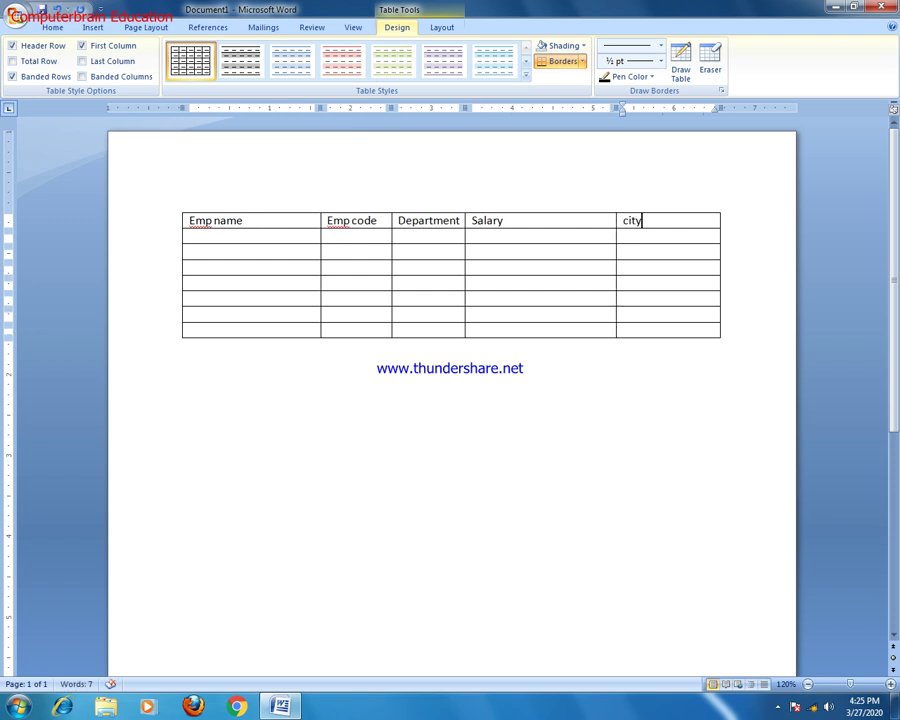
{"action": "left_click", "coordinate": [253, 237]}
{"action": "left_click", "coordinate": [294, 379]}
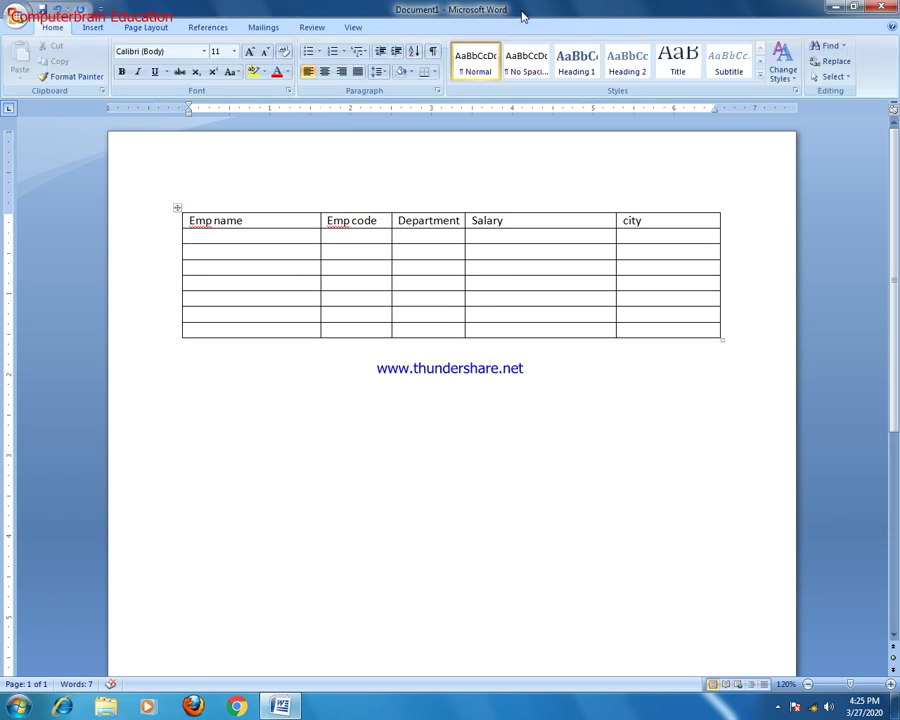
Enter Ram and Shyam in the first two Emp name cells.
{"action": "left_click", "coordinate": [448, 250]}
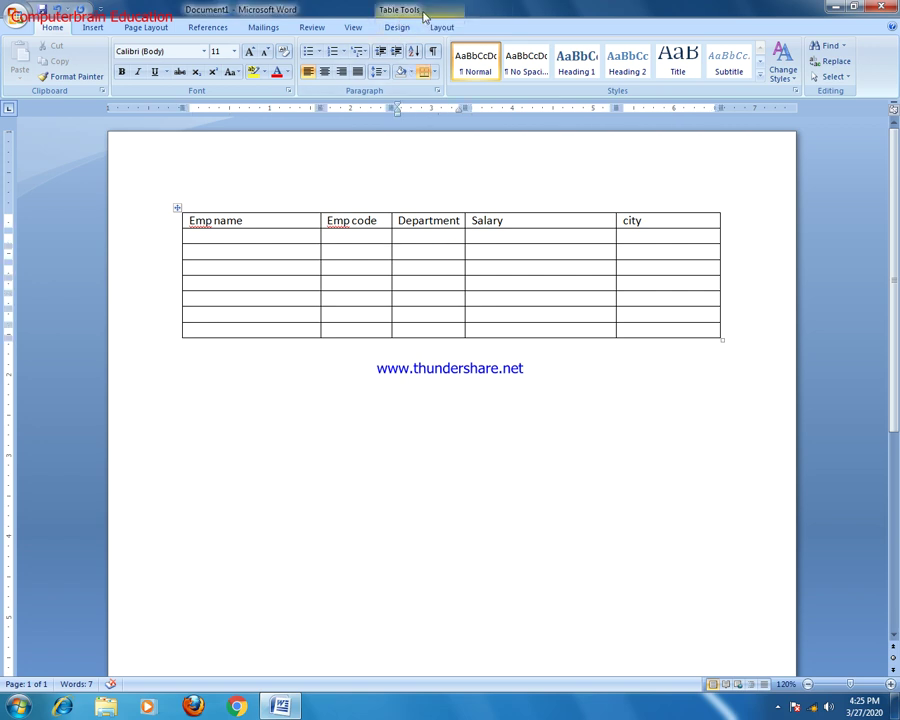
{"action": "left_click", "coordinate": [348, 376]}
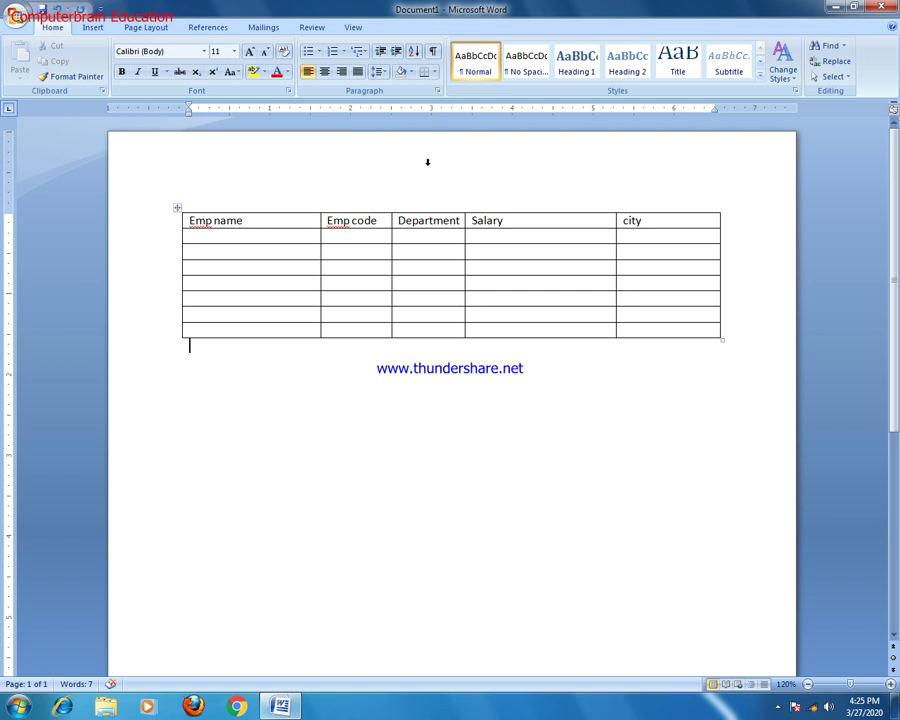
{"action": "left_click", "coordinate": [422, 250]}
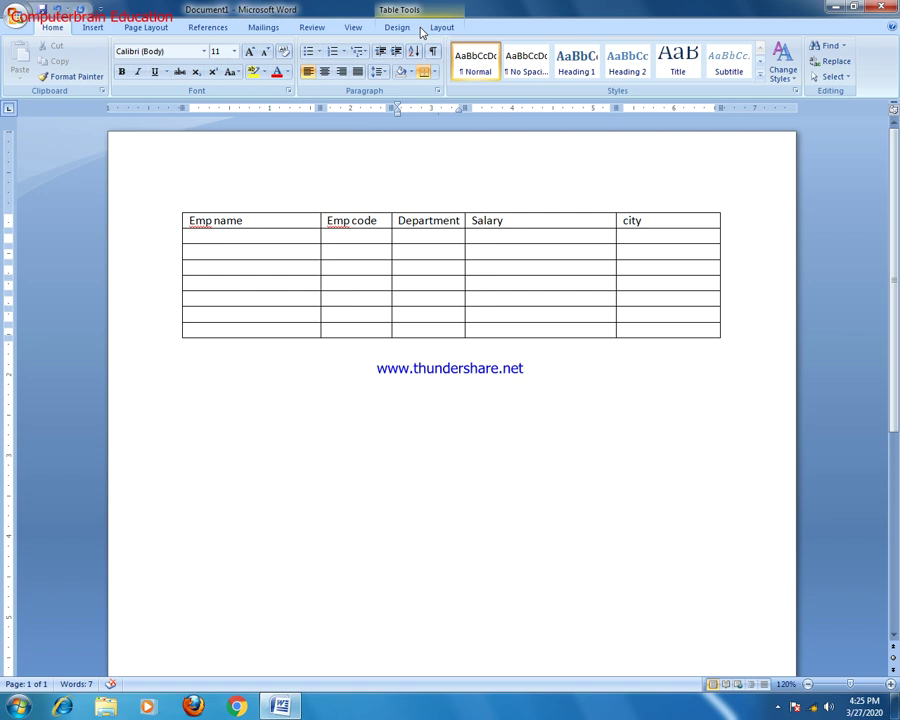
{"action": "left_click", "coordinate": [251, 236]}
{"action": "type", "text": "ram"}
{"action": "key", "text": "Return"}
{"action": "type", "text": "sh"}
{"action": "key", "text": "BackSpace"}
{"action": "key", "text": "BackSpace"}
{"action": "key", "text": "BackSpace"}
{"action": "key", "text": "Down"}
{"action": "type", "text": "shyam"}
Enter mohan, Sohan, Kavita, Reeta and sony in the remaining Emp name cells.
{"action": "key", "text": "Down"}
{"action": "type", "text": "mohan"}
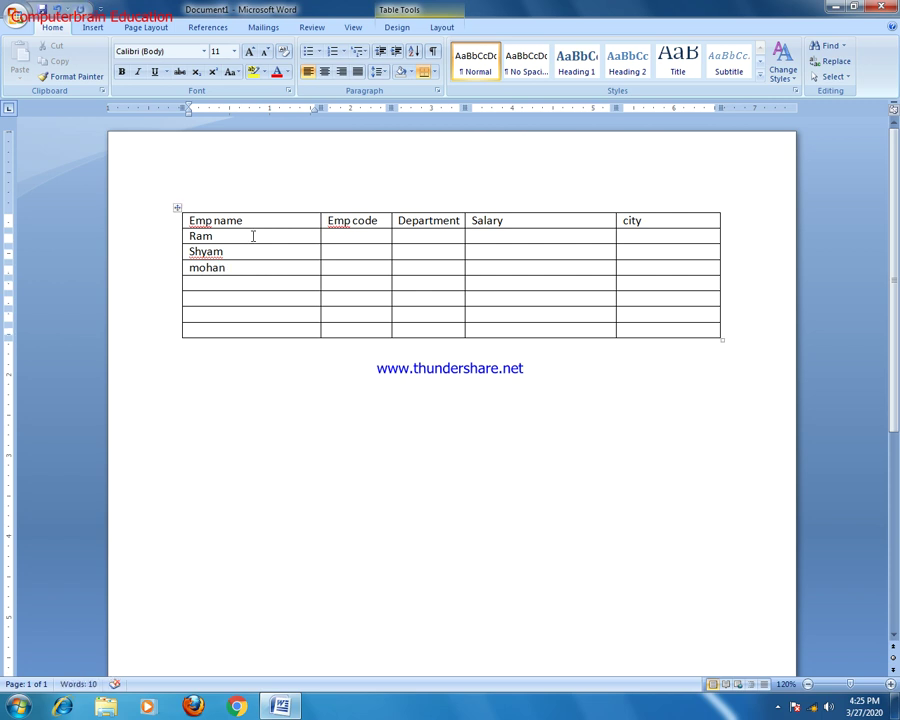
{"action": "key", "text": "Down"}
{"action": "type", "text": "sohan"}
{"action": "key", "text": "Down"}
{"action": "type", "text": "kavita"}
{"action": "key", "text": "Down"}
{"action": "type", "text": "reeta"}
{"action": "key", "text": "Down"}
{"action": "type", "text": "sony"}
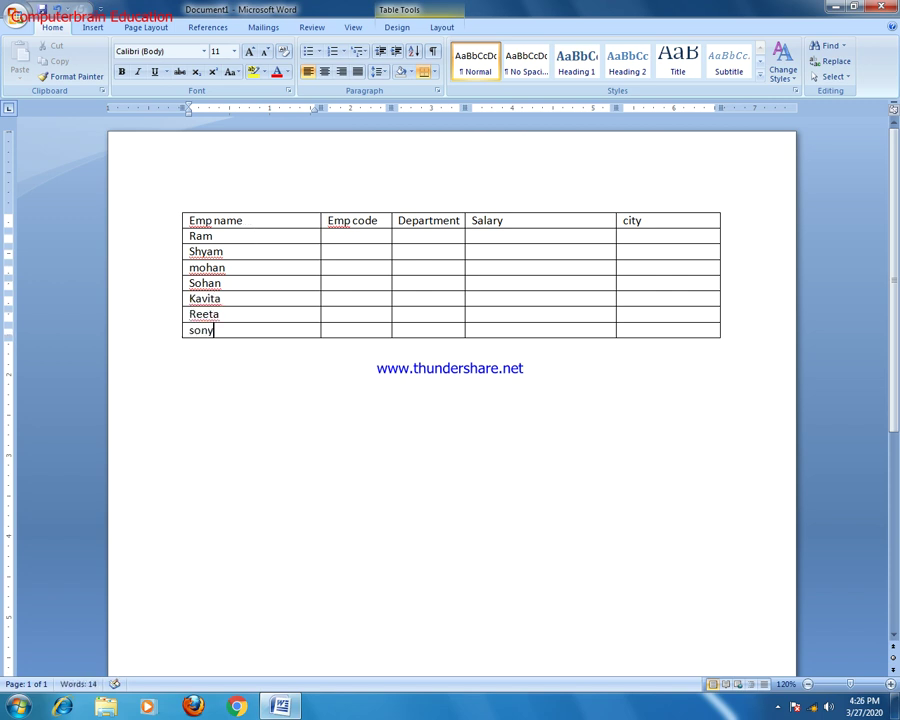
{"action": "left_click", "coordinate": [357, 240]}
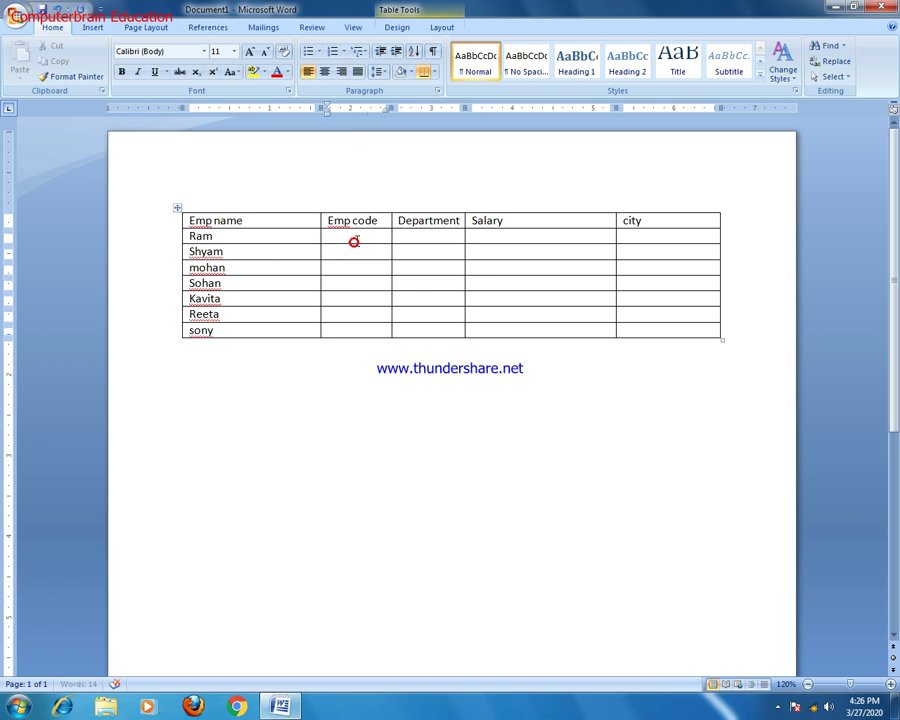
Enter Haridwar as Ram's city and Delhi as Shyam's city.
{"action": "type", "text": "12"}
{"action": "key", "text": "BackSpace"}
{"action": "key", "text": "BackSpace"}
{"action": "left_click", "coordinate": [676, 236]}
{"action": "type", "text": "haridwar "}
{"action": "type", "text": "son"}
{"action": "key", "text": "BackSpace"}
{"action": "key", "text": "BackSpace"}
{"action": "key", "text": "BackSpace"}
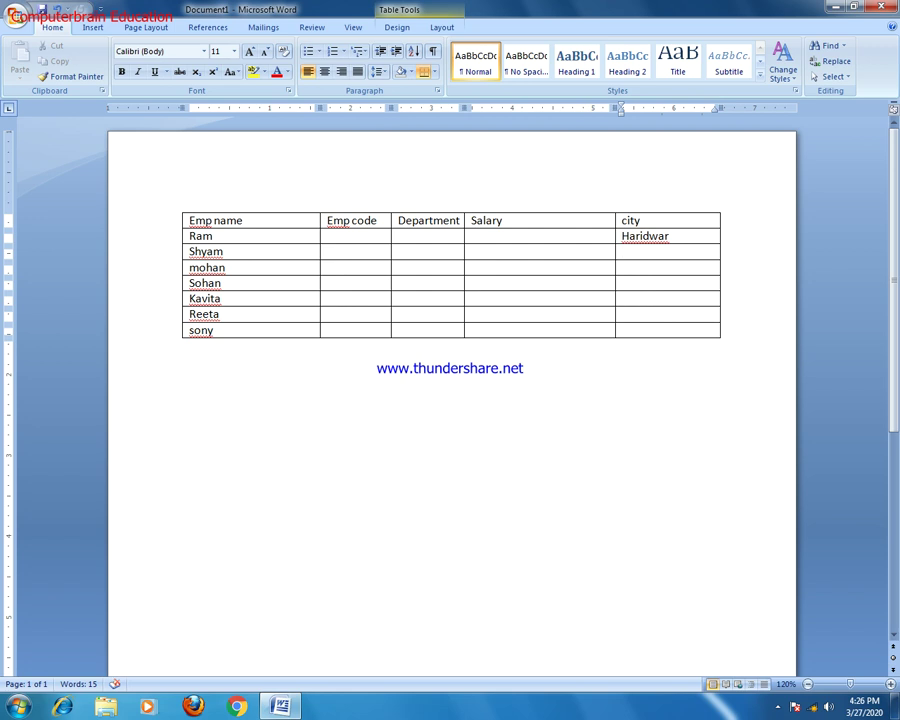
{"action": "type", "text": "delhi"}
{"action": "key", "text": "Down"}
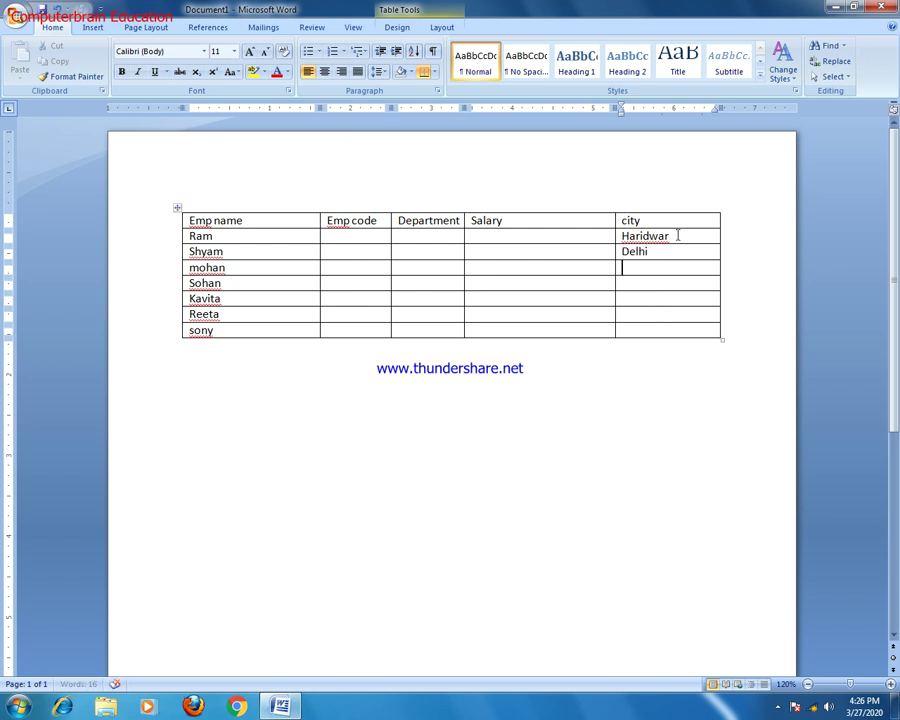
Fill Ram's Emp code, Department and Salary with D 520, Qc and 8000.
{"action": "left_click", "coordinate": [344, 235]}
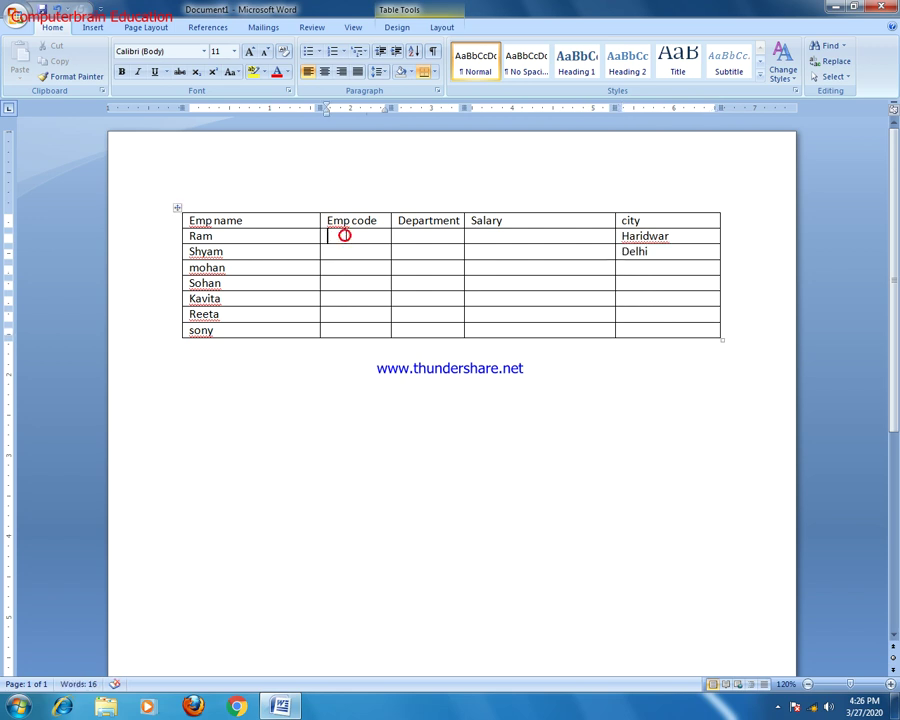
{"action": "type", "text": "d 520"}
{"action": "key", "text": "Tab"}
{"action": "type", "text": "Qc "}
{"action": "type", "text": "800"}
{"action": "key", "text": "BackSpace"}
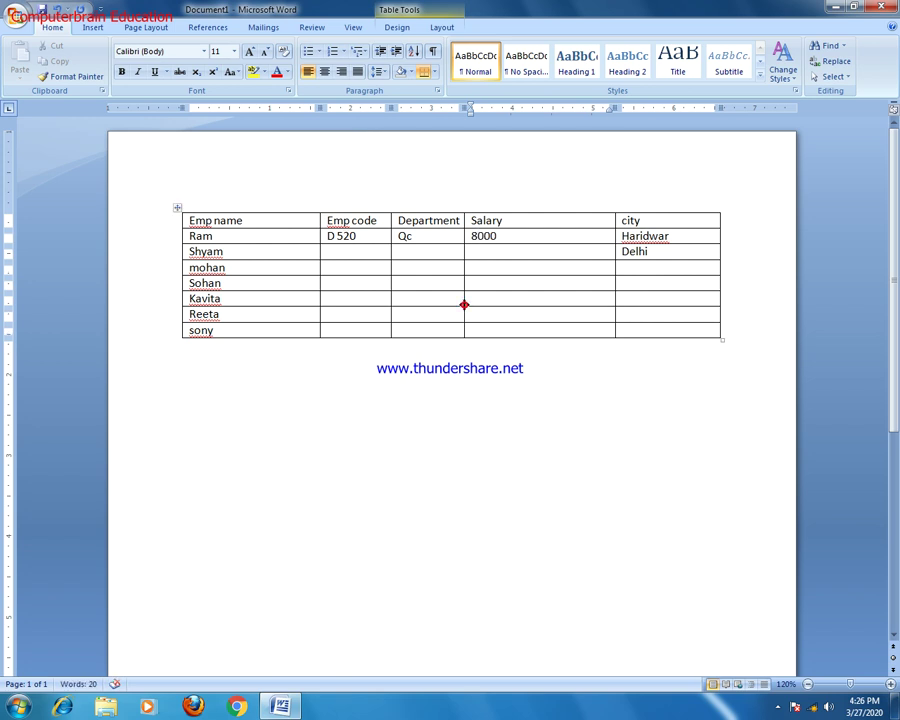
{"action": "left_click", "coordinate": [492, 284]}
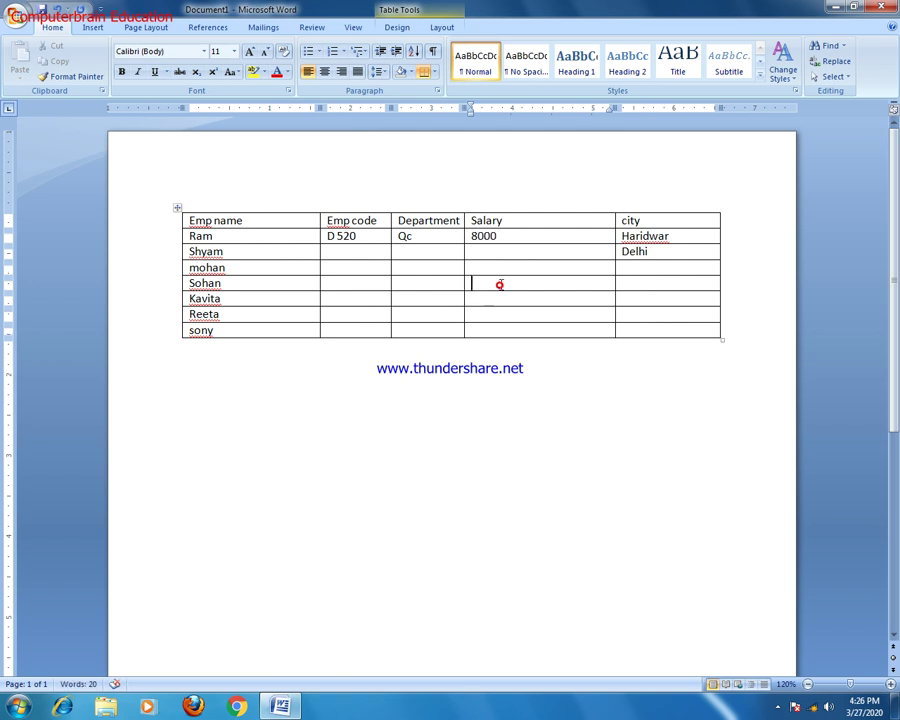
{"action": "left_click", "coordinate": [311, 399]}
{"action": "left_click", "coordinate": [380, 281]}
{"action": "left_click", "coordinate": [403, 12]}
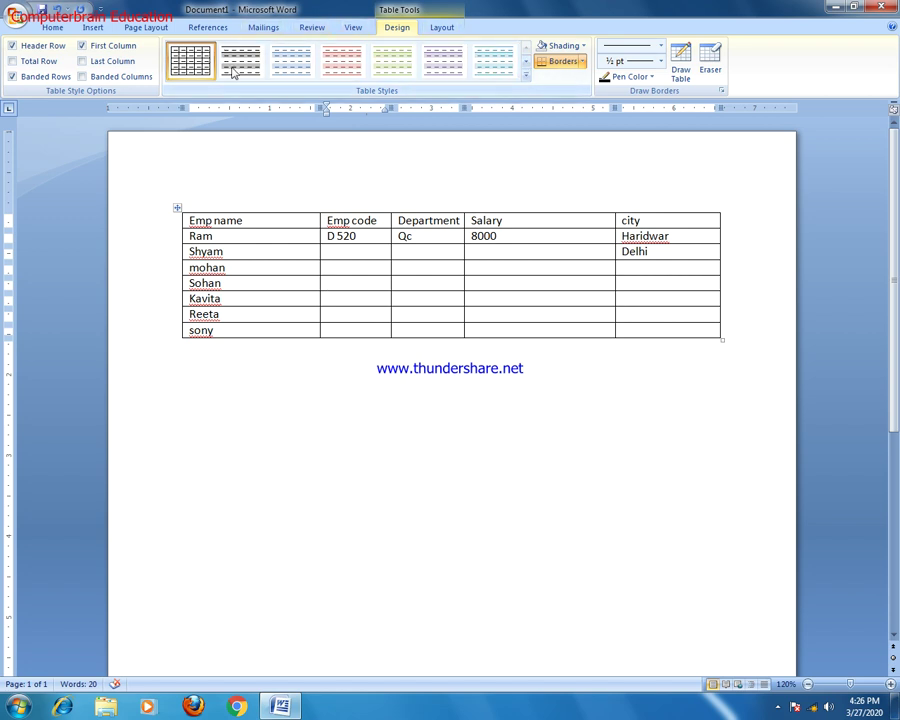
Try the red banded and black grid table styles on the employee table.
{"action": "left_click", "coordinate": [528, 79]}
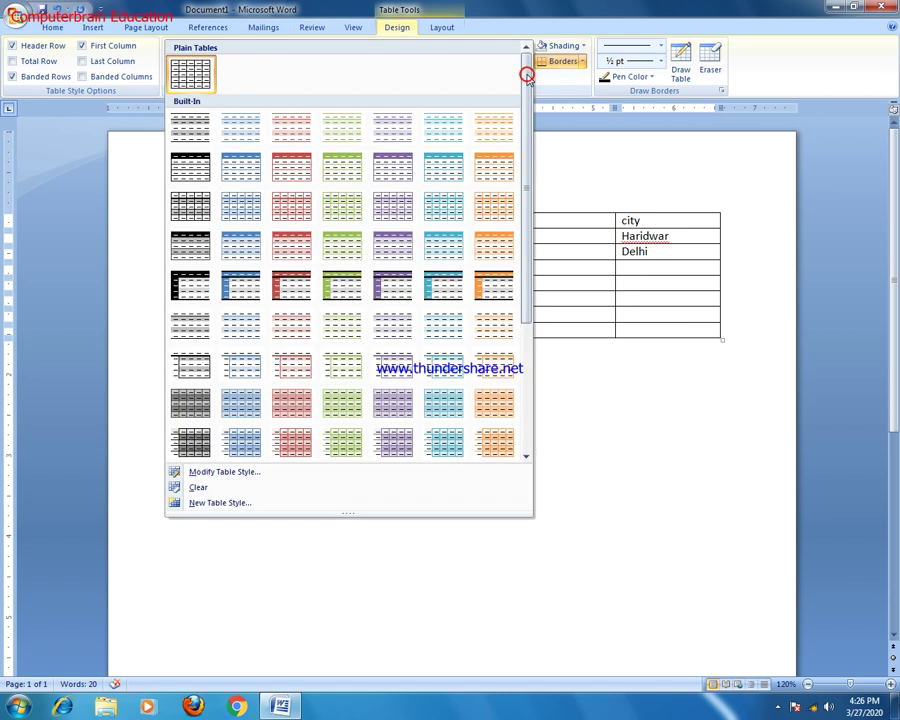
{"action": "left_click_drag", "start_coordinate": [527, 80], "coordinate": [524, 237]}
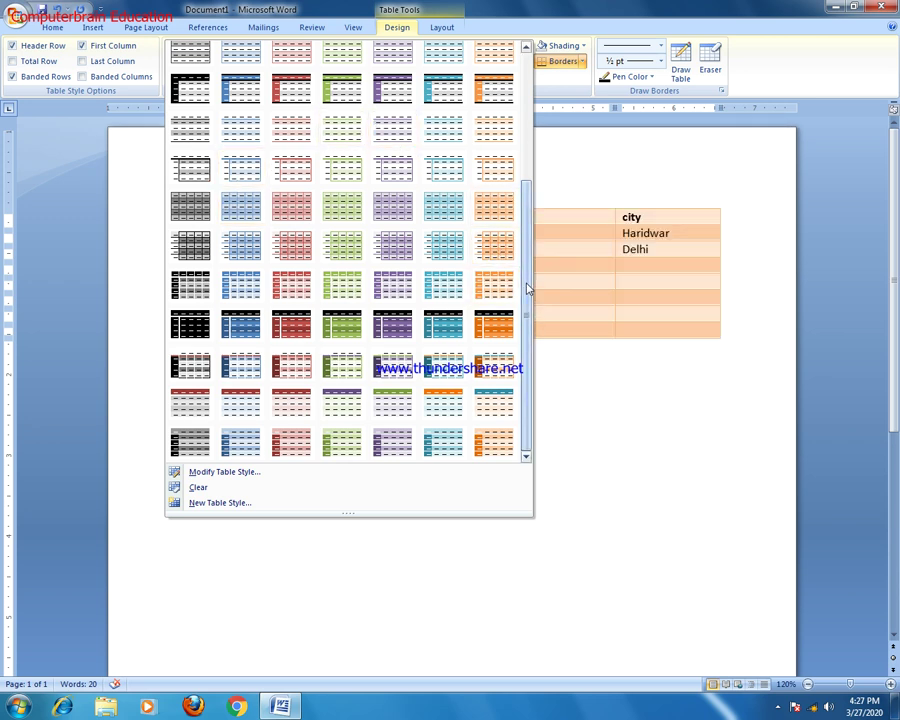
{"action": "left_click_drag", "start_coordinate": [524, 290], "coordinate": [524, 170]}
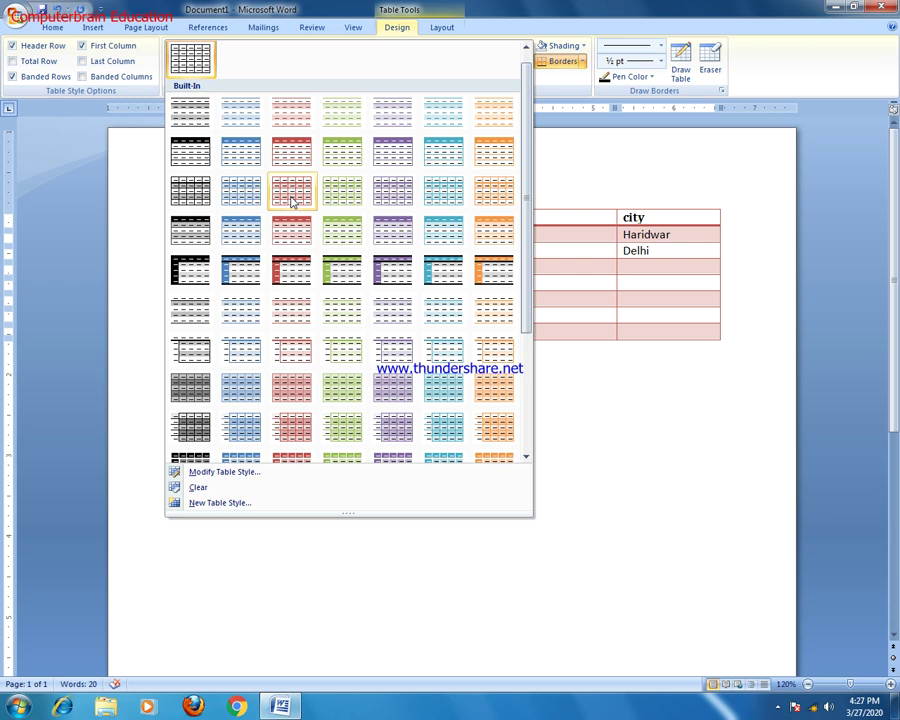
{"action": "left_click", "coordinate": [292, 200]}
{"action": "left_click", "coordinate": [329, 282]}
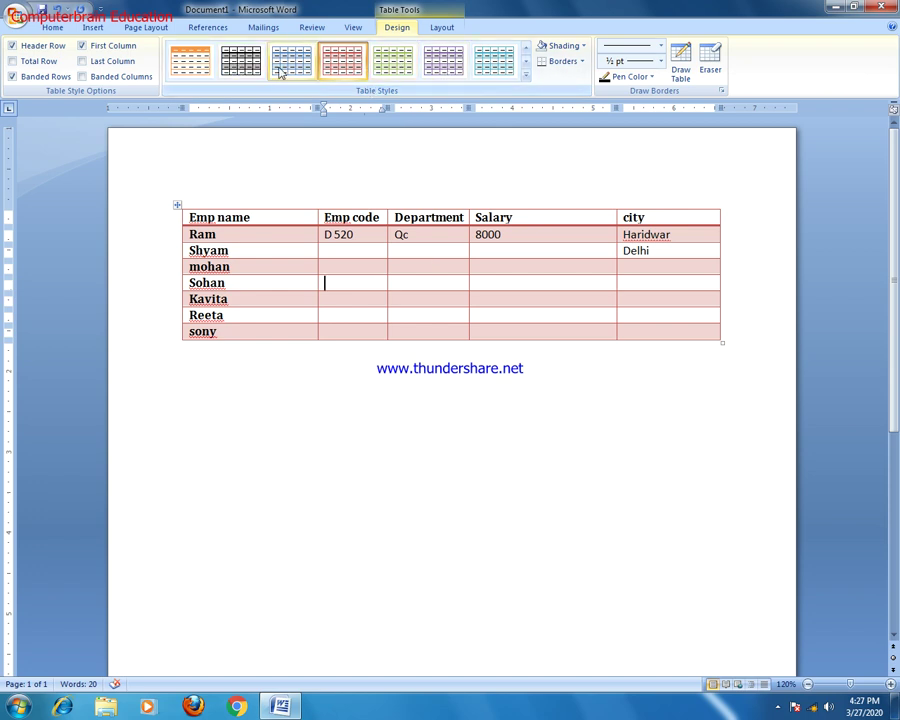
{"action": "left_click", "coordinate": [242, 59]}
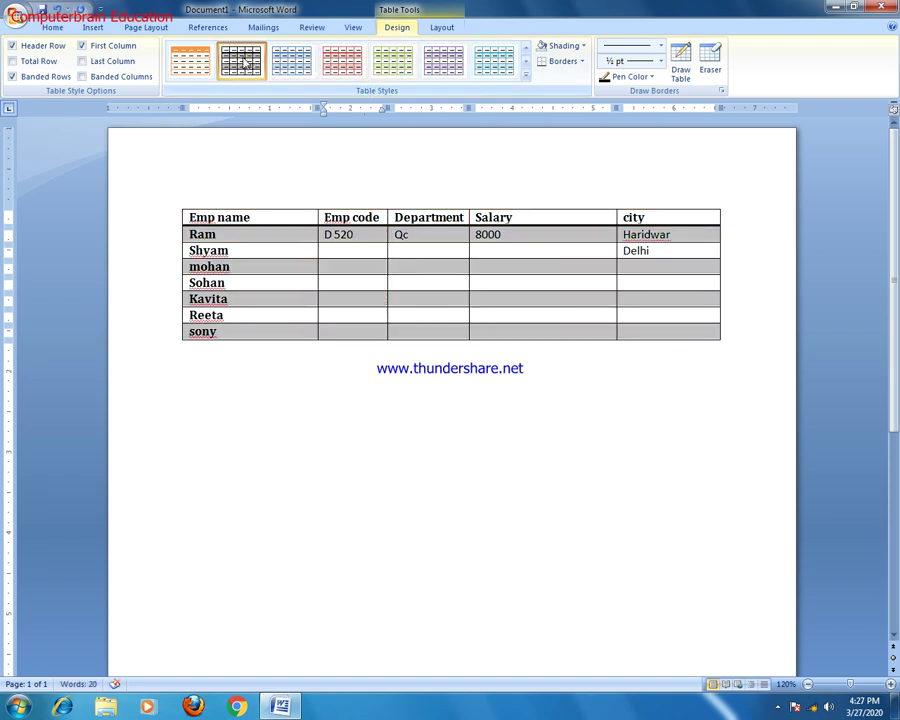
{"action": "left_click", "coordinate": [342, 62]}
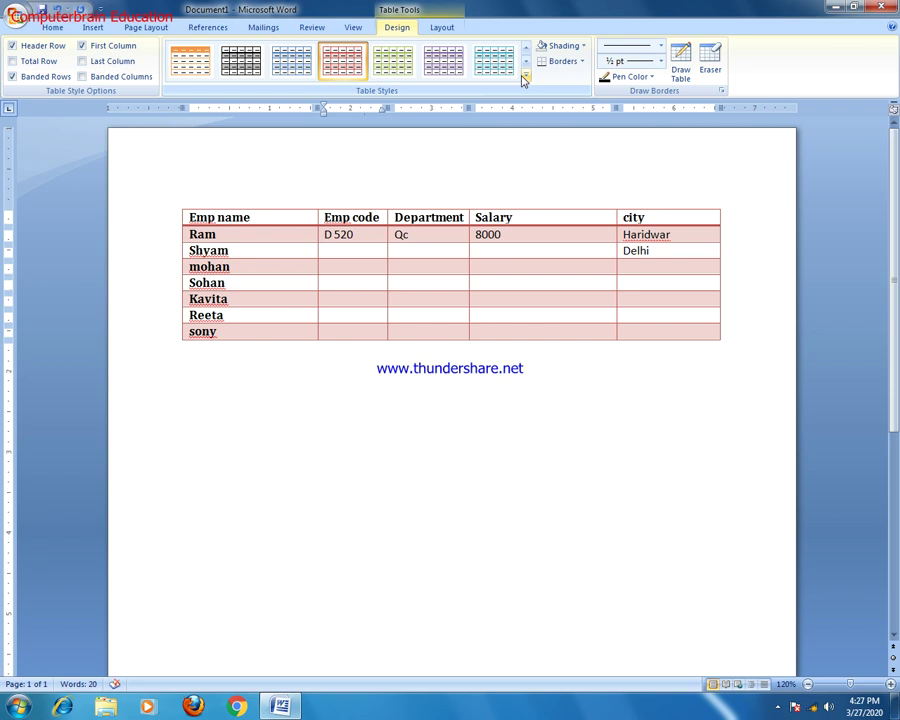
Try a light-blue style, then settle on the red grid table style.
{"action": "left_click", "coordinate": [524, 77]}
{"action": "scroll", "coordinate": [532, 193], "scroll_direction": "down", "scroll_amount": 1}
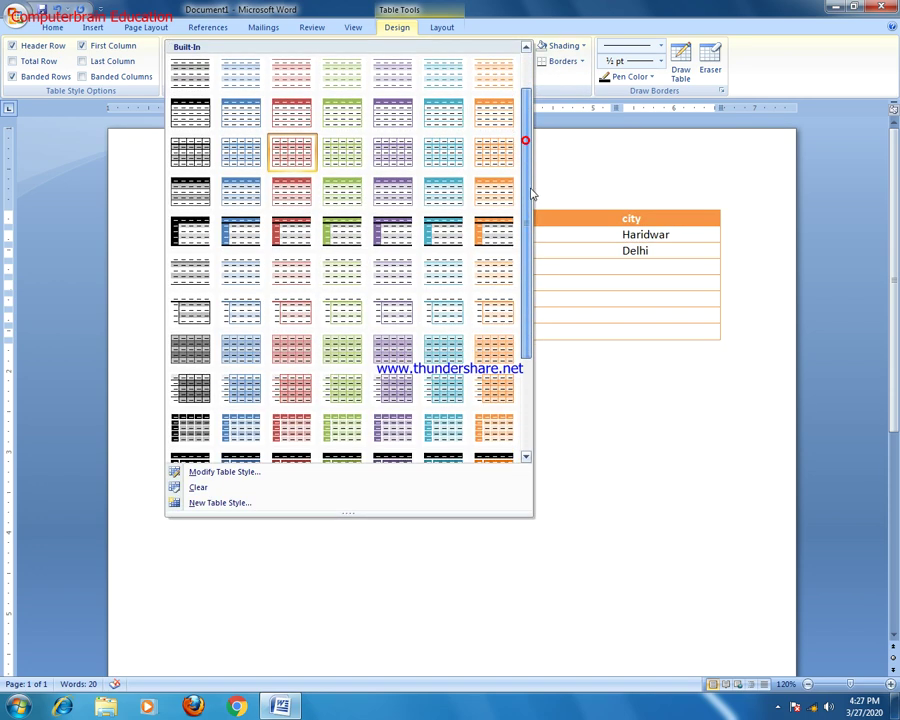
{"action": "left_click_drag", "start_coordinate": [532, 193], "coordinate": [535, 298]}
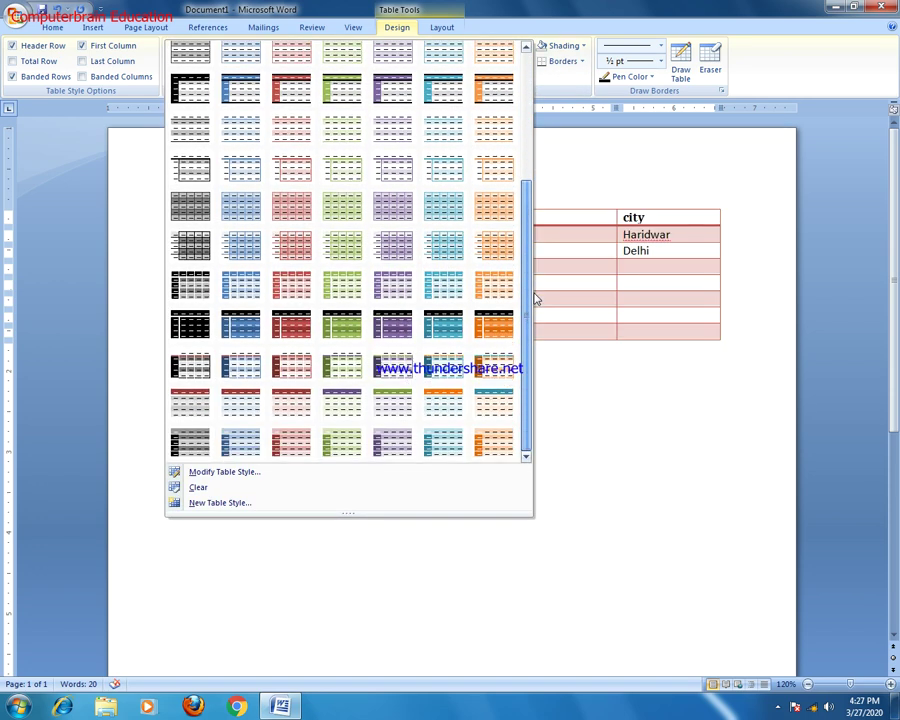
{"action": "left_click_drag", "start_coordinate": [530, 285], "coordinate": [538, 130]}
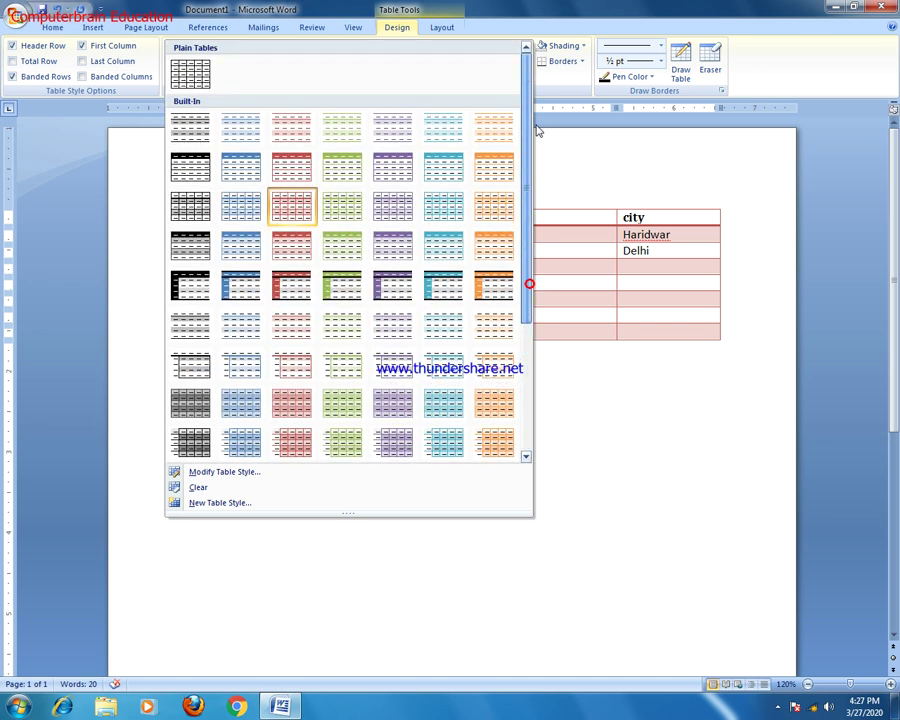
{"action": "left_click", "coordinate": [248, 137]}
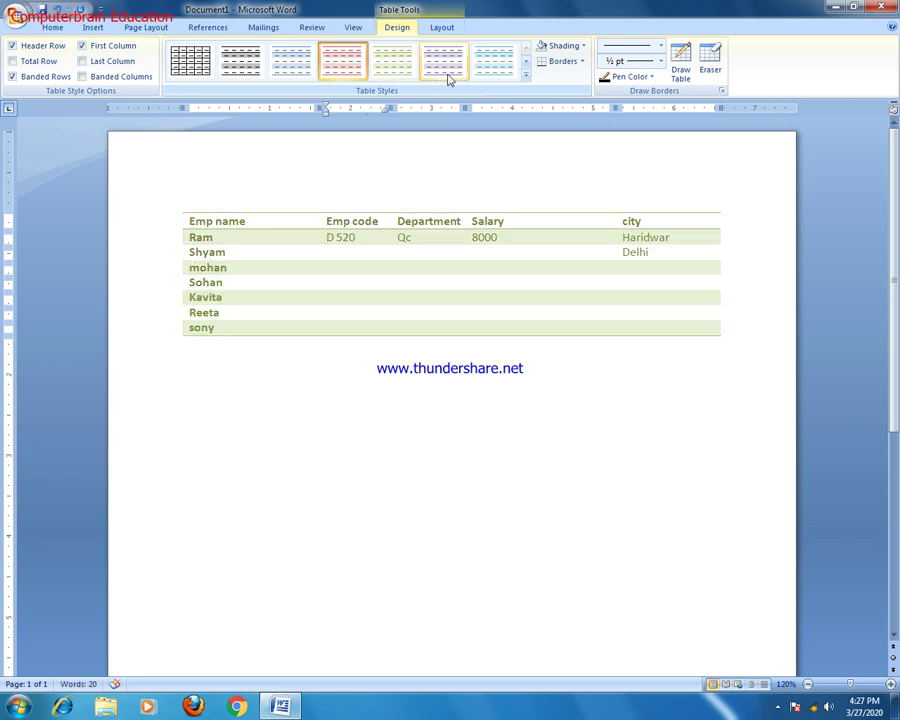
{"action": "left_click", "coordinate": [342, 62]}
{"action": "left_click", "coordinate": [525, 76]}
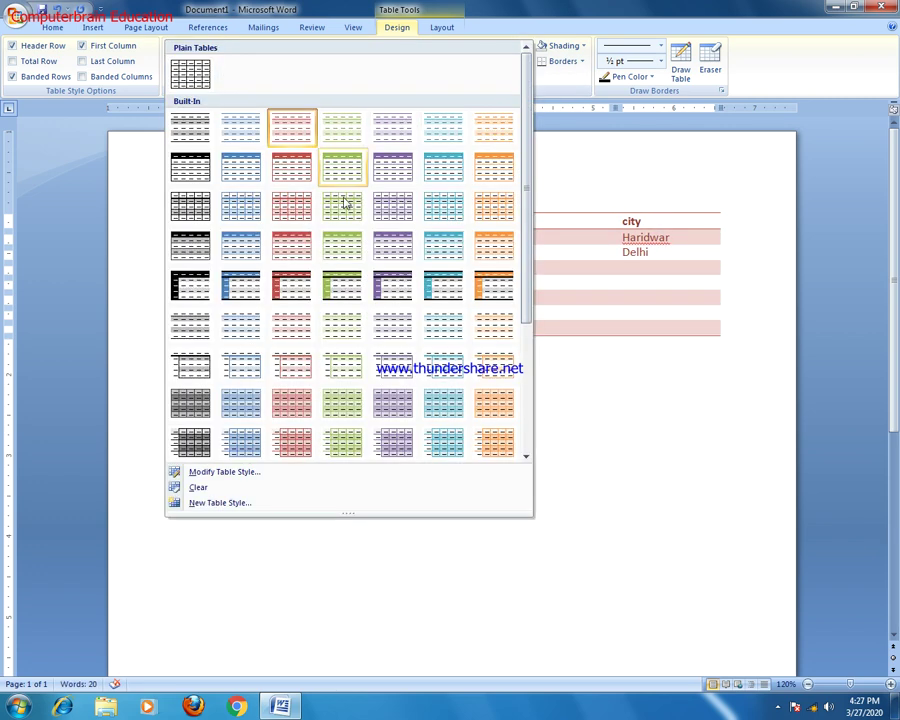
{"action": "left_click", "coordinate": [296, 201]}
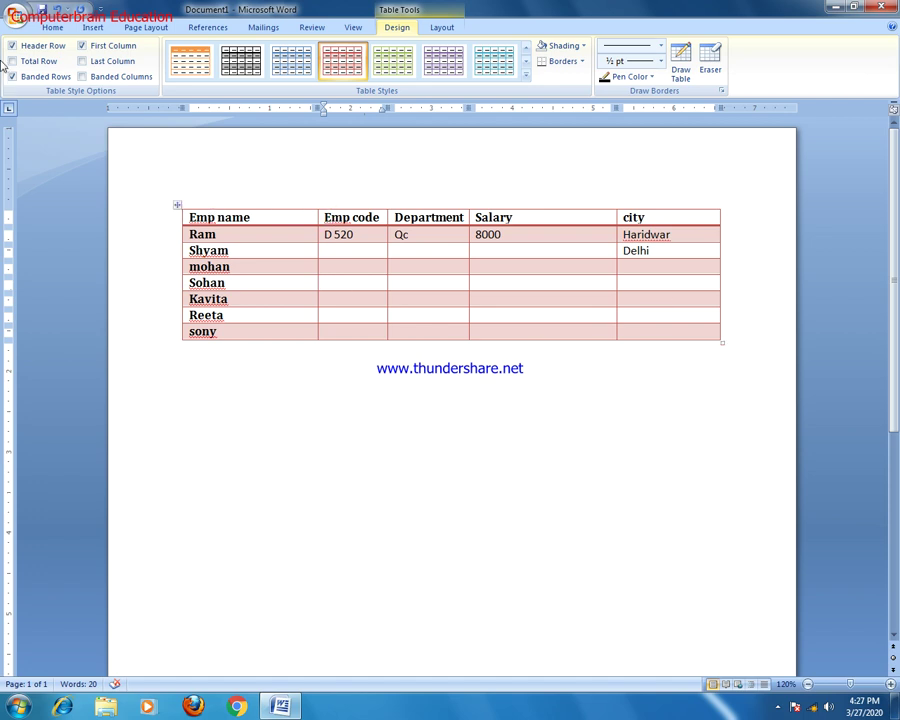
{"action": "left_click", "coordinate": [15, 15]}
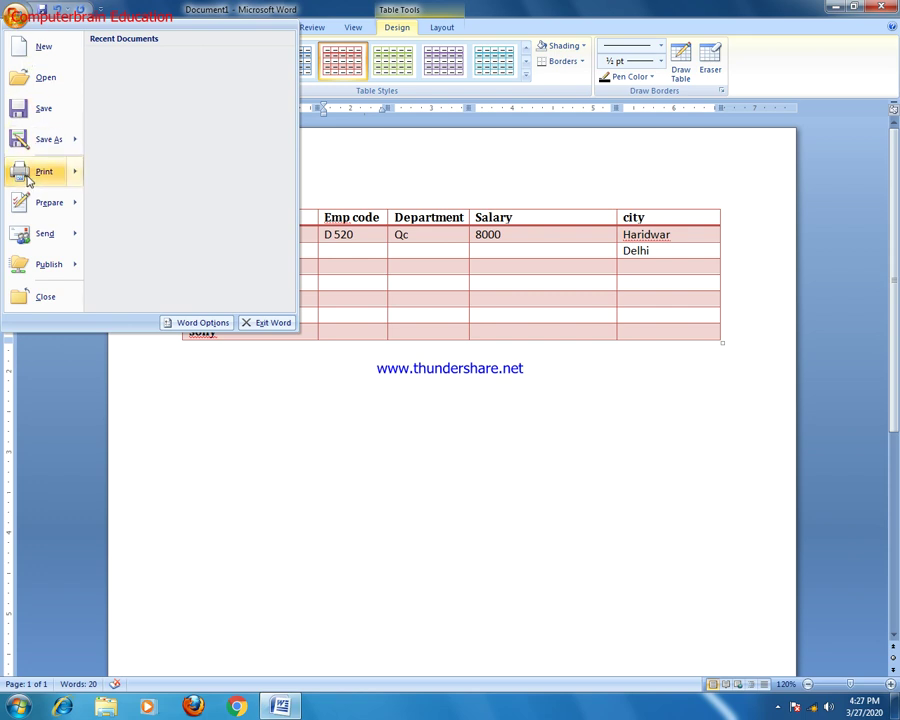
{"action": "mouse_move", "coordinate": [28, 175]}
{"action": "left_click", "coordinate": [146, 144]}
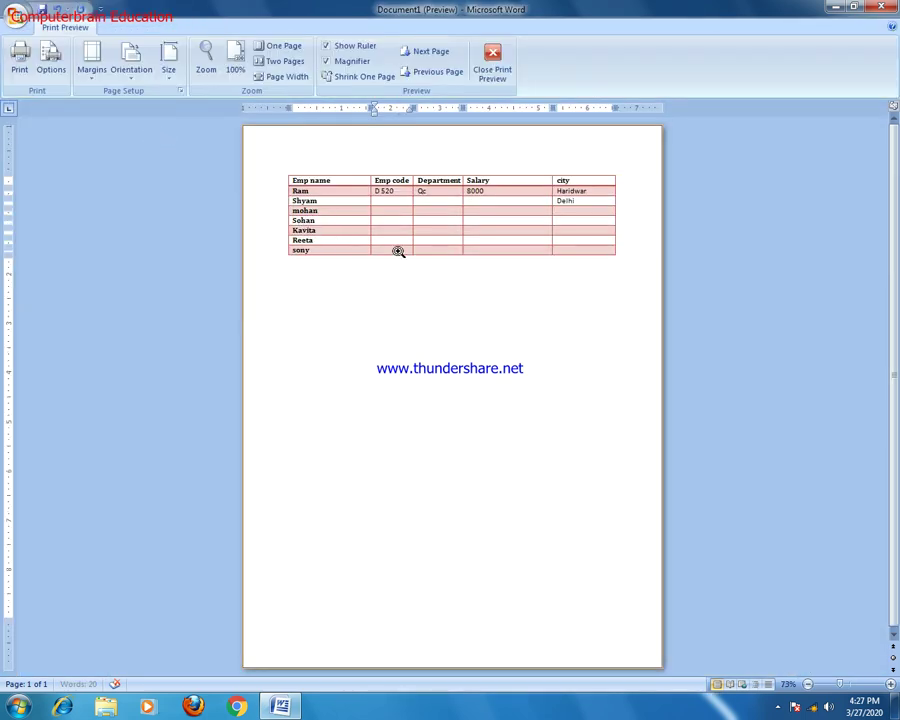
{"action": "left_click", "coordinate": [450, 210]}
{"action": "left_click", "coordinate": [449, 207]}
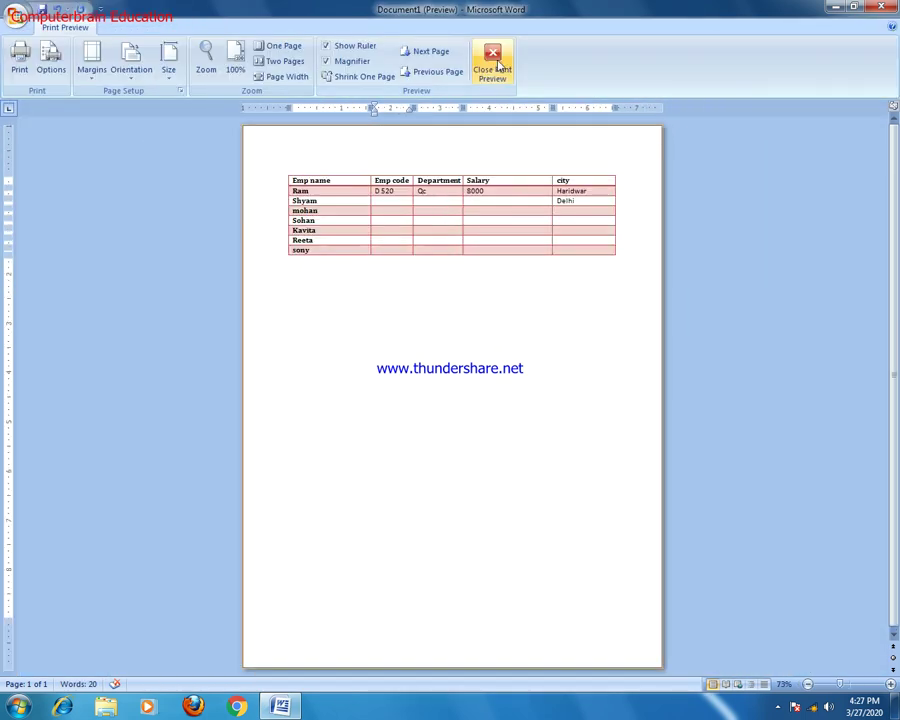
{"action": "left_click", "coordinate": [497, 65]}
{"action": "left_click", "coordinate": [355, 378]}
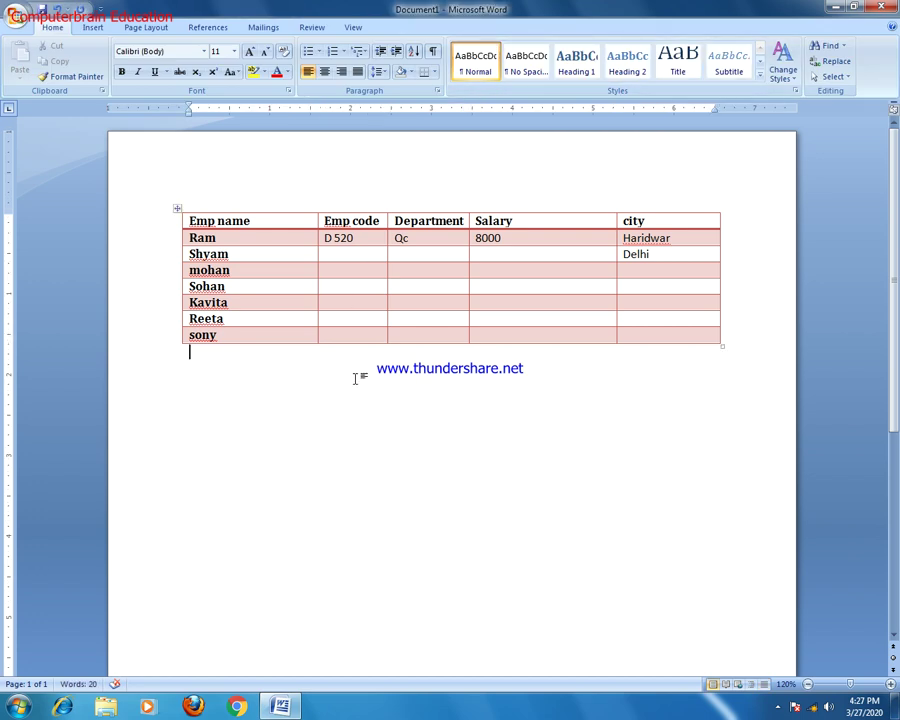
{"action": "left_click", "coordinate": [366, 284]}
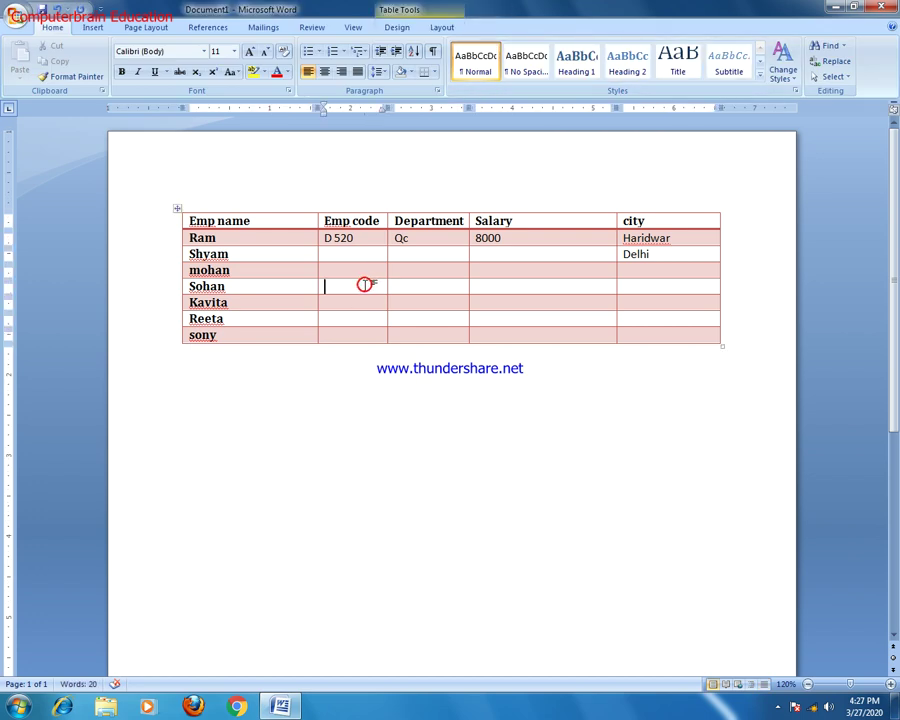
{"action": "left_click", "coordinate": [296, 405]}
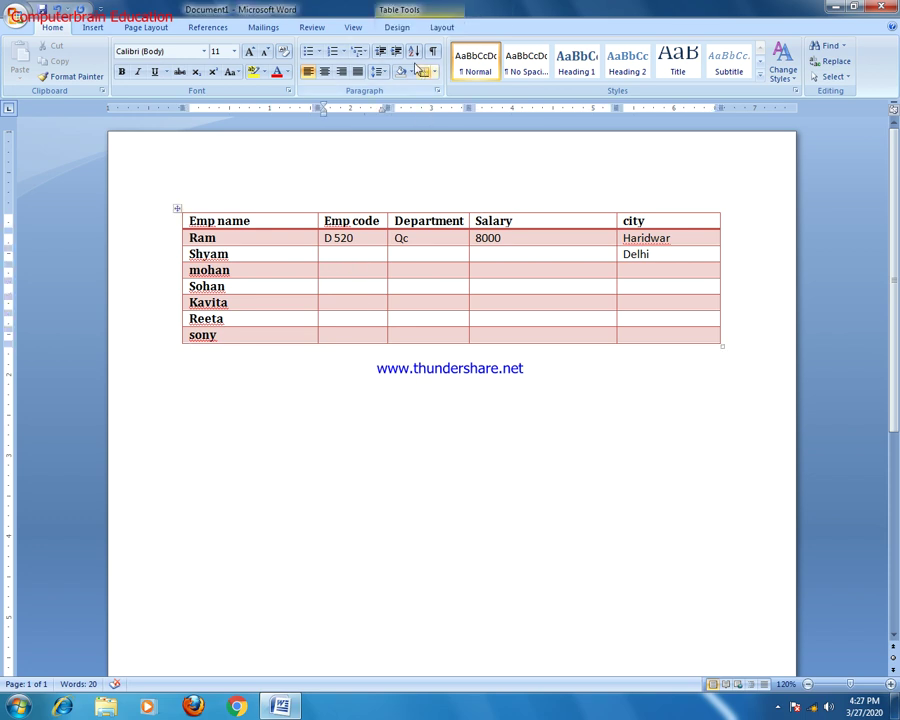
{"action": "left_click", "coordinate": [410, 13]}
{"action": "left_click", "coordinate": [241, 60]}
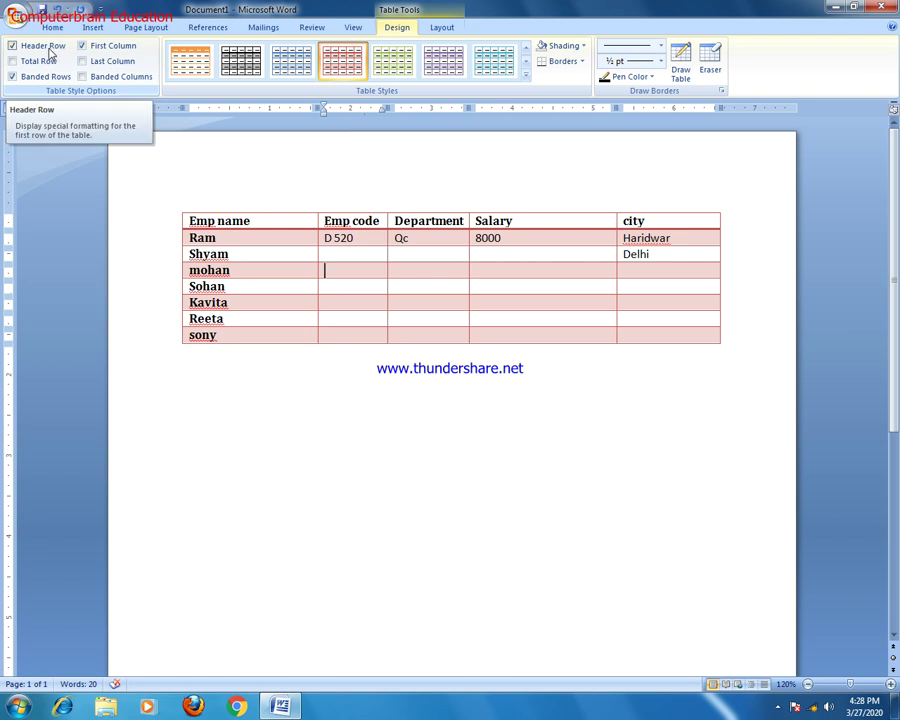
{"action": "left_click", "coordinate": [45, 47]}
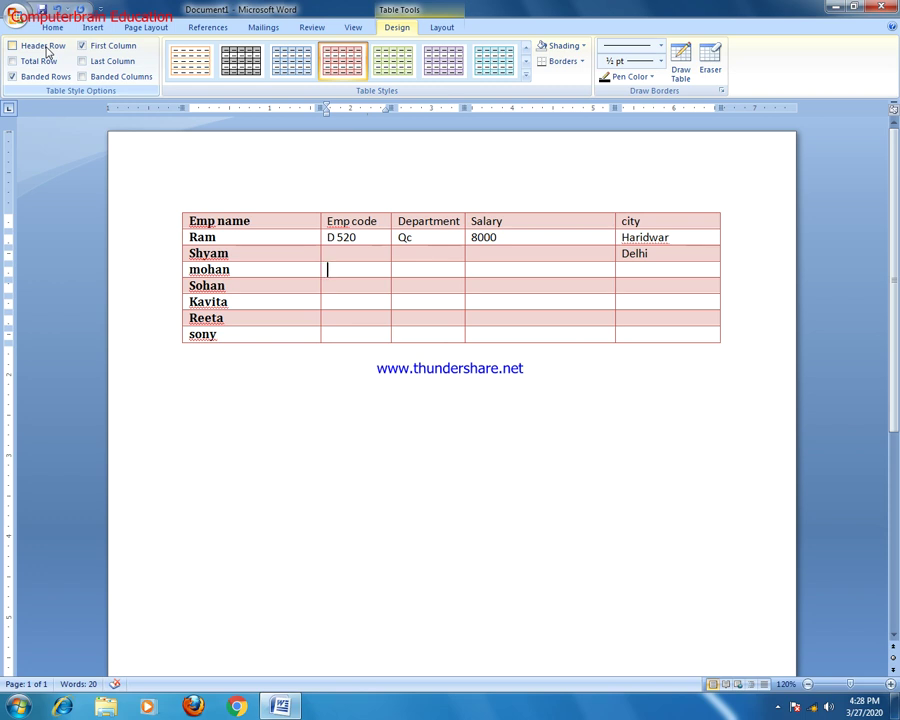
{"action": "left_click", "coordinate": [45, 47]}
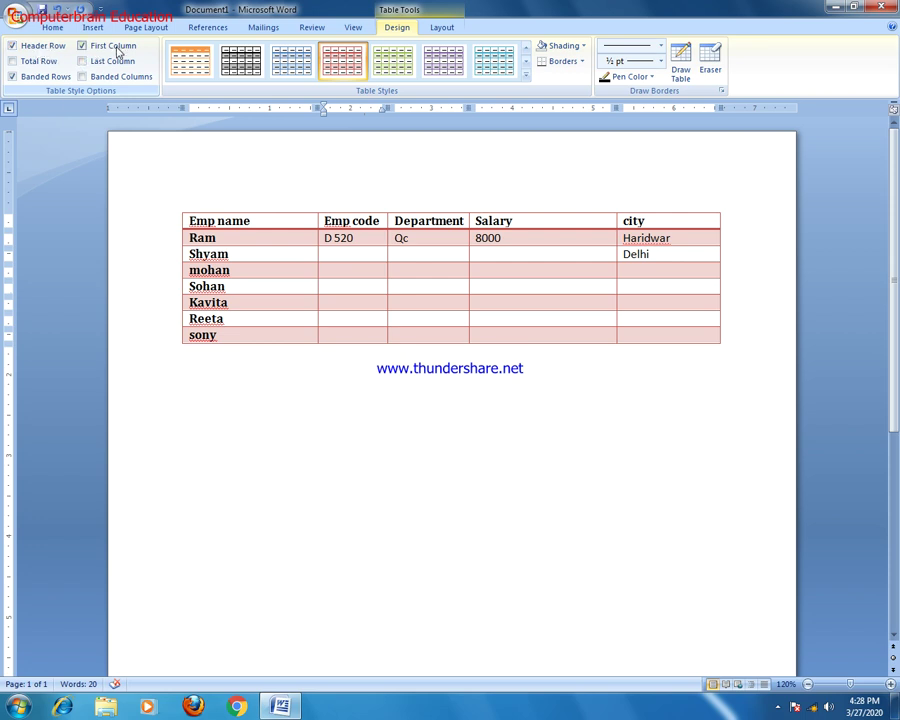
{"action": "left_click", "coordinate": [83, 46]}
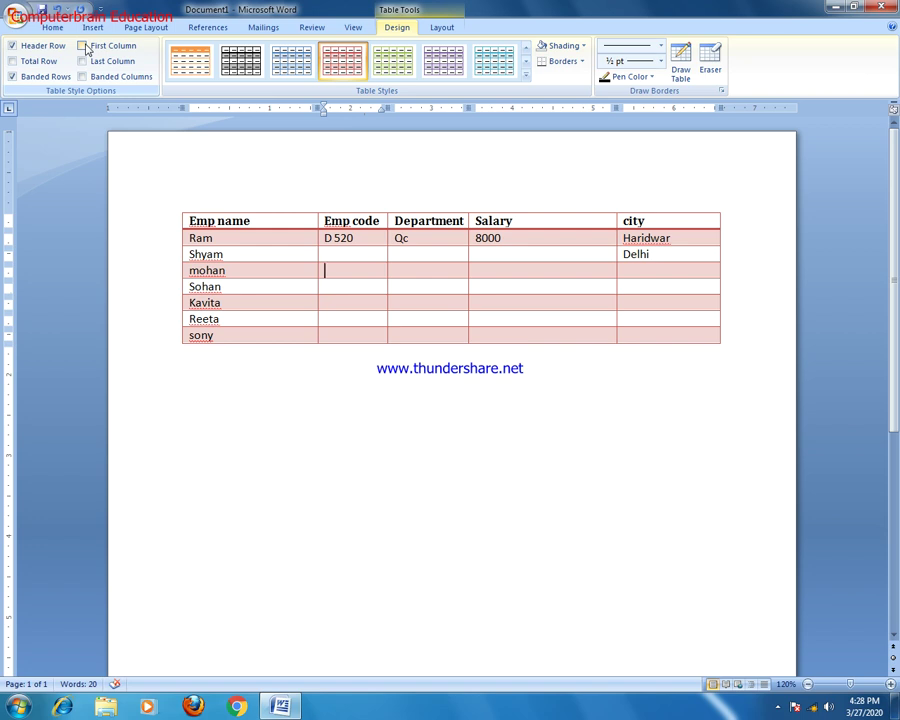
{"action": "left_click", "coordinate": [83, 46]}
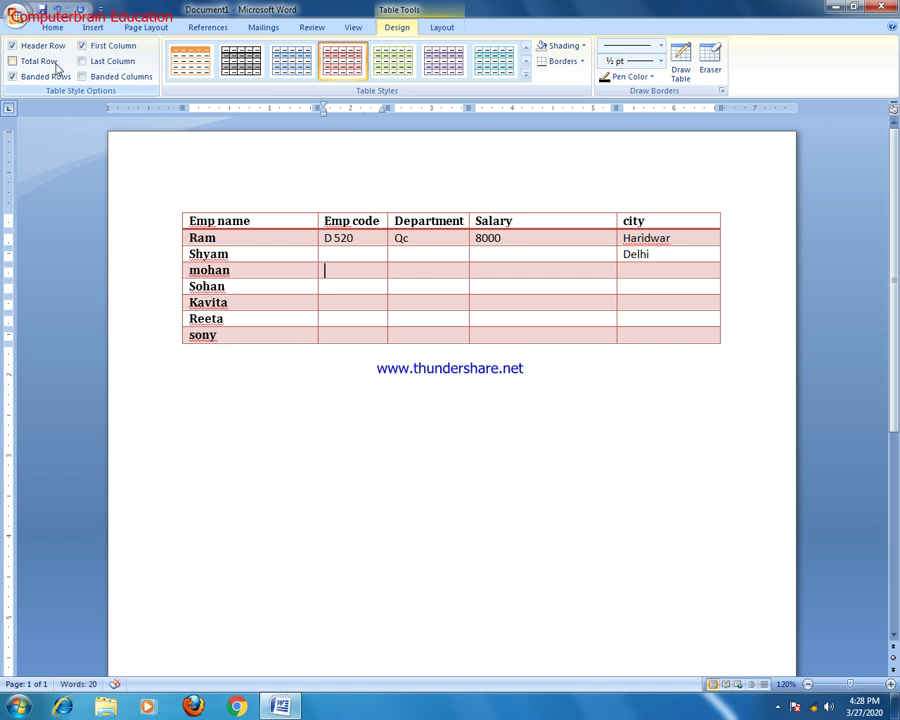
{"action": "left_click", "coordinate": [84, 61]}
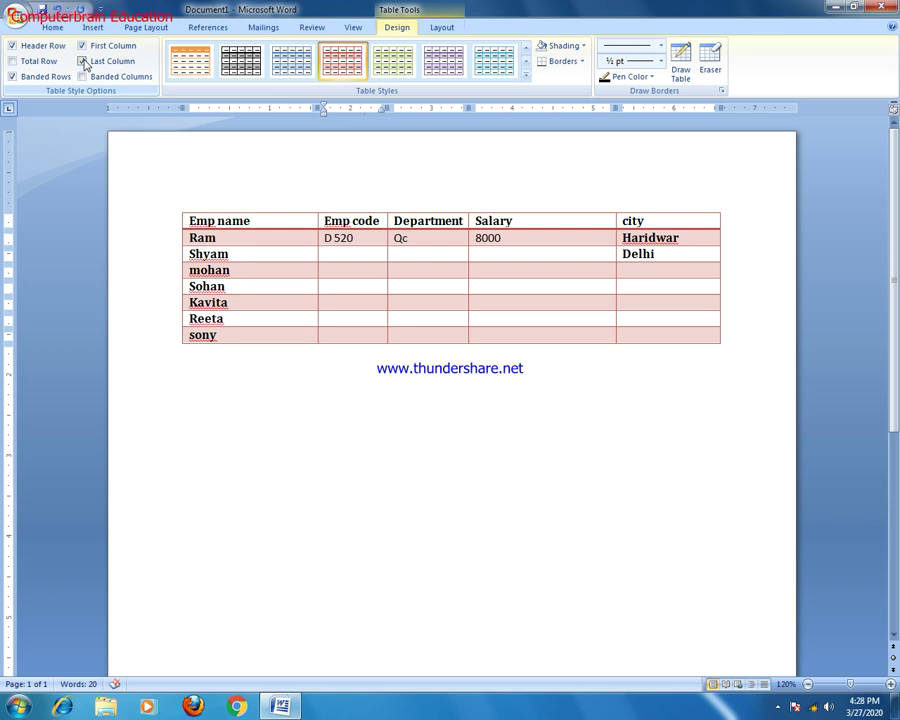
{"action": "left_click", "coordinate": [85, 61]}
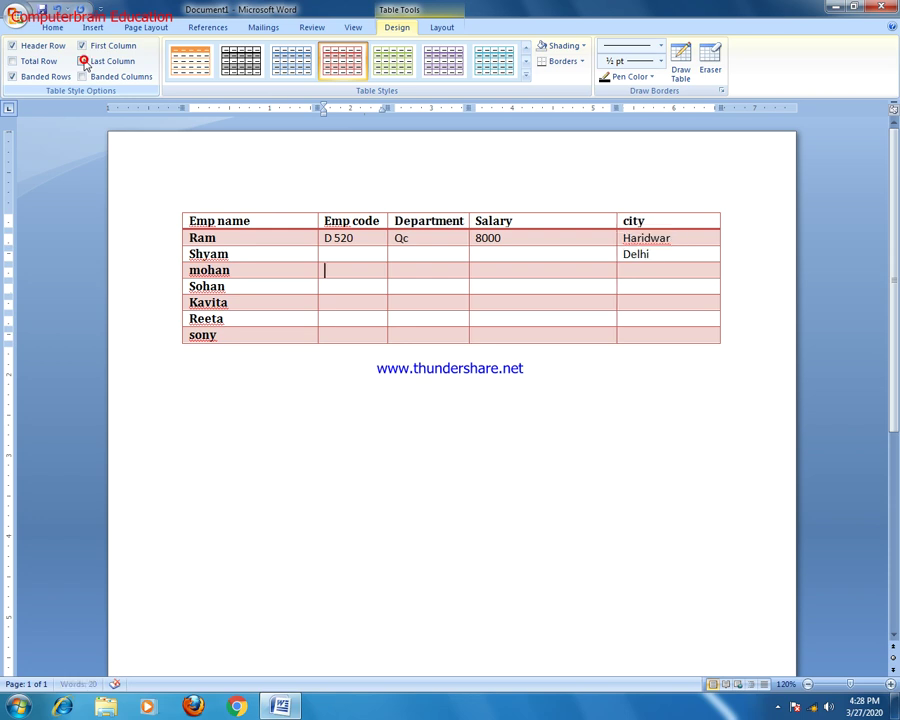
{"action": "left_click", "coordinate": [83, 47]}
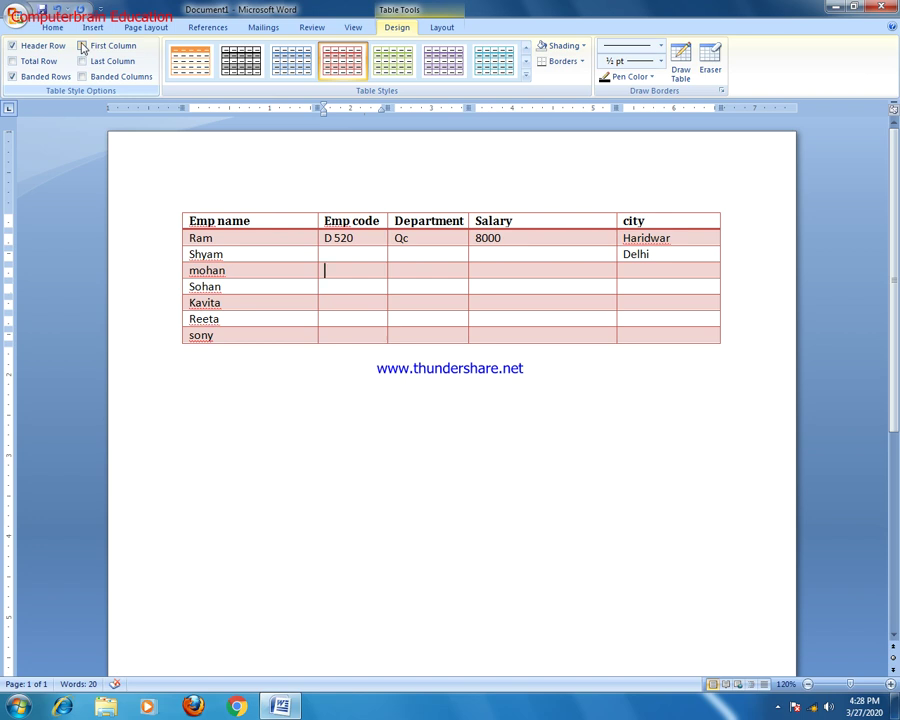
{"action": "left_click", "coordinate": [83, 47]}
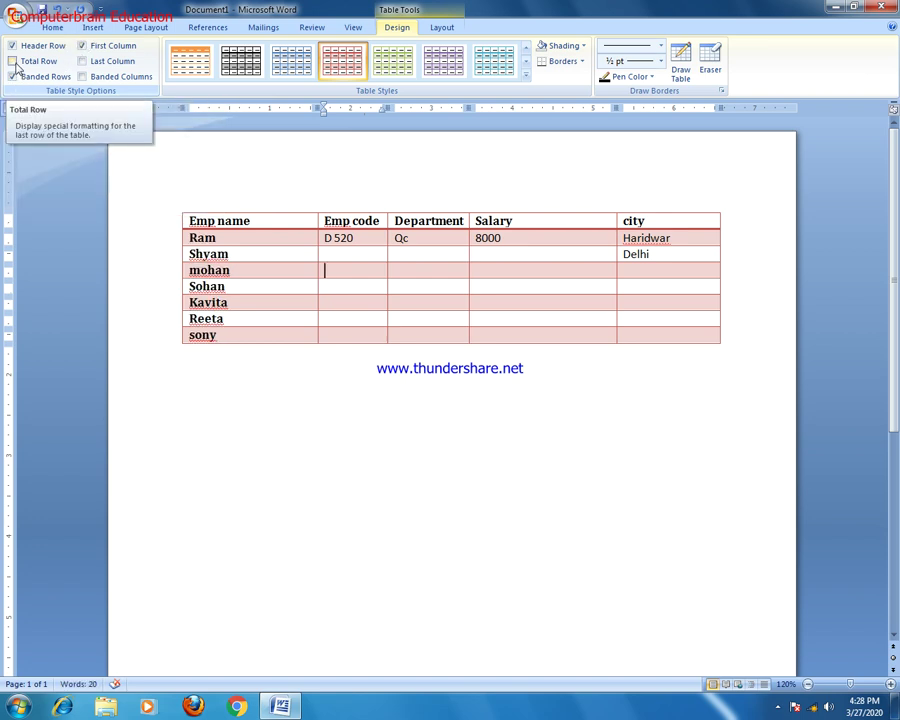
{"action": "left_click", "coordinate": [15, 64]}
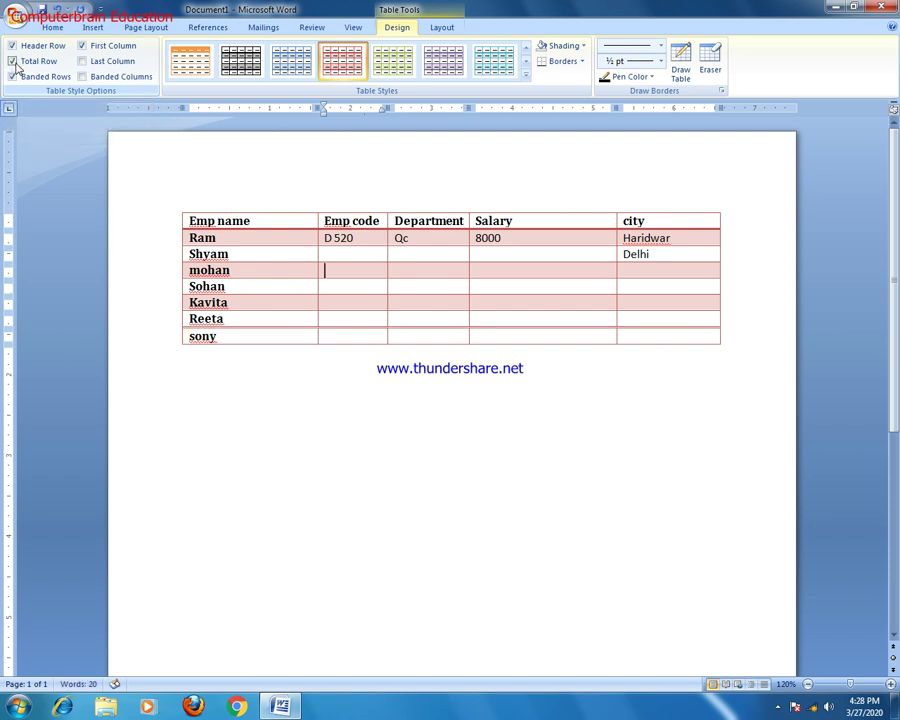
{"action": "left_click", "coordinate": [15, 64]}
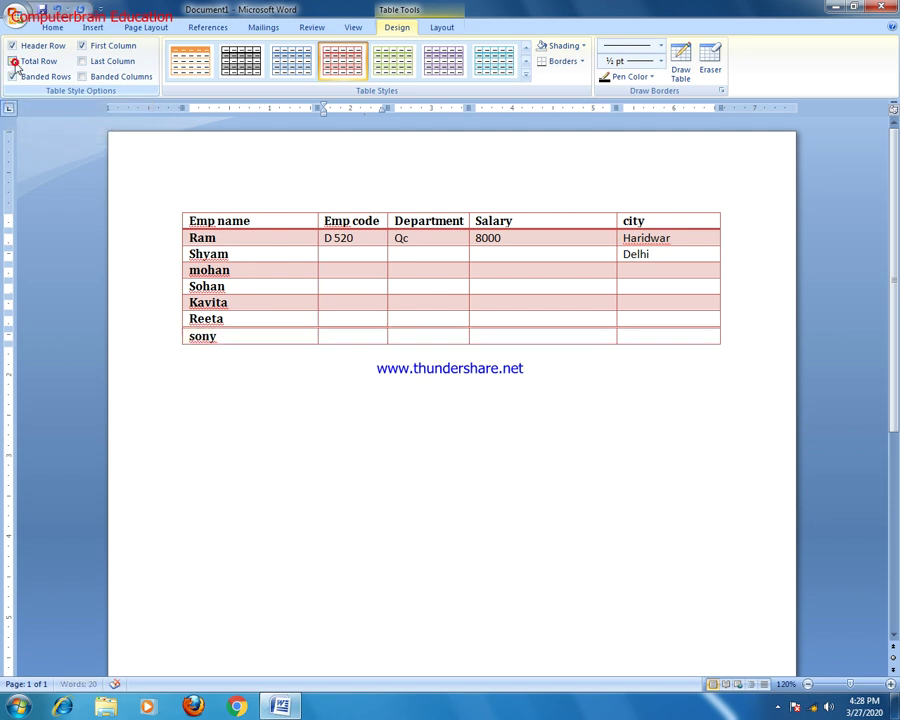
{"action": "left_click", "coordinate": [14, 62]}
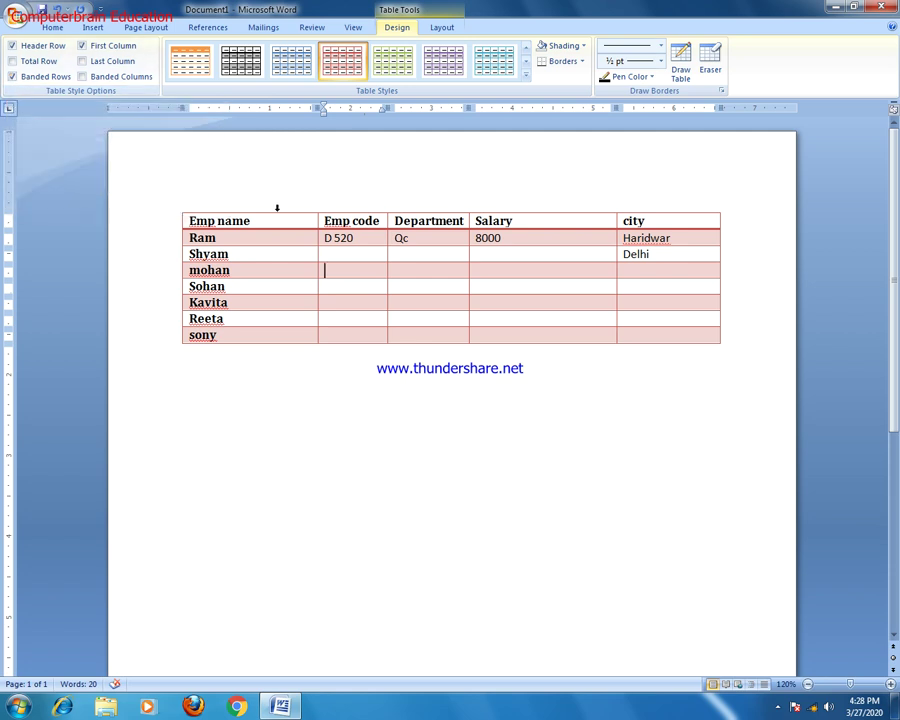
{"action": "left_click", "coordinate": [378, 264]}
{"action": "left_click", "coordinate": [13, 77]}
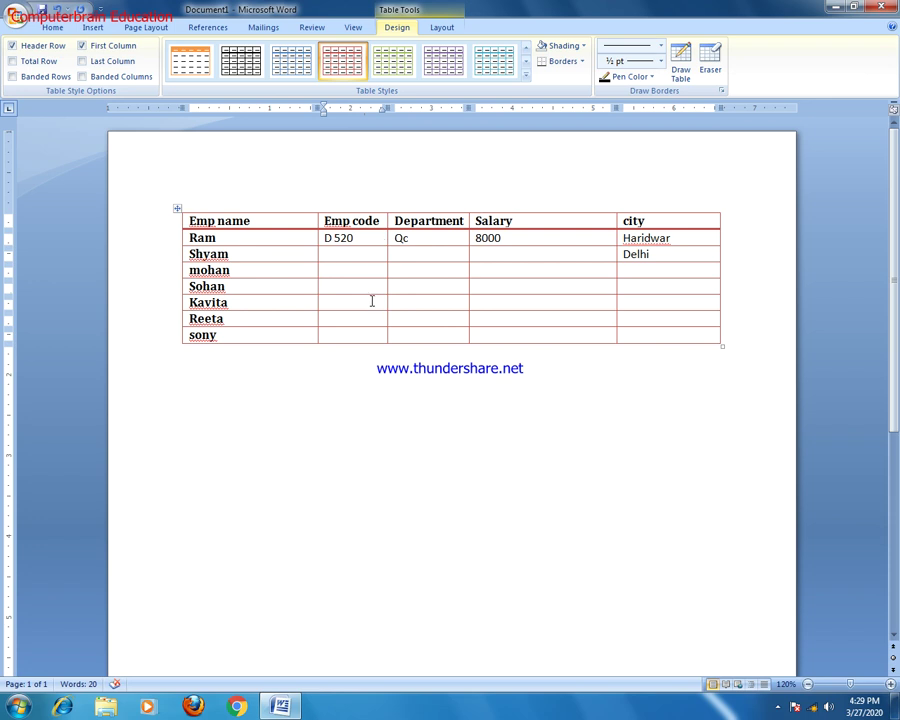
{"action": "left_click", "coordinate": [83, 77]}
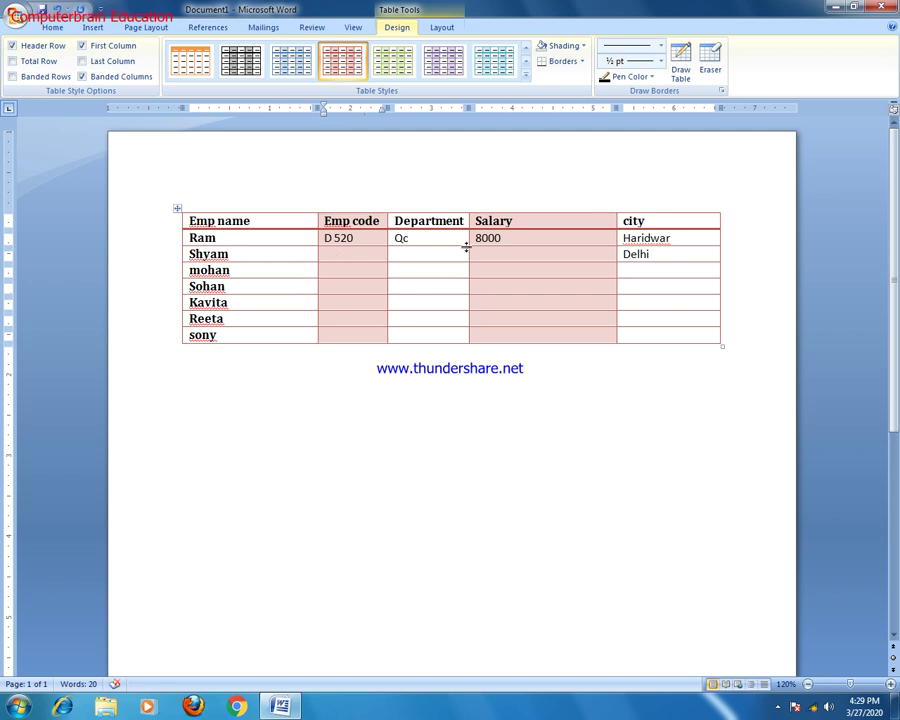
{"action": "left_click", "coordinate": [83, 77]}
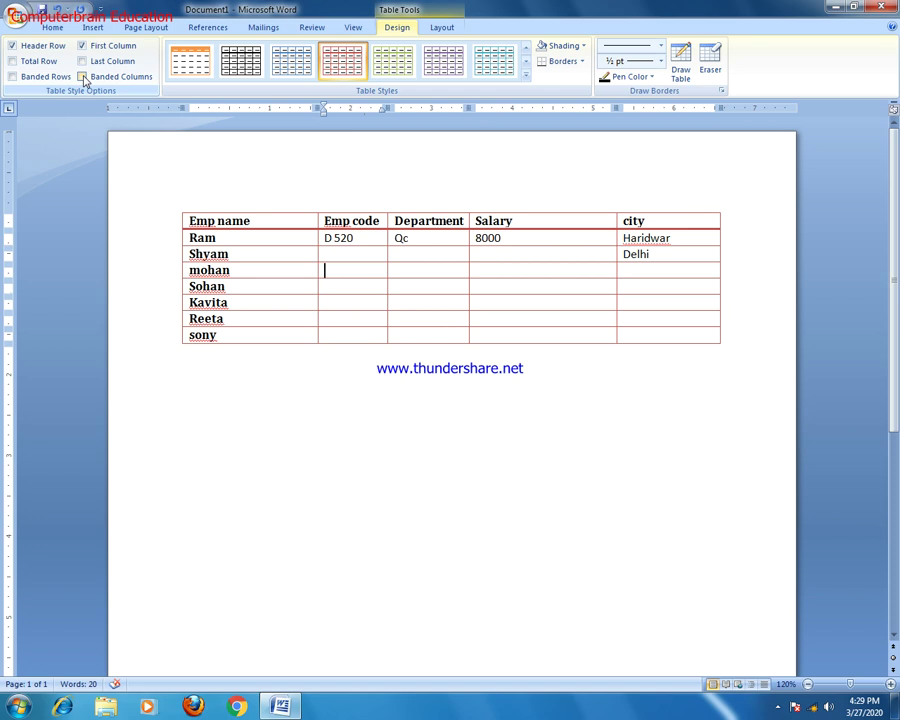
{"action": "left_click", "coordinate": [11, 78]}
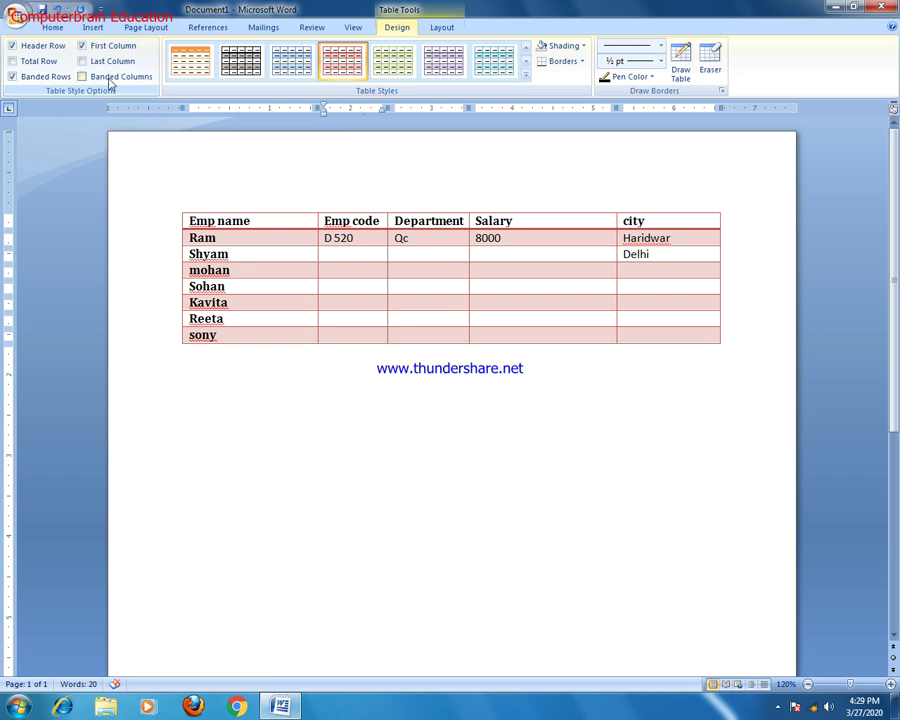
{"action": "left_click", "coordinate": [53, 80]}
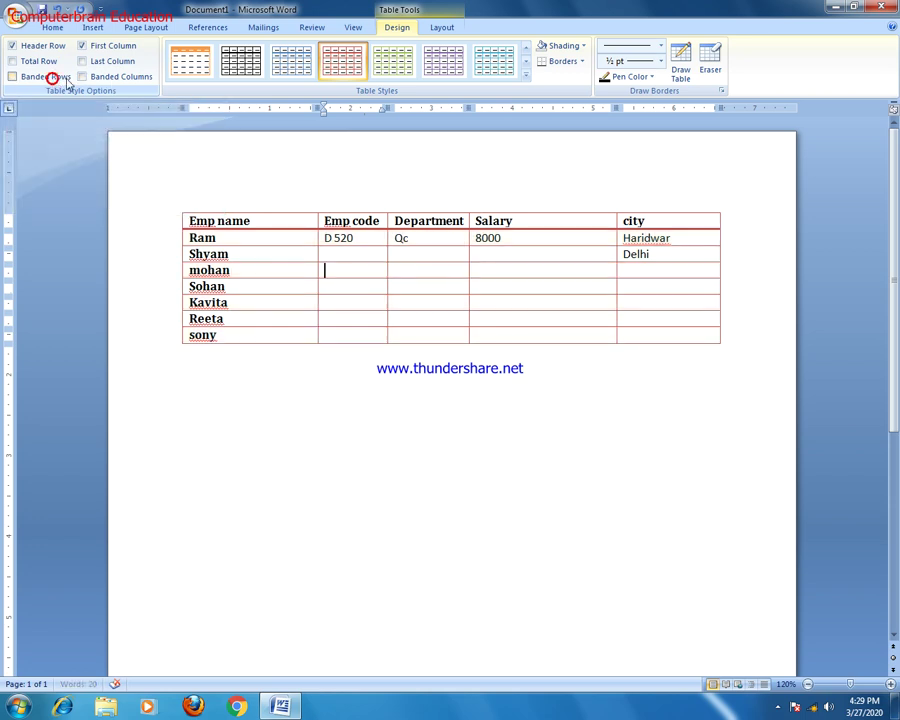
{"action": "left_click", "coordinate": [86, 79]}
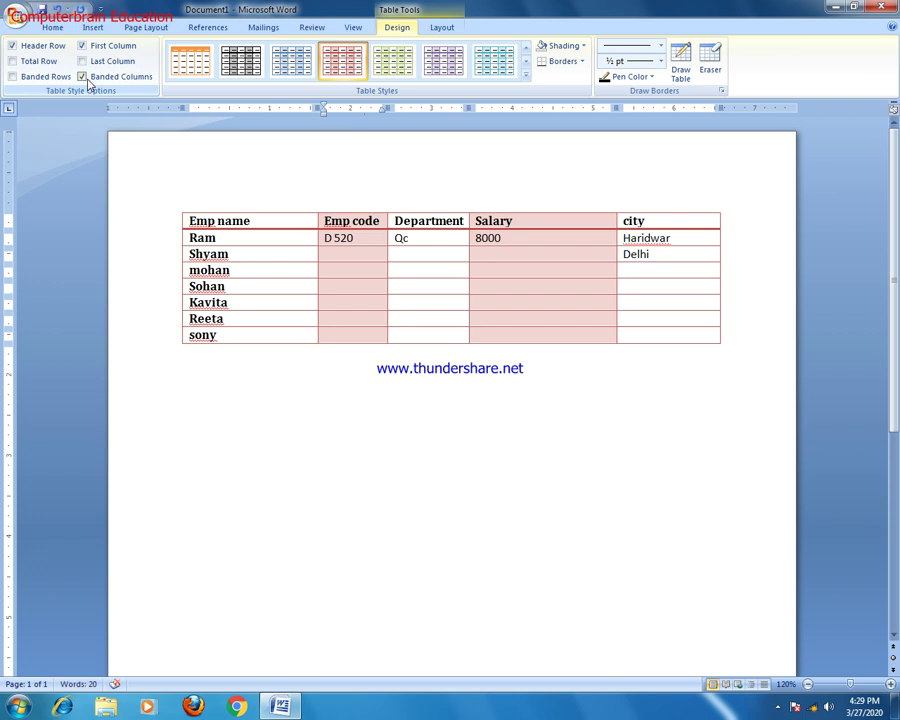
{"action": "left_click", "coordinate": [84, 77]}
{"action": "left_click", "coordinate": [13, 77]}
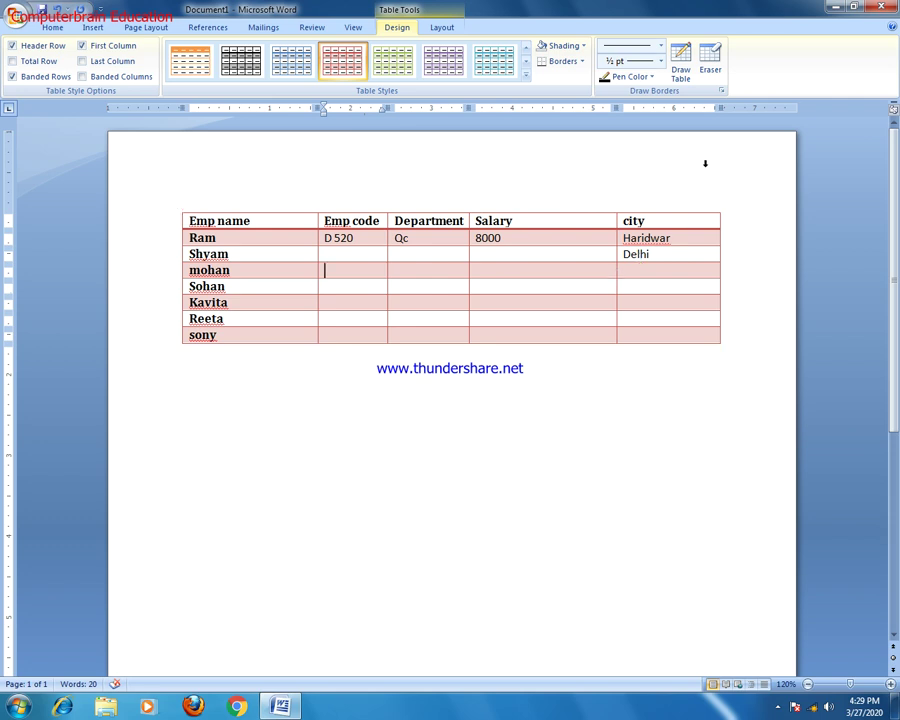
Erase the border between sony's Salary and city cells to merge them.
{"action": "left_click", "coordinate": [710, 62]}
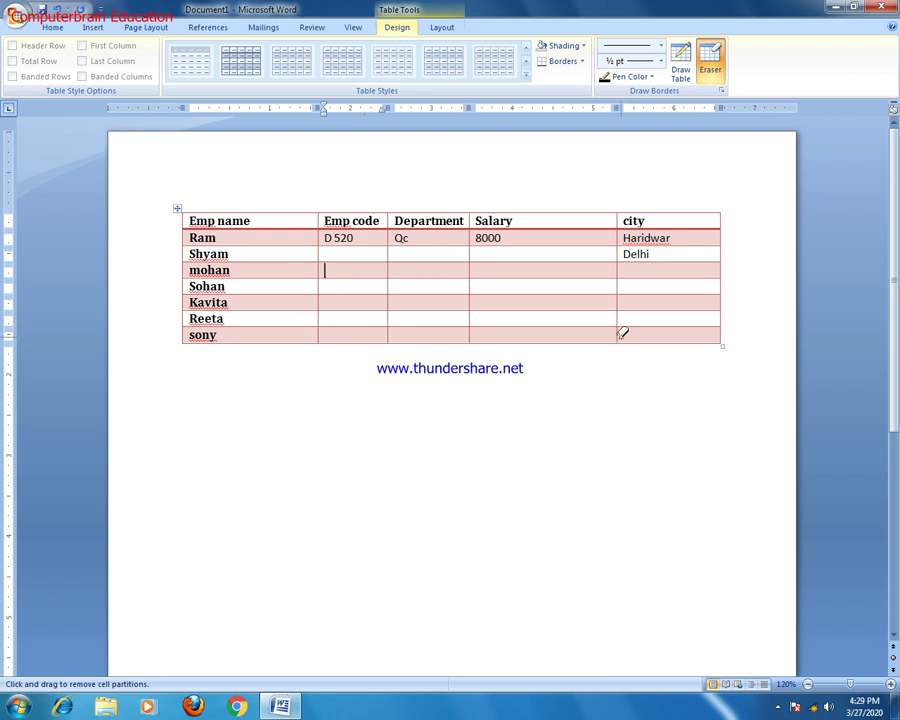
{"action": "left_click", "coordinate": [630, 334]}
{"action": "left_click", "coordinate": [612, 335]}
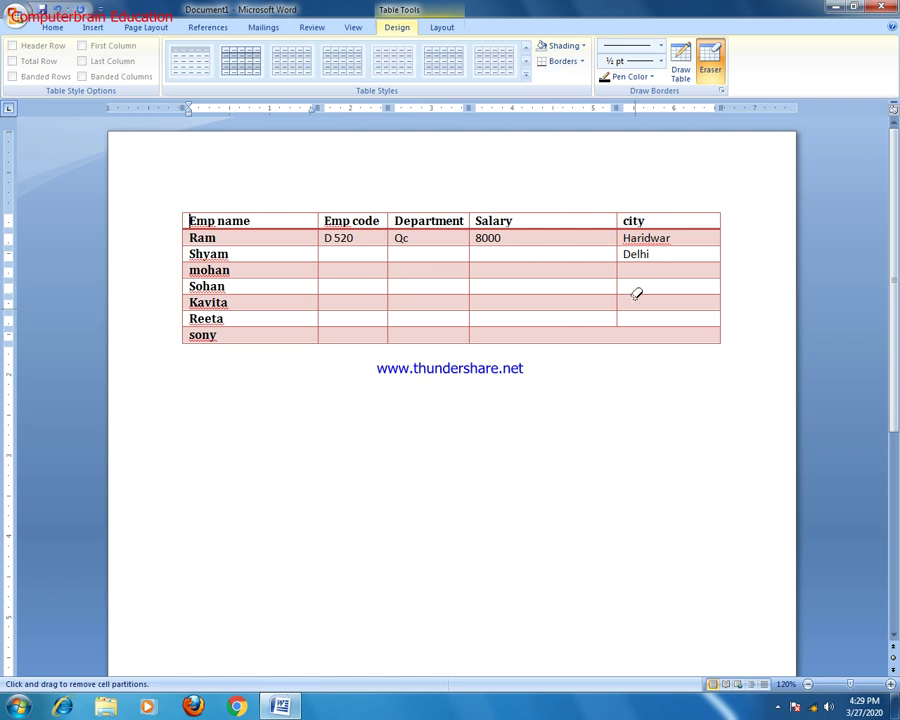
{"action": "left_click", "coordinate": [618, 333]}
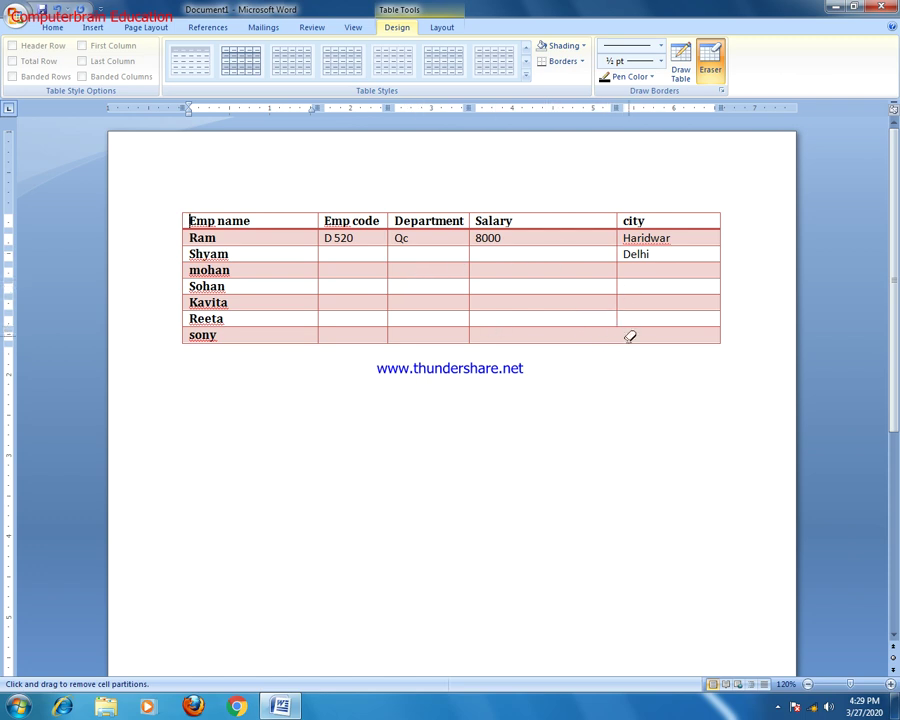
Draw vertical borders through the Salary and city cells of the Reeta and sony rows.
{"action": "left_click", "coordinate": [683, 66]}
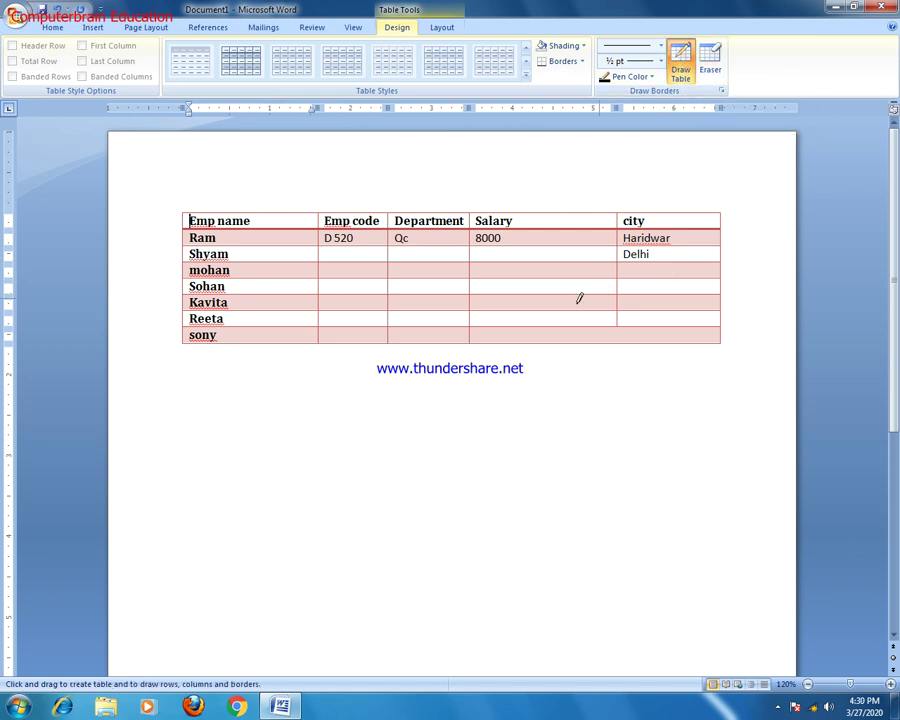
{"action": "left_click_drag", "start_coordinate": [564, 322], "coordinate": [563, 342]}
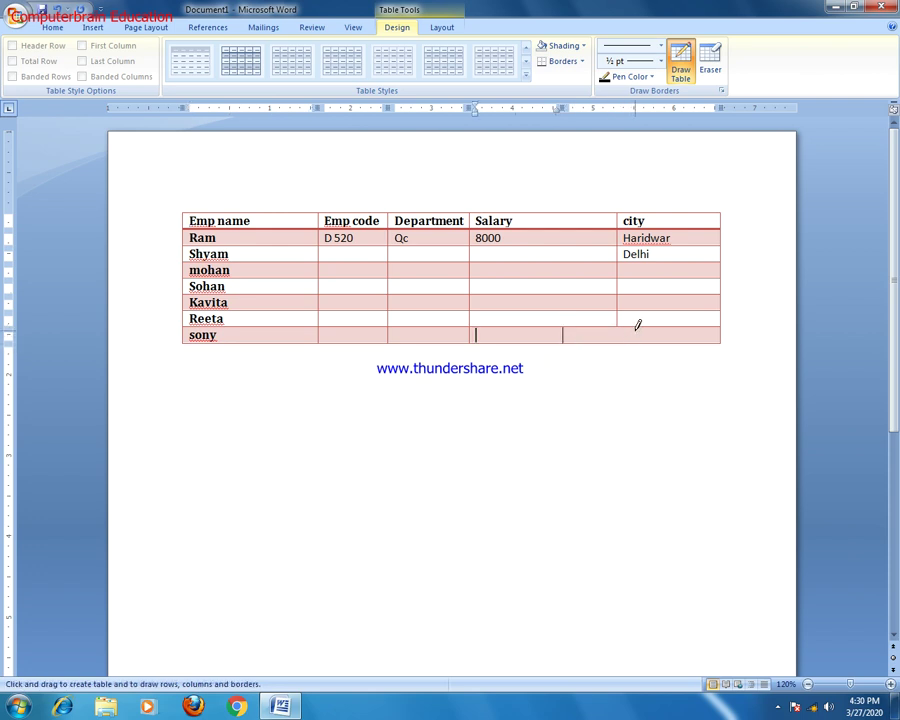
{"action": "left_click_drag", "start_coordinate": [669, 311], "coordinate": [671, 334]}
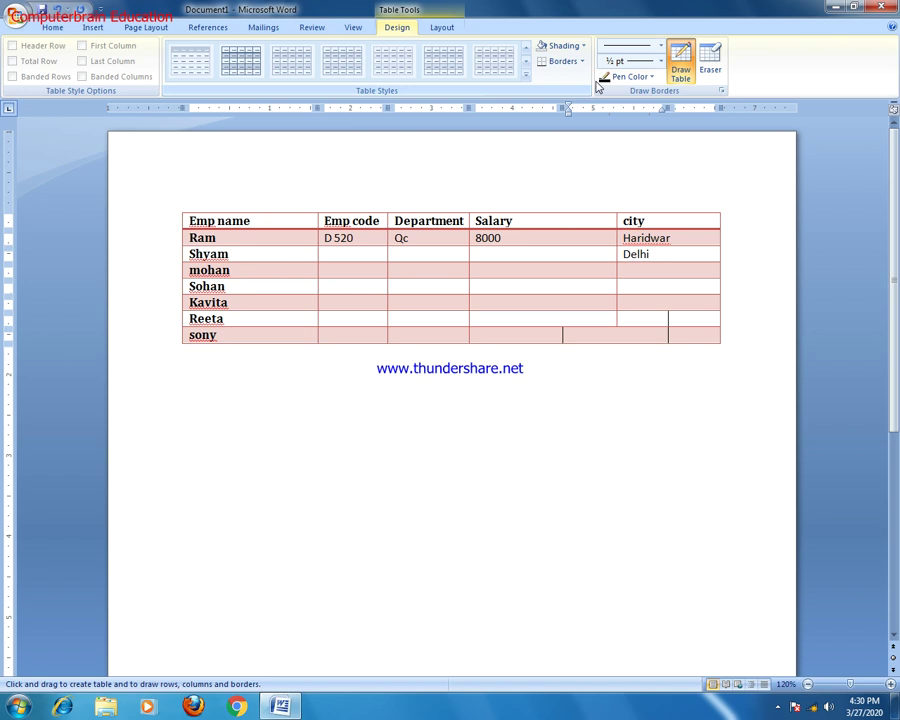
Set the pen colour to red and draw two more vertical borders in those rows.
{"action": "left_click", "coordinate": [651, 77]}
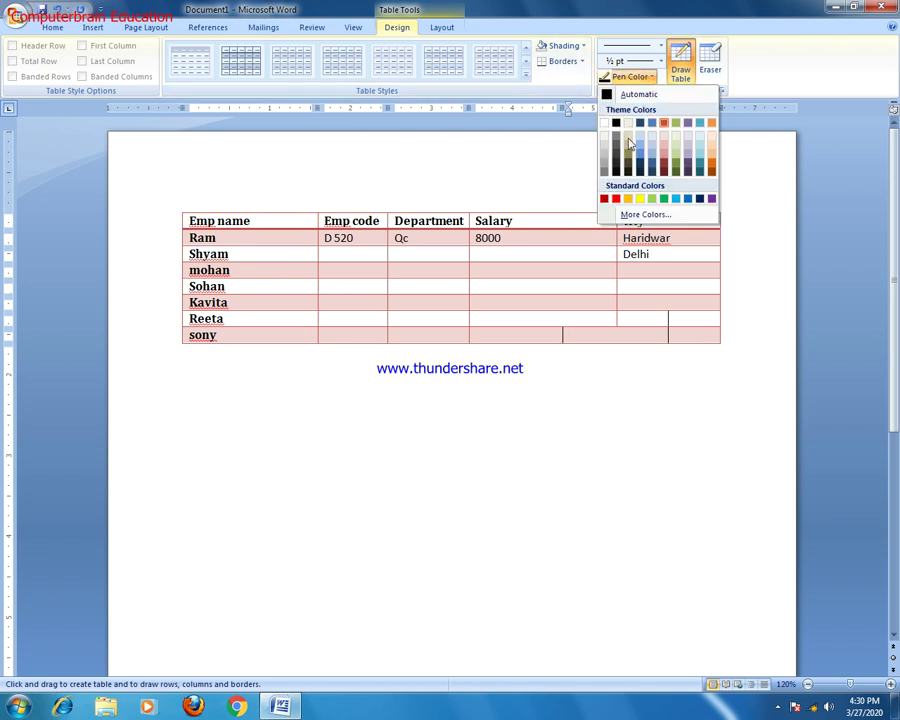
{"action": "left_click", "coordinate": [617, 199]}
{"action": "left_click_drag", "start_coordinate": [551, 311], "coordinate": [552, 340]}
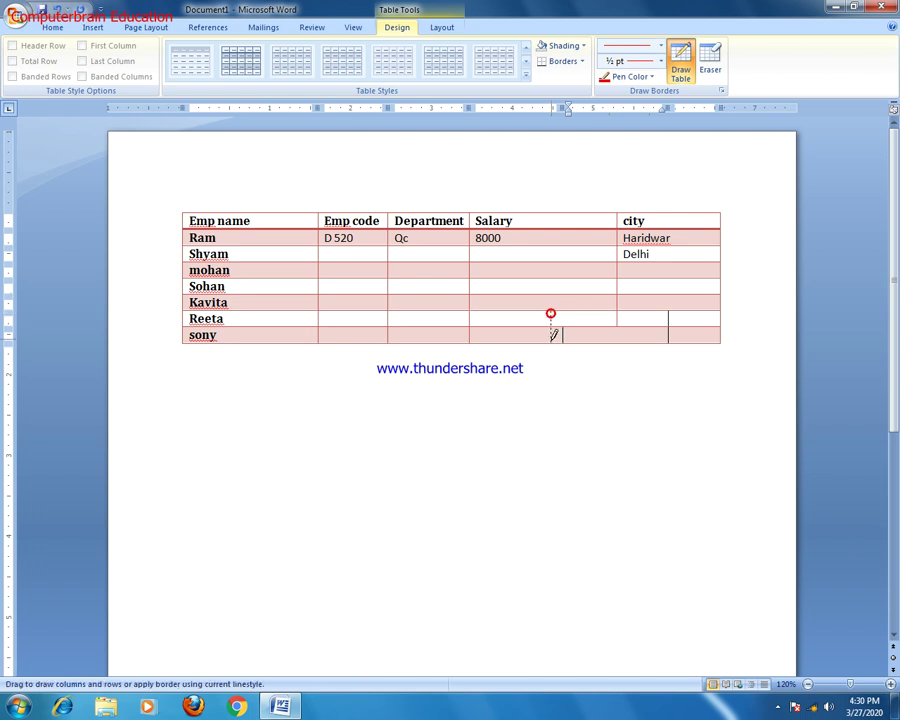
{"action": "left_click_drag", "start_coordinate": [596, 313], "coordinate": [596, 342]}
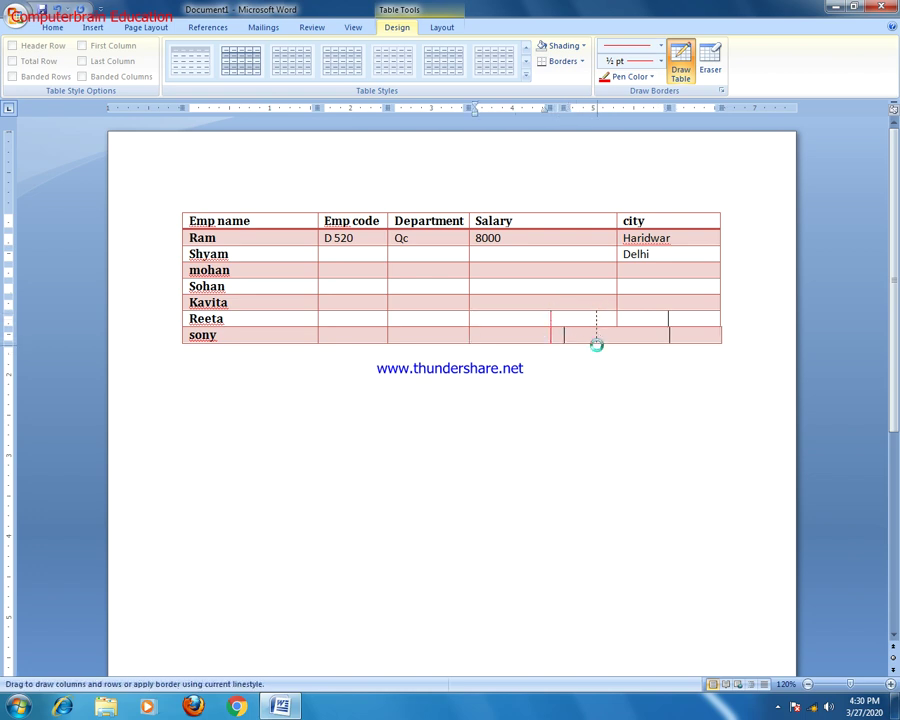
{"action": "left_click", "coordinate": [652, 78]}
{"action": "left_click", "coordinate": [652, 78]}
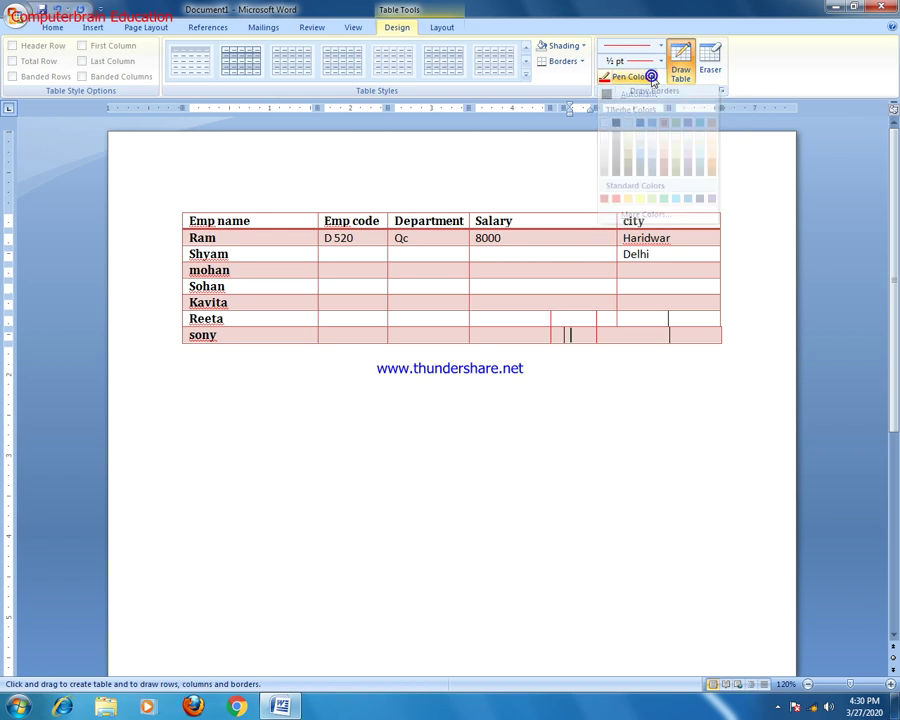
{"action": "left_click", "coordinate": [652, 78]}
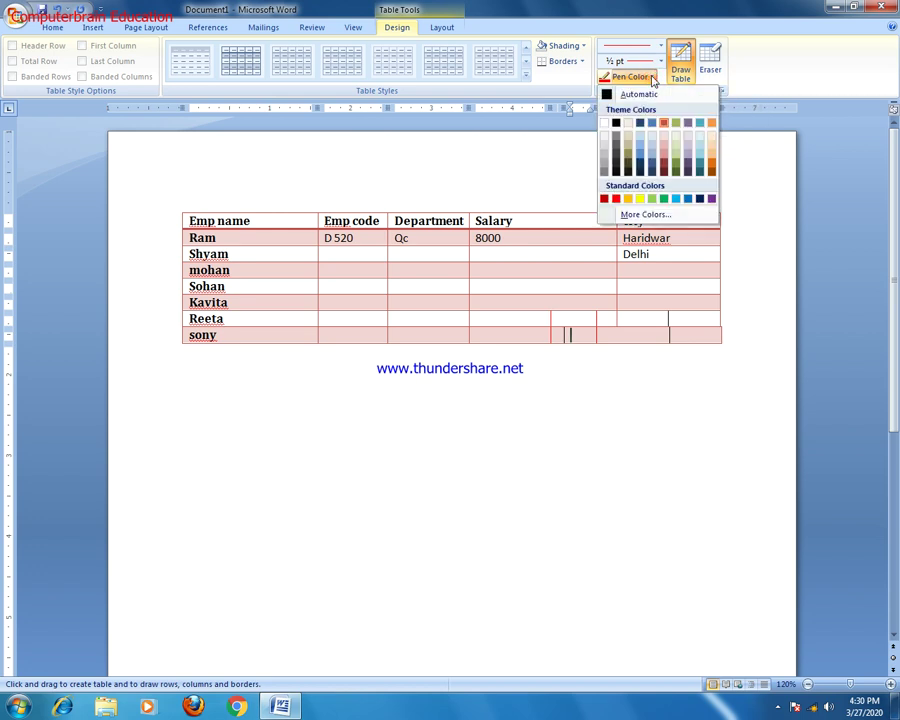
{"action": "left_click", "coordinate": [652, 78]}
{"action": "left_click", "coordinate": [710, 60]}
Erase the extra partitions in the Reeta and sony rows, undoing an accidental Salary merge.
{"action": "left_click", "coordinate": [605, 317]}
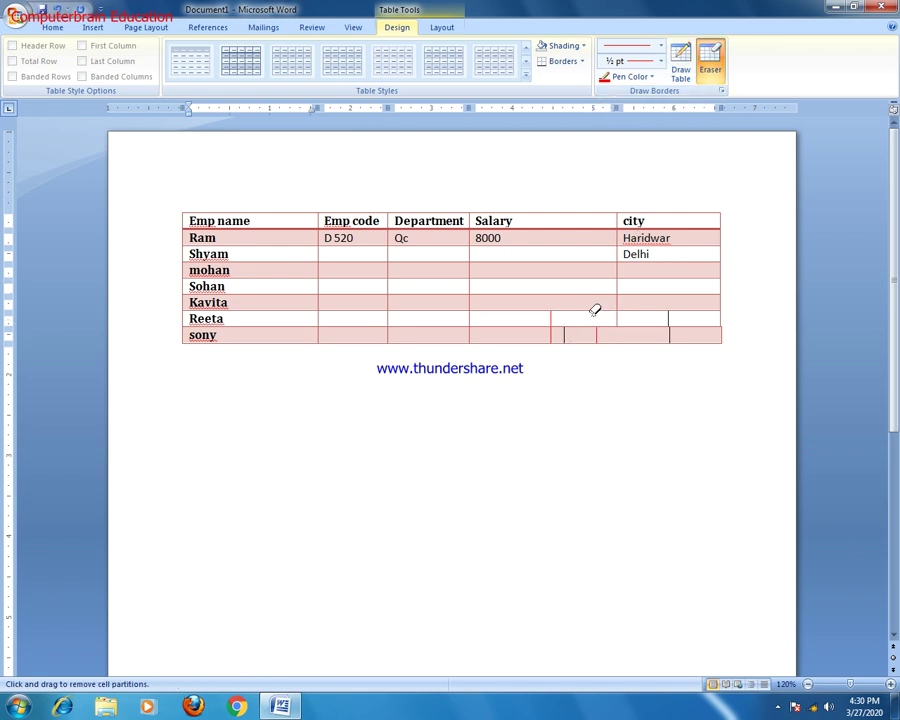
{"action": "left_click", "coordinate": [560, 318]}
{"action": "left_click", "coordinate": [606, 336]}
{"action": "left_click", "coordinate": [578, 336]}
{"action": "left_click", "coordinate": [677, 335]}
{"action": "left_click", "coordinate": [482, 261]}
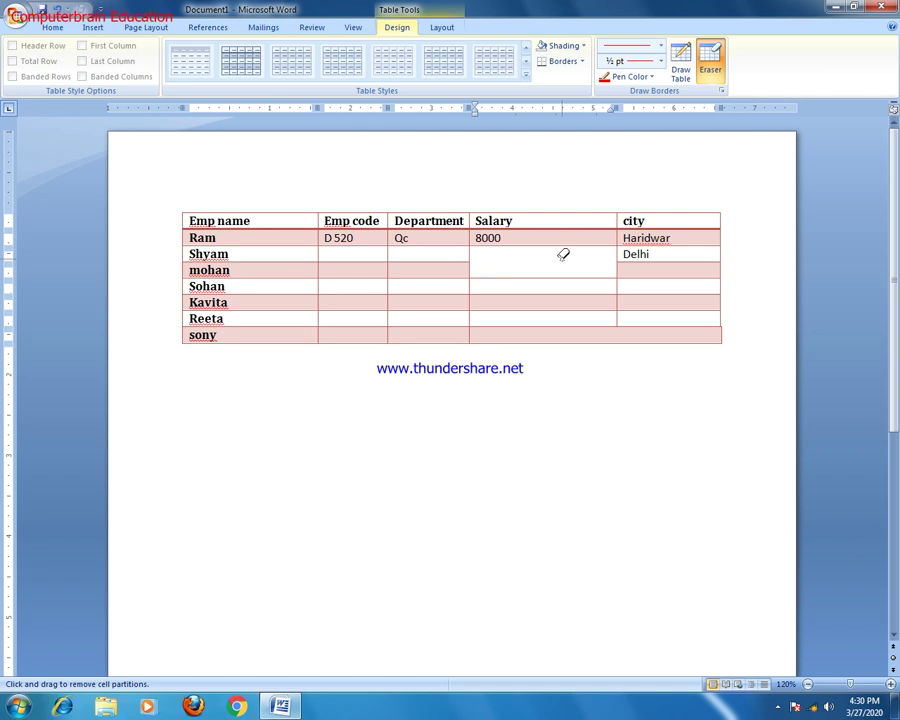
{"action": "key", "text": "ctrl+z"}
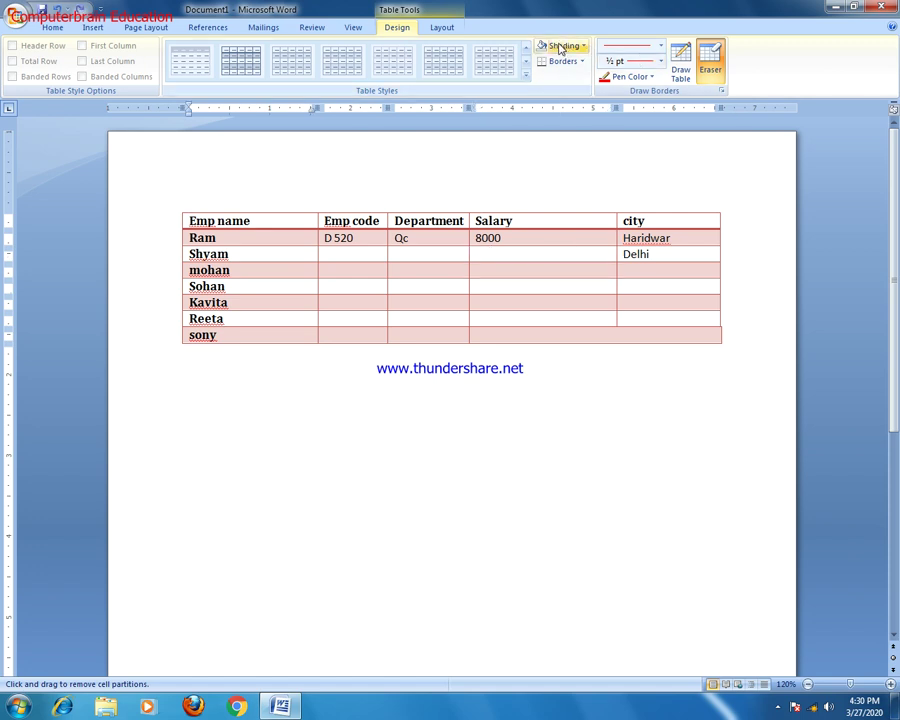
{"action": "left_click", "coordinate": [565, 46]}
Shade the whole header row of the employee table dark green.
{"action": "left_click", "coordinate": [581, 97]}
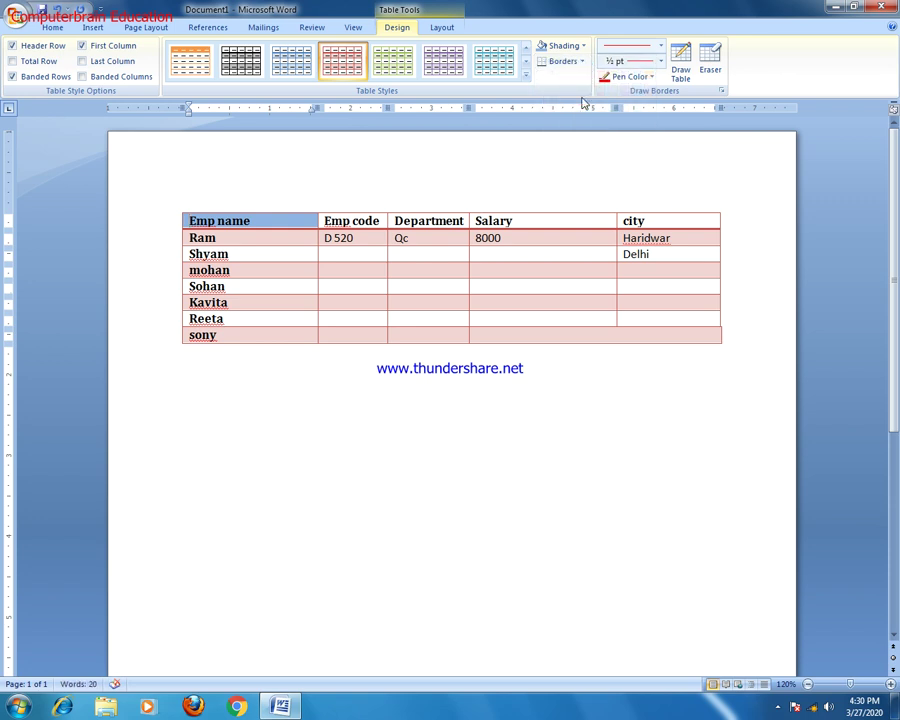
{"action": "left_click", "coordinate": [665, 220], "text": "shift"}
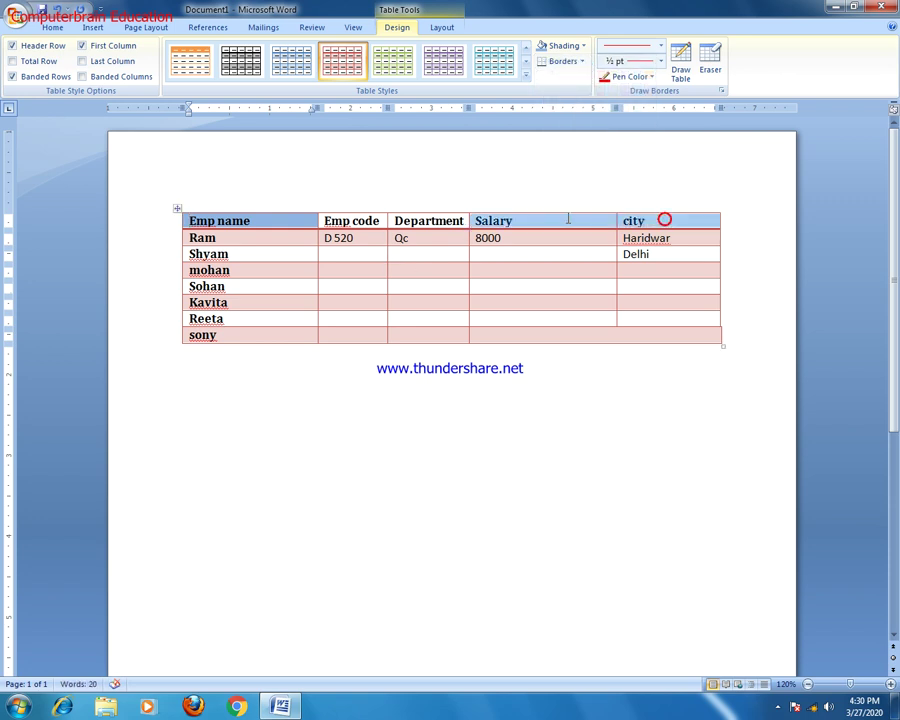
{"action": "left_click", "coordinate": [578, 45]}
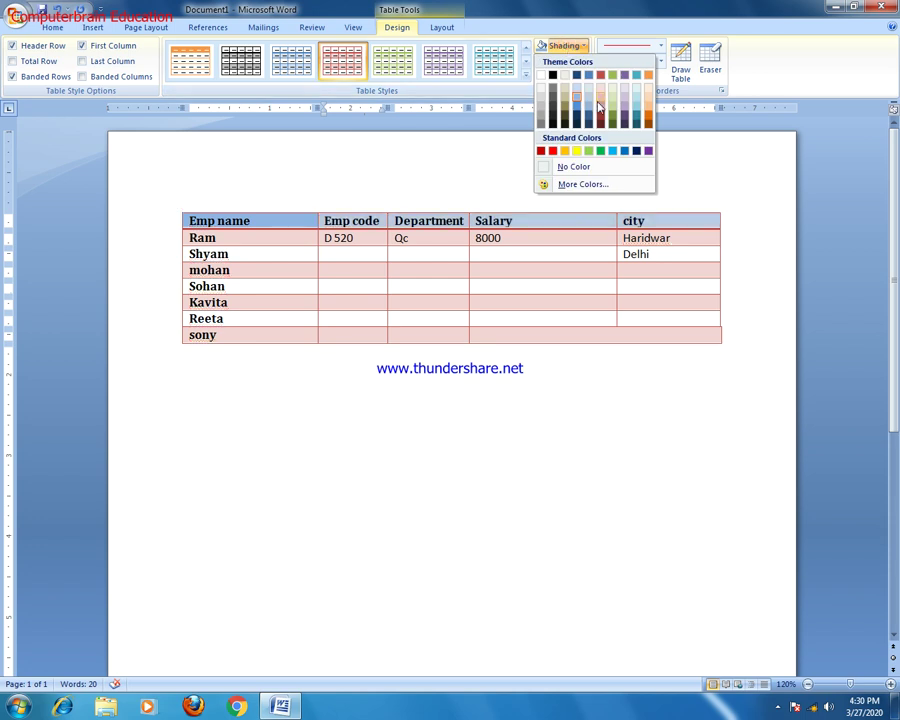
{"action": "left_click", "coordinate": [611, 114]}
{"action": "left_click", "coordinate": [521, 259]}
Give the Emp name header cell a darker green shading.
{"action": "left_click", "coordinate": [252, 218]}
{"action": "left_click", "coordinate": [566, 46]}
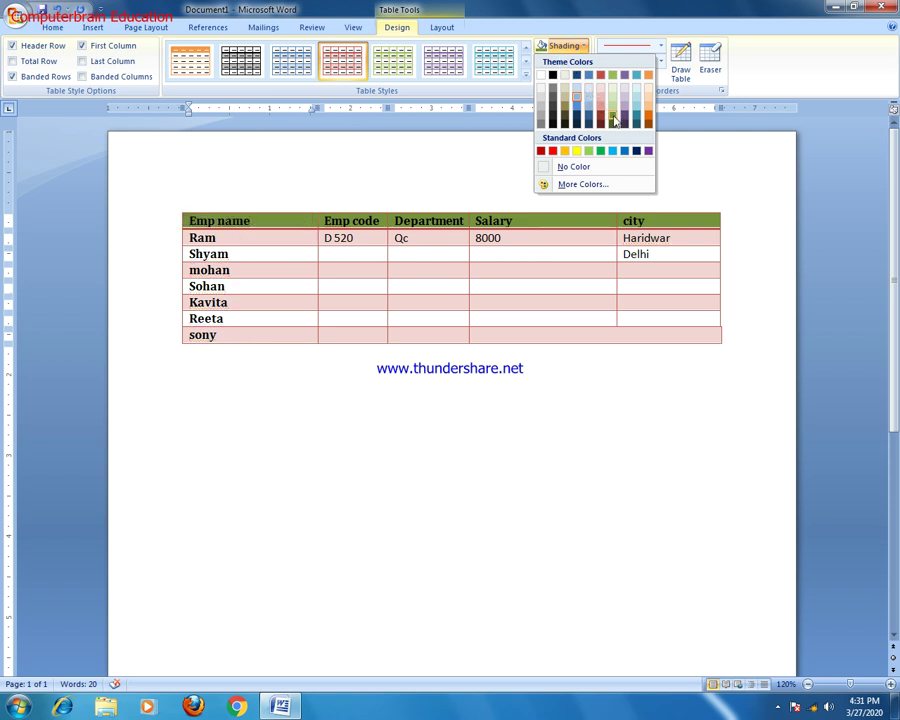
{"action": "left_click", "coordinate": [612, 122]}
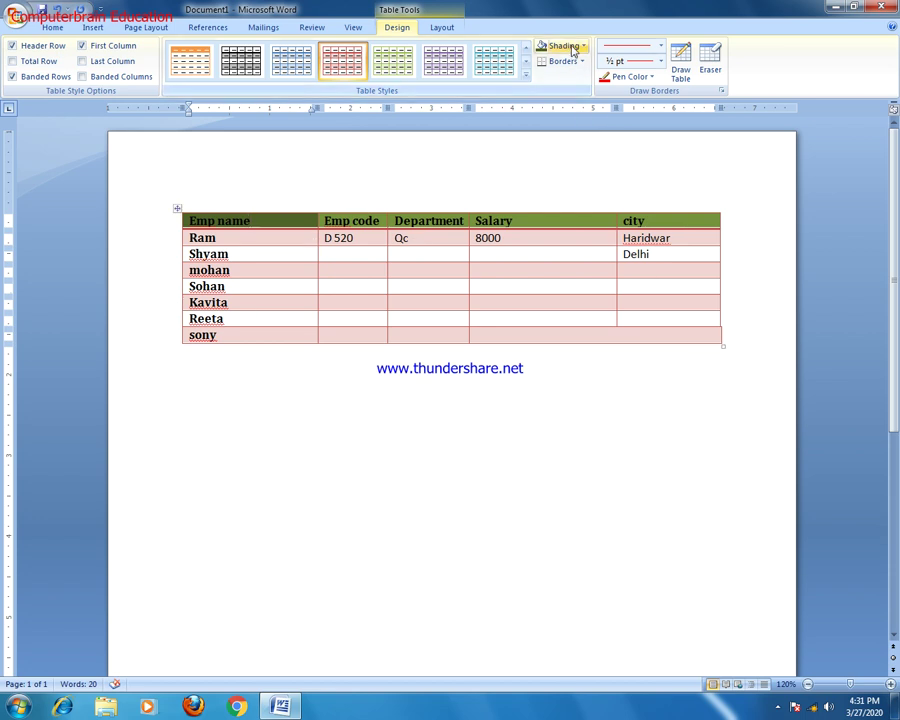
{"action": "left_click", "coordinate": [627, 339]}
{"action": "left_click_drag", "start_coordinate": [627, 339], "coordinate": [413, 292]}
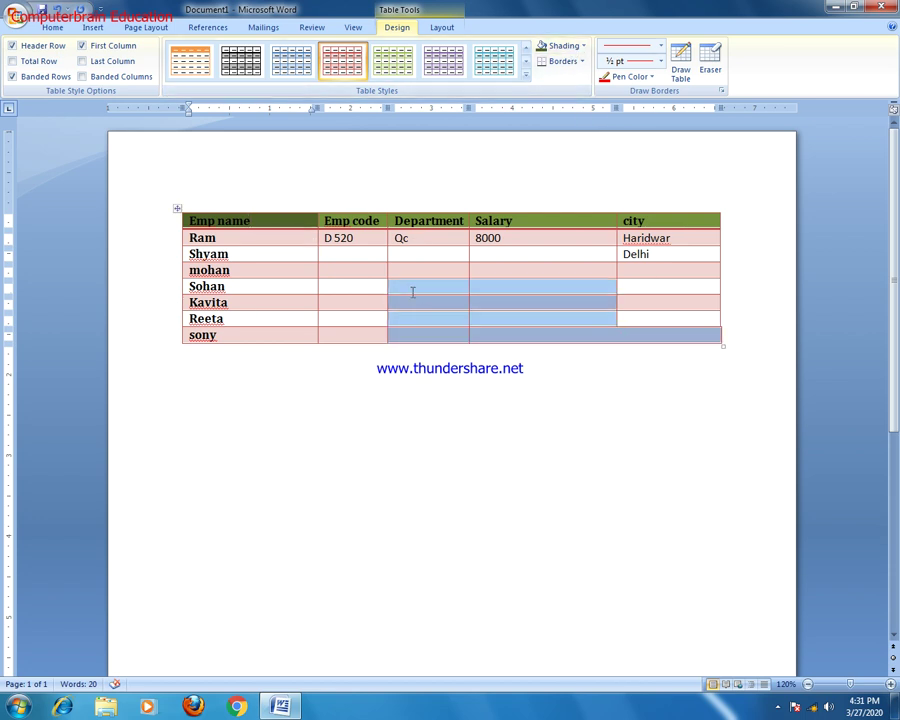
{"action": "left_click", "coordinate": [583, 47]}
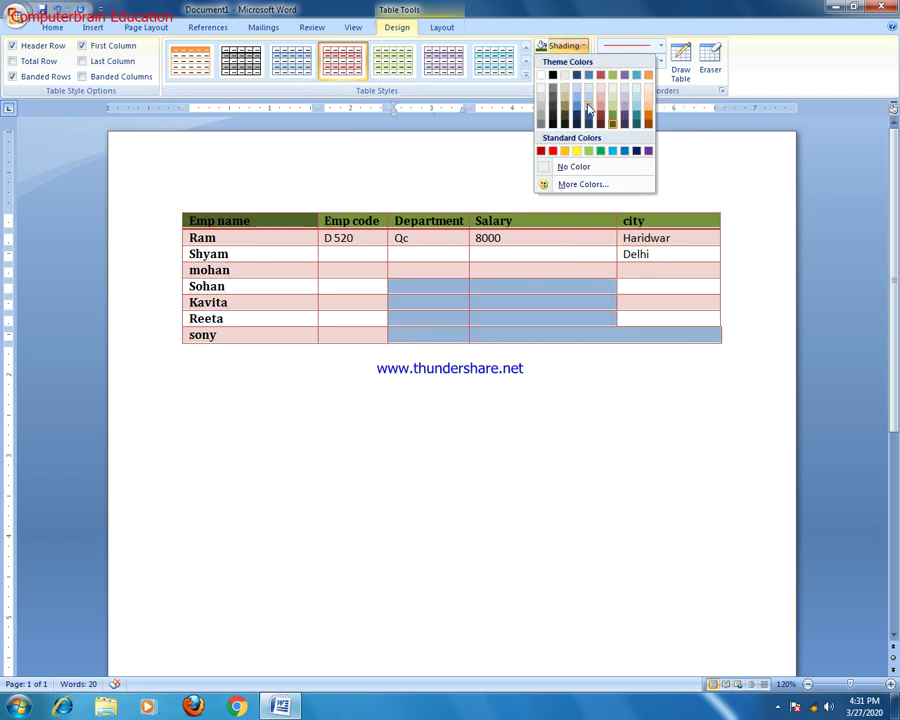
{"action": "left_click", "coordinate": [362, 301]}
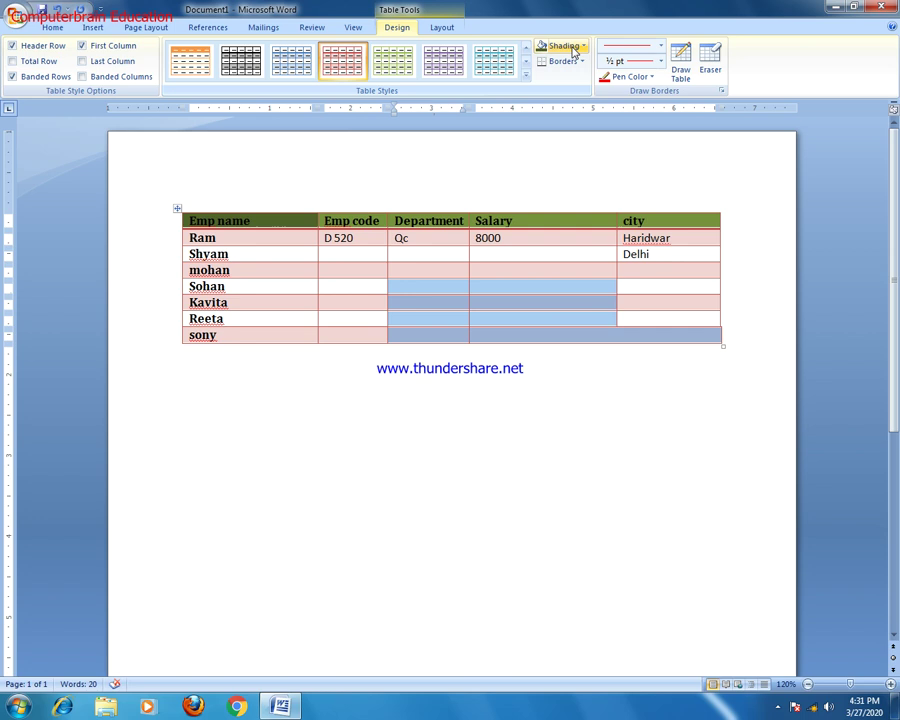
{"action": "left_click", "coordinate": [345, 300]}
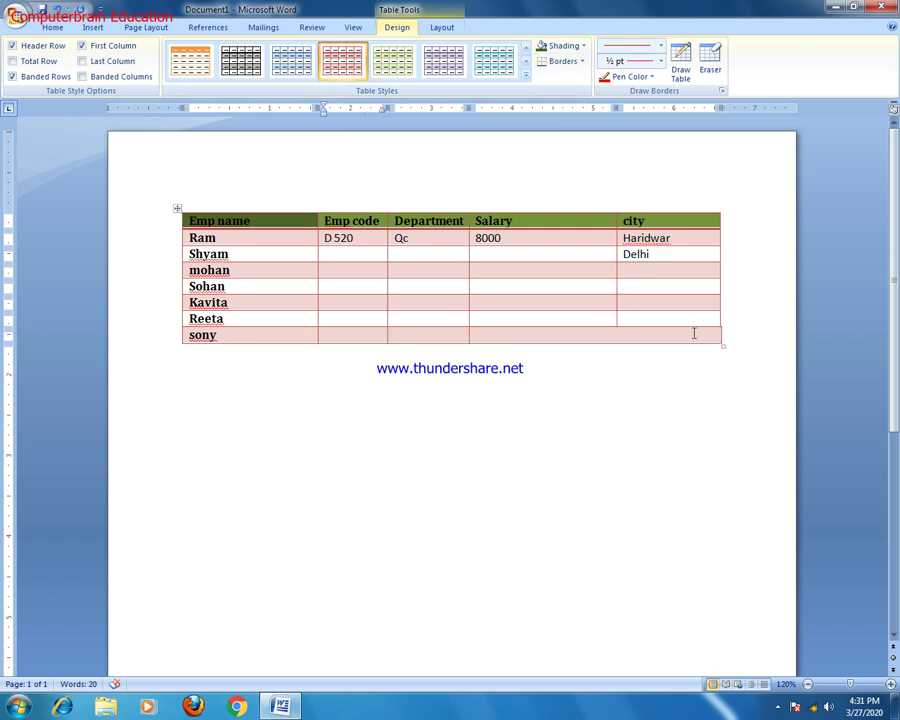
{"action": "left_click_drag", "start_coordinate": [692, 336], "coordinate": [520, 117]}
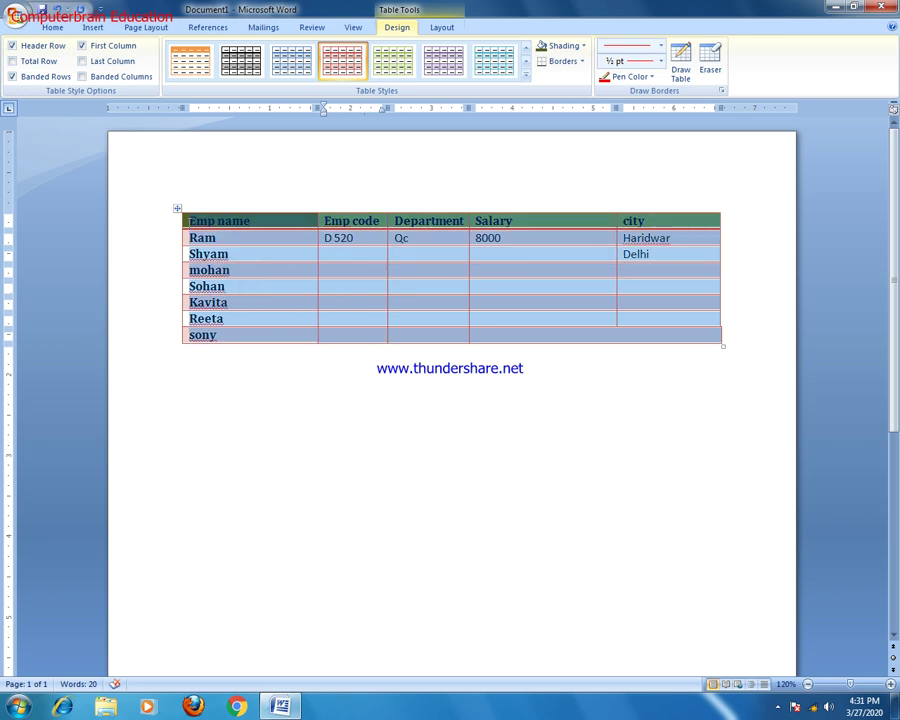
Remove all existing borders from the employee table.
{"action": "left_click", "coordinate": [581, 61]}
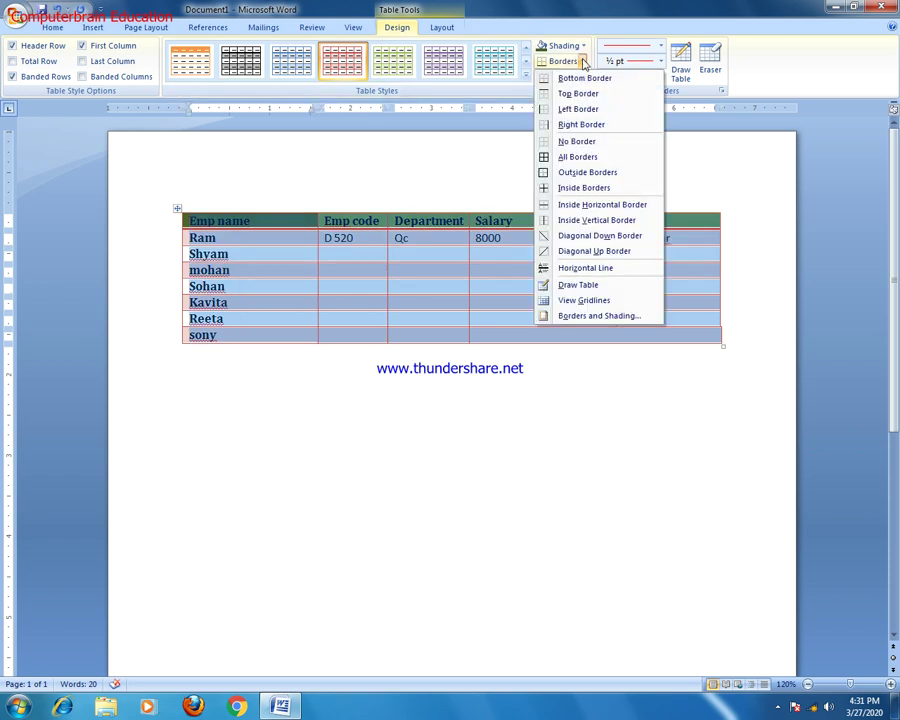
{"action": "left_click", "coordinate": [576, 141]}
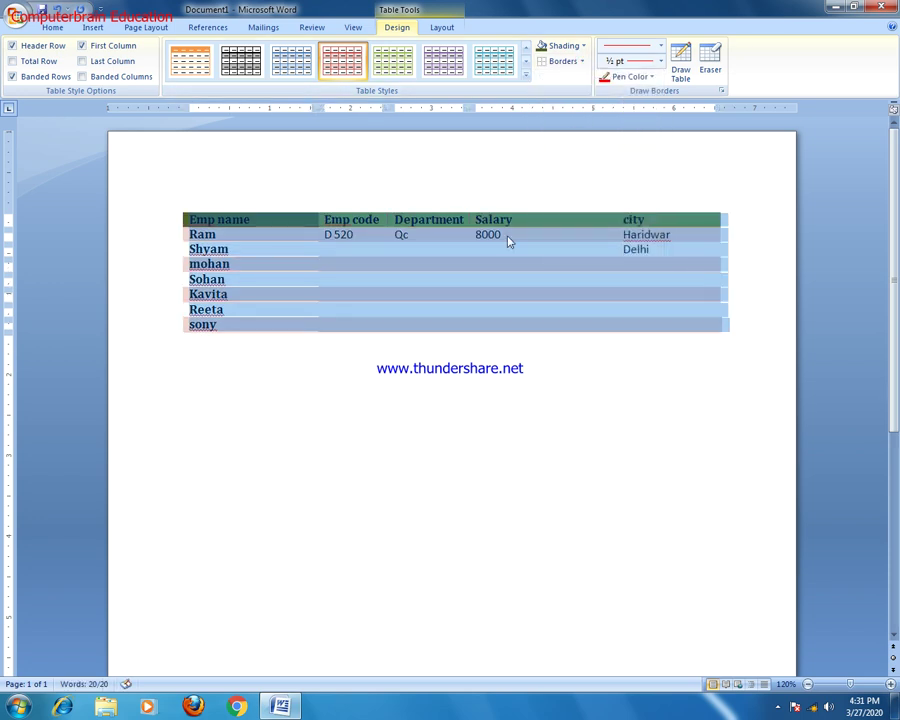
{"action": "left_click", "coordinate": [463, 301]}
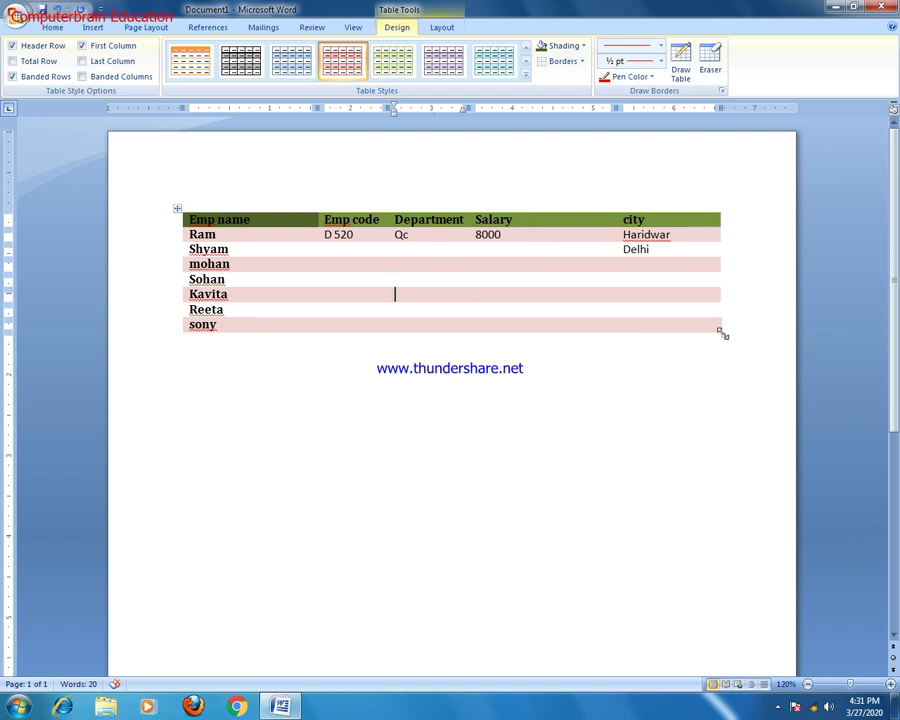
Apply red borders around every cell of the table to form a full grid.
{"action": "left_click_drag", "start_coordinate": [475, 324], "coordinate": [274, 188]}
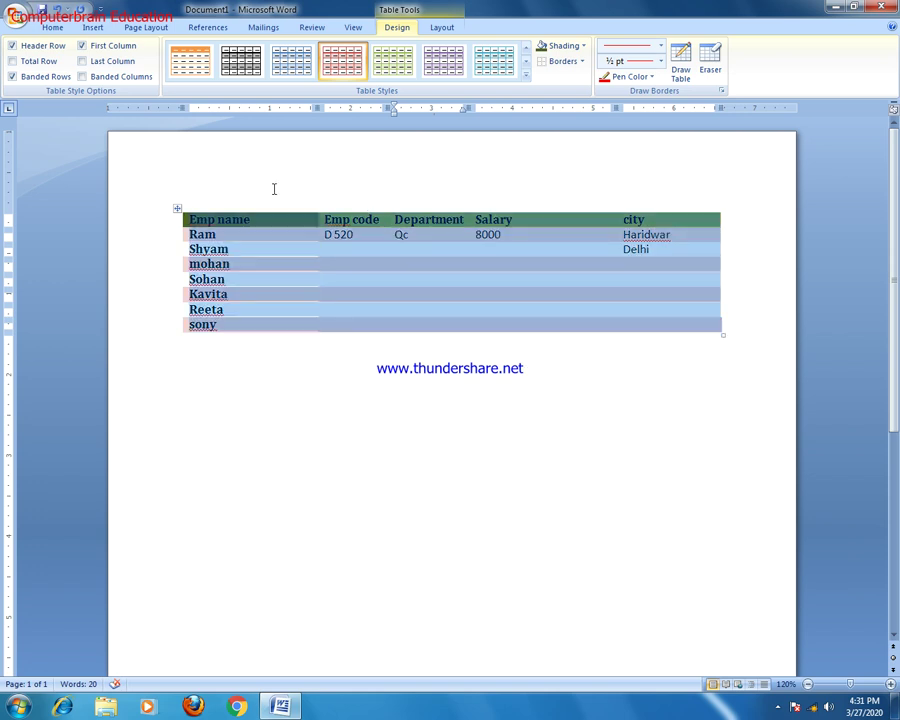
{"action": "left_click", "coordinate": [584, 62]}
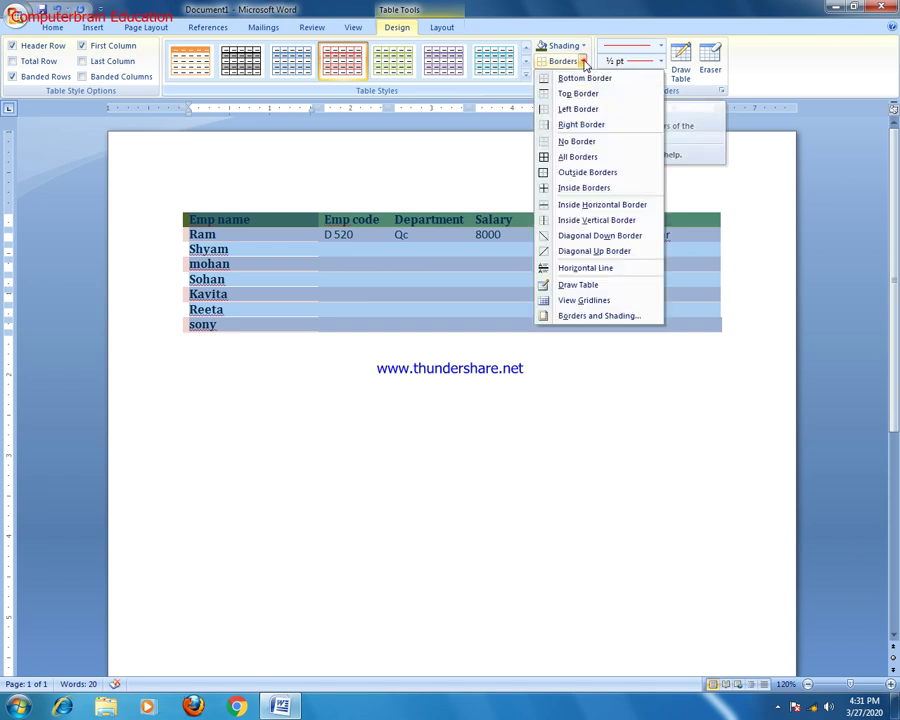
{"action": "left_click", "coordinate": [576, 158]}
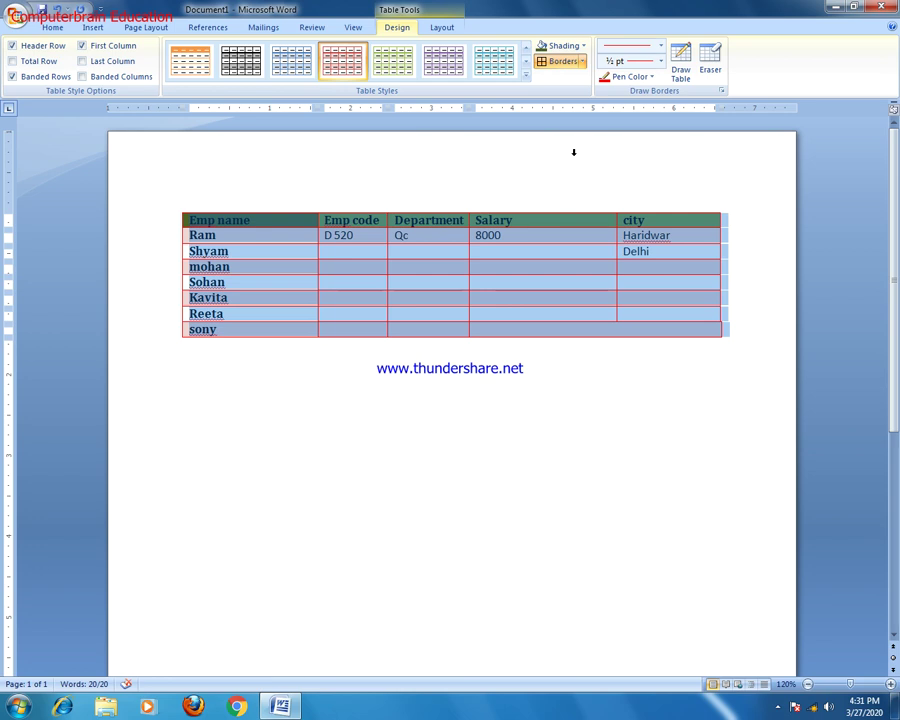
{"action": "left_click", "coordinate": [520, 299]}
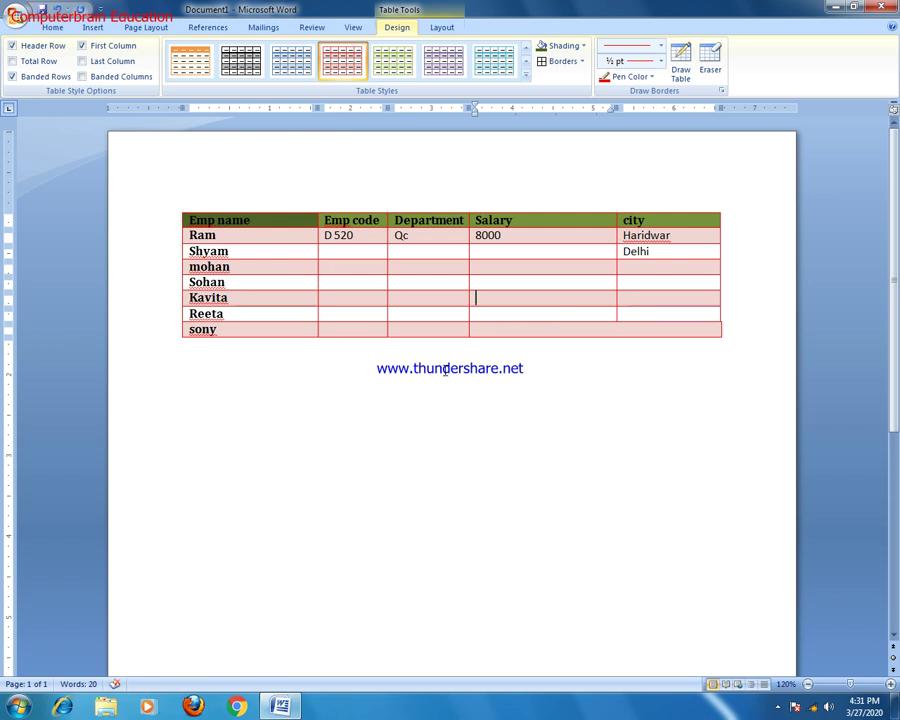
{"action": "left_click", "coordinate": [445, 369]}
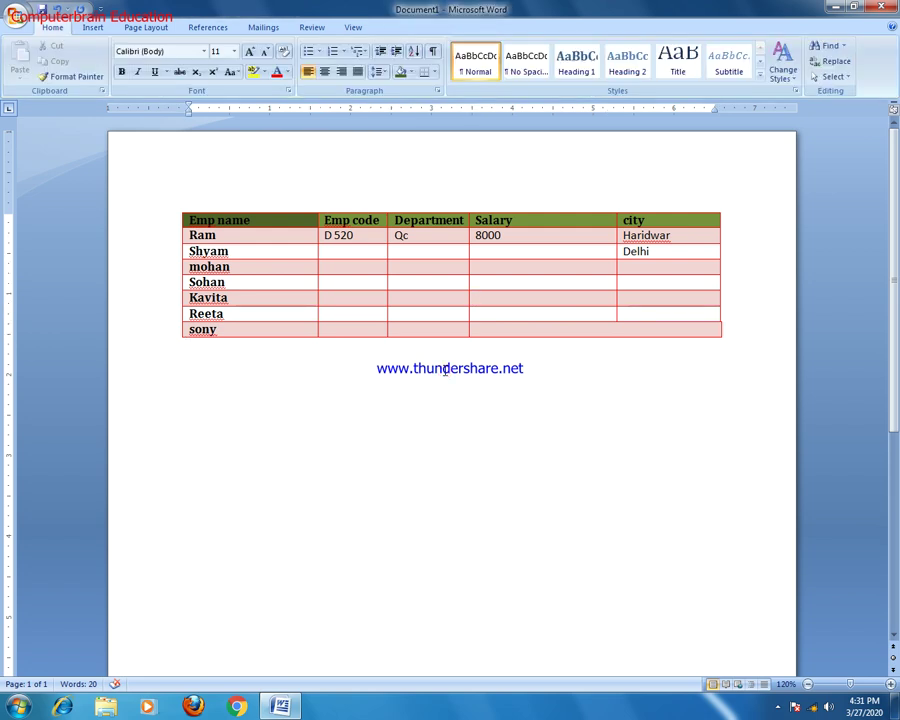
Cut the entire employee table out of the document, leaving the page blank.
{"action": "left_click", "coordinate": [93, 28]}
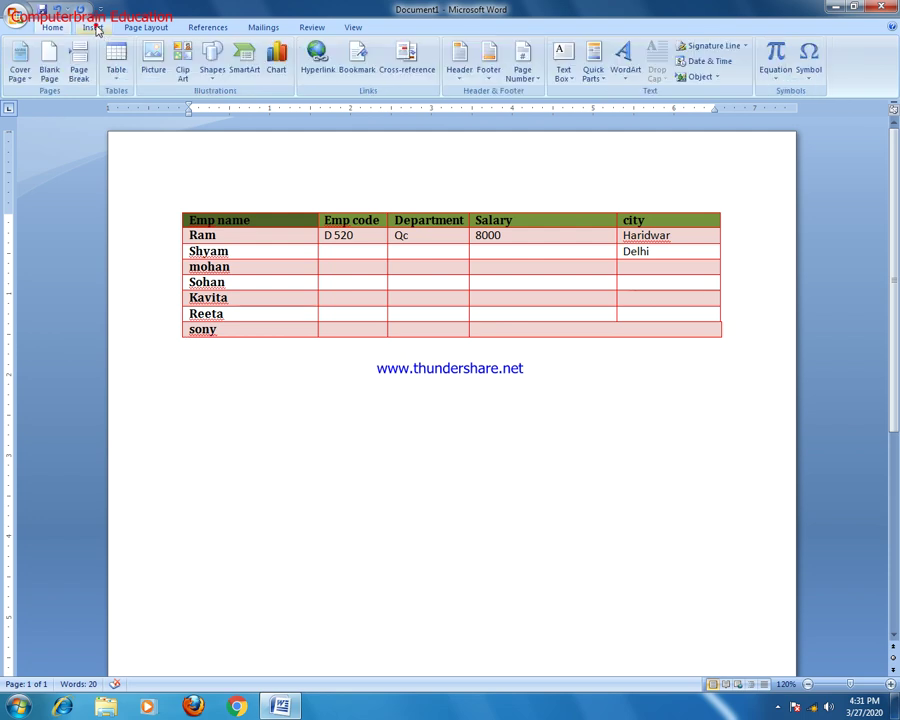
{"action": "left_click", "coordinate": [116, 72]}
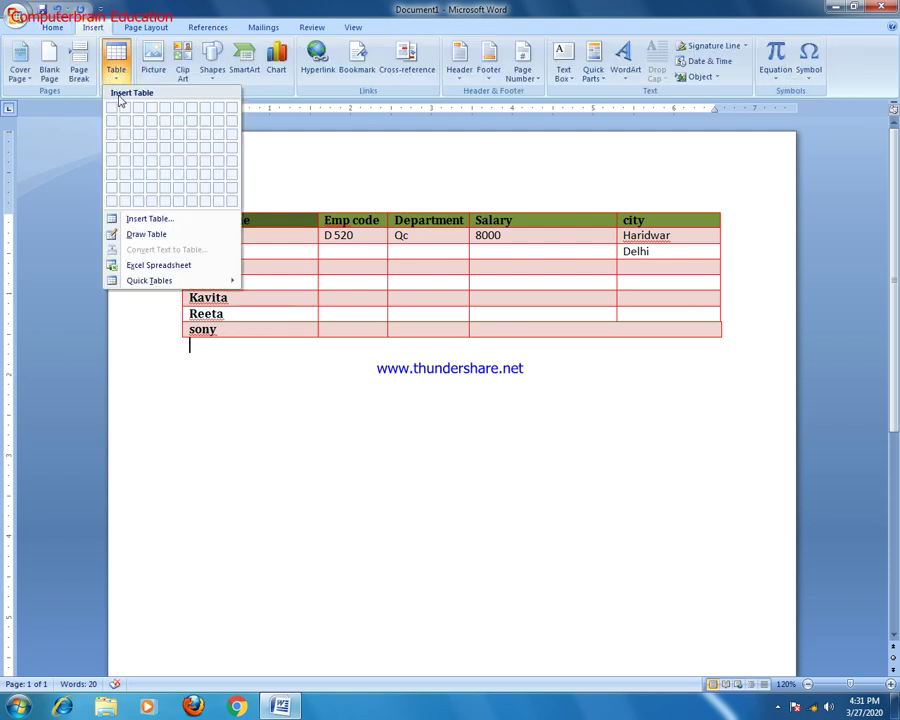
{"action": "left_click", "coordinate": [344, 346]}
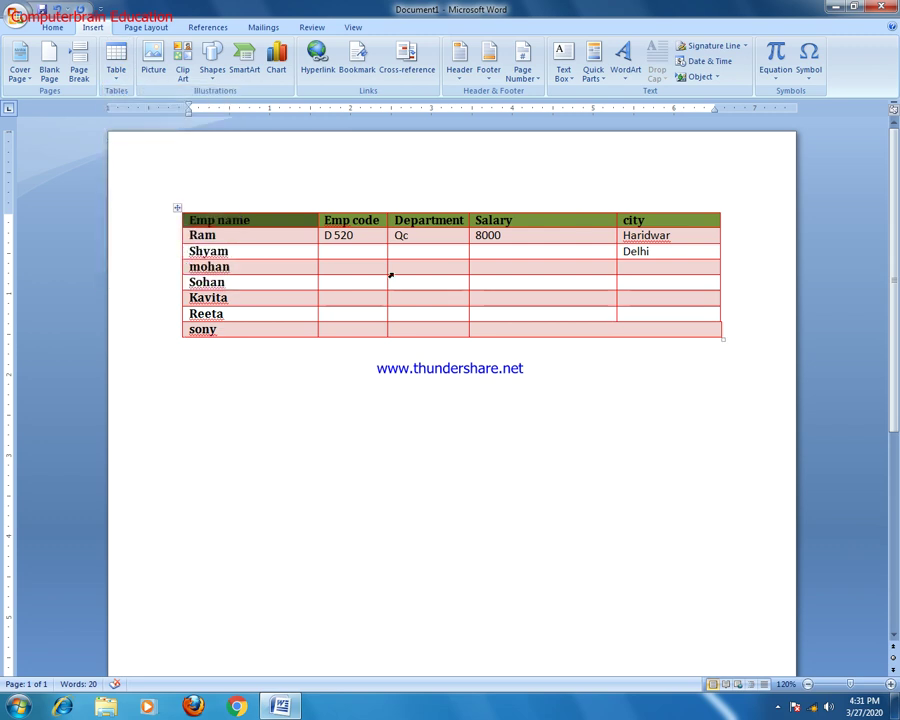
{"action": "left_click", "coordinate": [325, 267]}
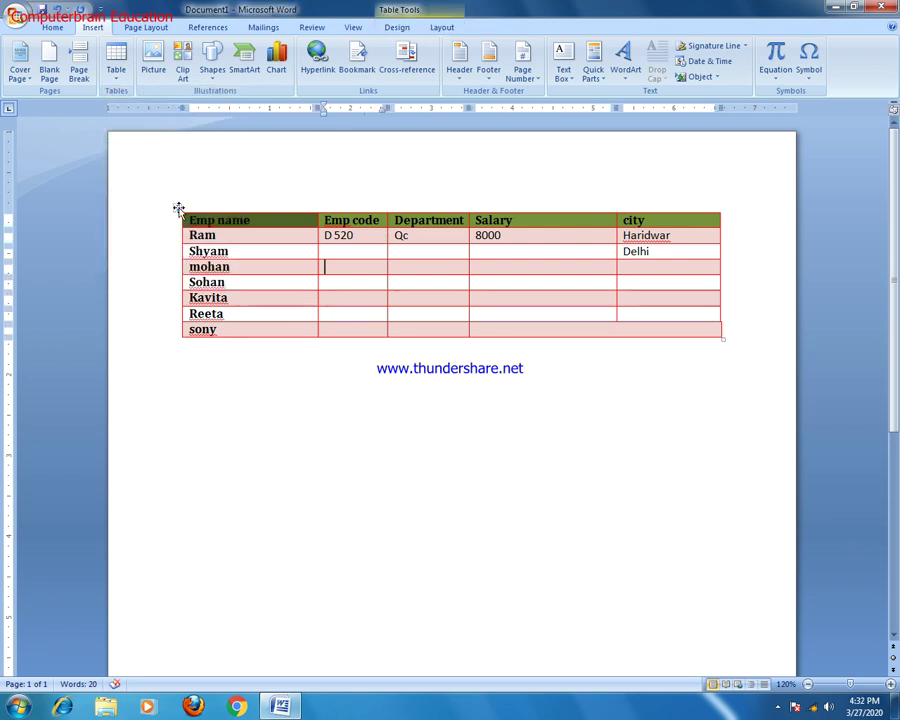
{"action": "right_click", "coordinate": [178, 209]}
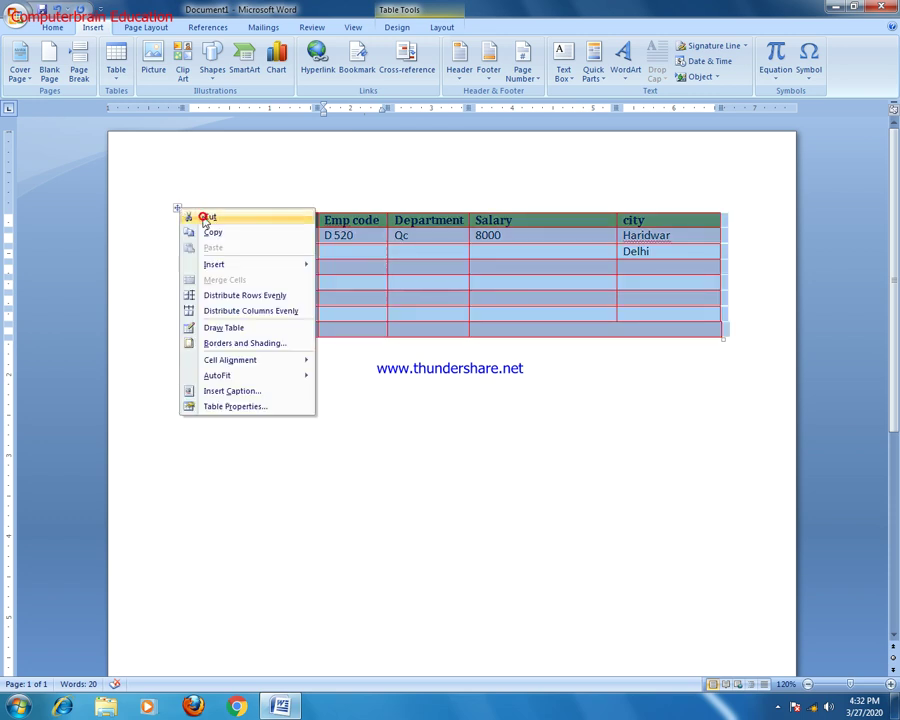
{"action": "left_click", "coordinate": [205, 217]}
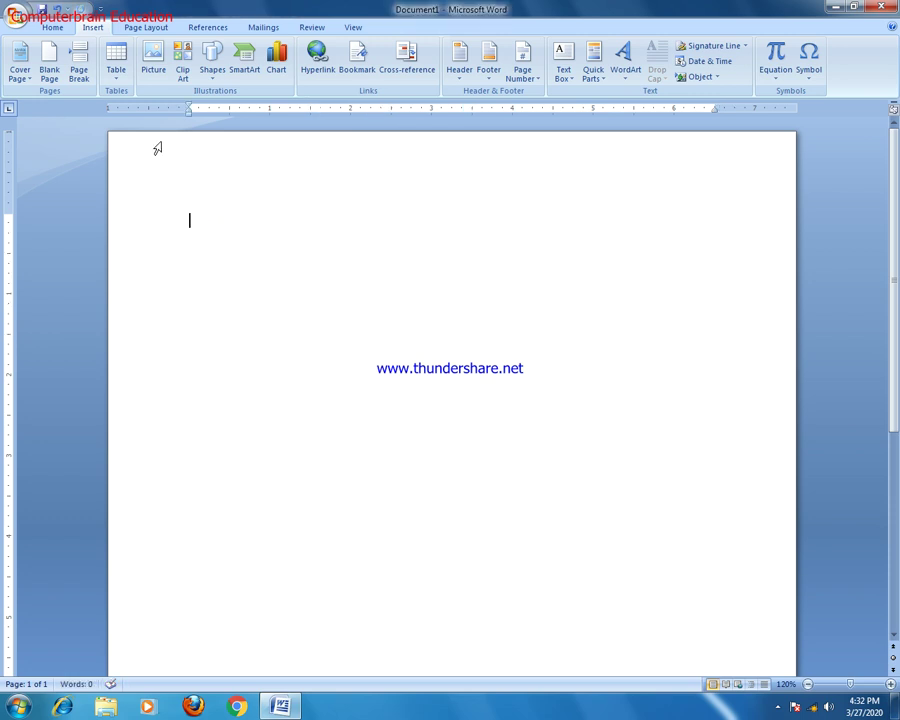
Insert an empty table of 10 columns and 5 rows at the top of the page.
{"action": "left_click", "coordinate": [117, 76]}
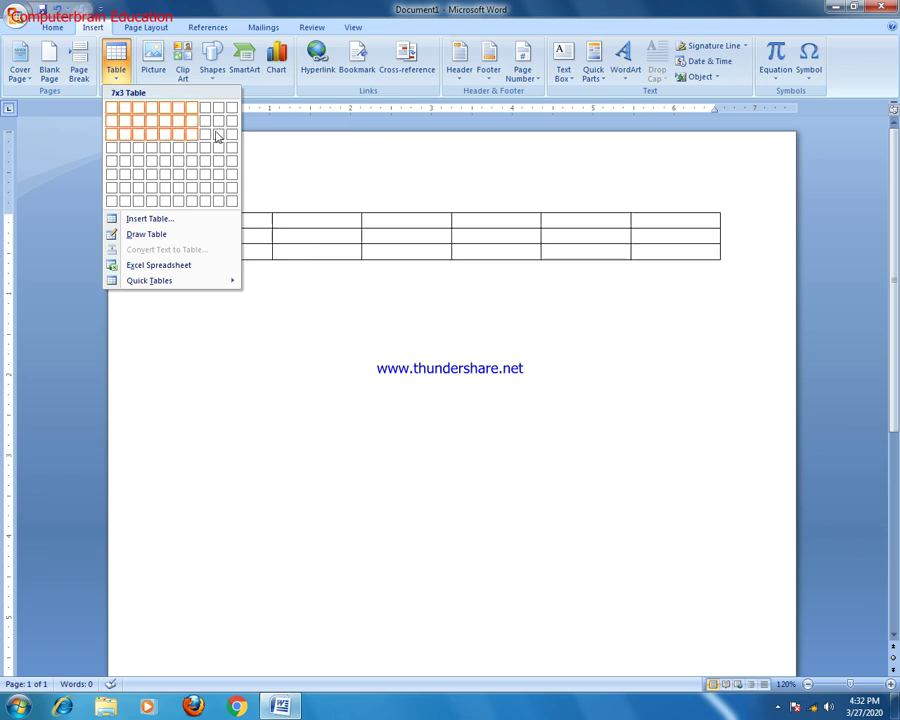
{"action": "left_click", "coordinate": [155, 223]}
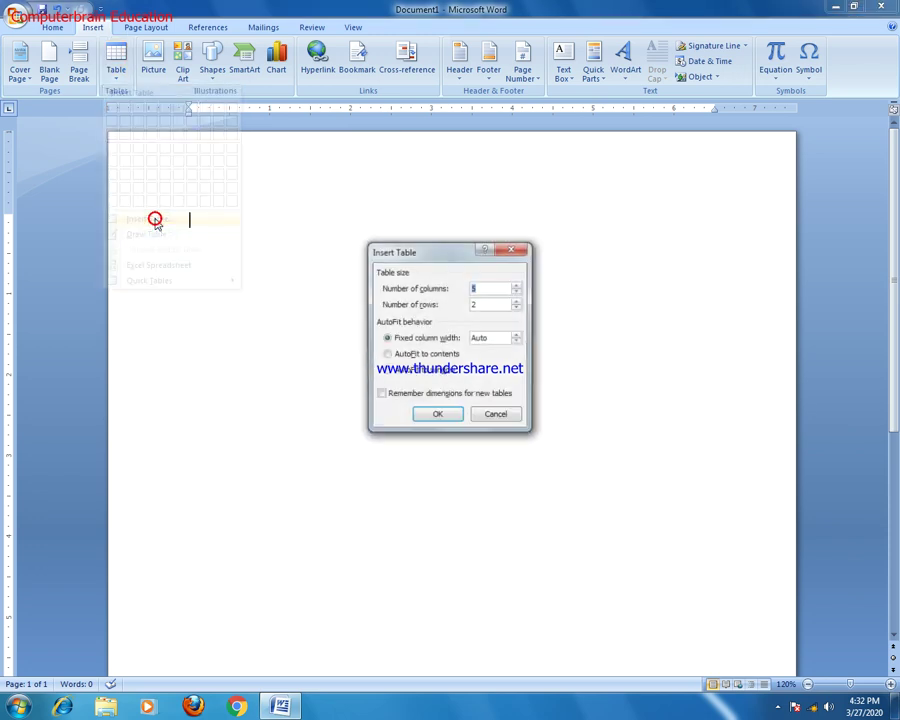
{"action": "left_click_drag", "start_coordinate": [437, 257], "coordinate": [370, 217]}
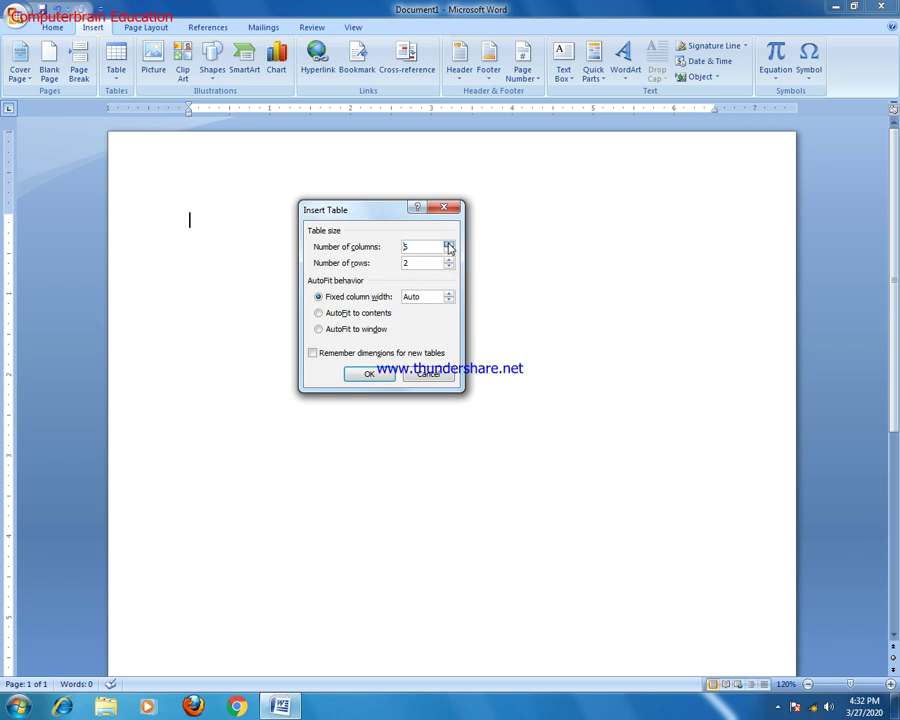
{"action": "left_click", "coordinate": [449, 246]}
{"action": "left_click", "coordinate": [449, 246]}
{"action": "left_click", "coordinate": [449, 246]}
{"action": "left_click", "coordinate": [449, 246]}
{"action": "left_click", "coordinate": [449, 246]}
{"action": "left_click", "coordinate": [449, 259]}
{"action": "left_click", "coordinate": [381, 378]}
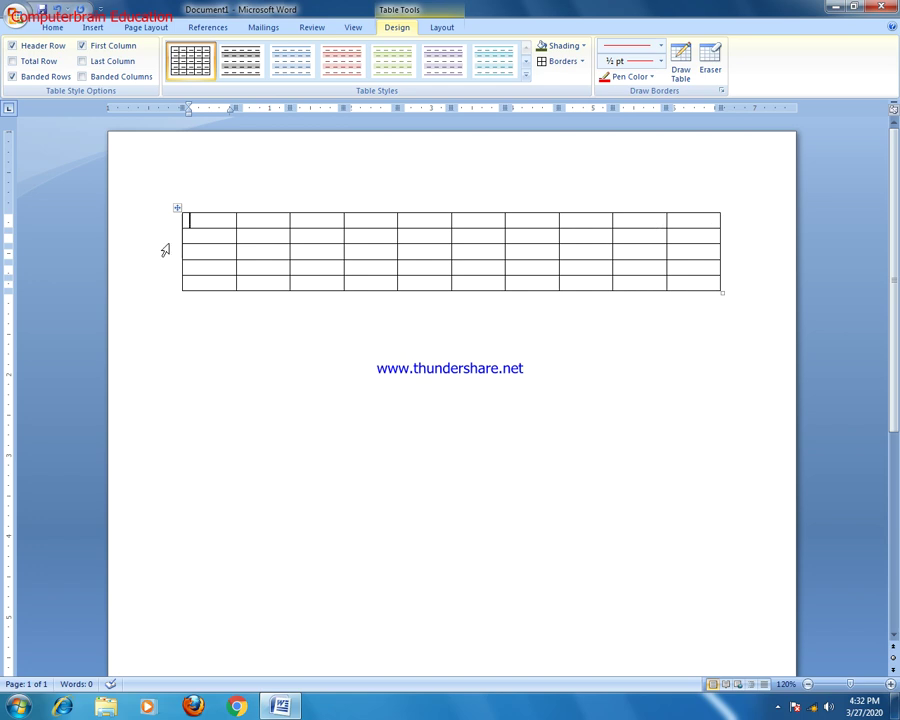
{"action": "left_click", "coordinate": [318, 338]}
Cut the empty 10-by-5 table out of the document.
{"action": "left_click", "coordinate": [371, 255]}
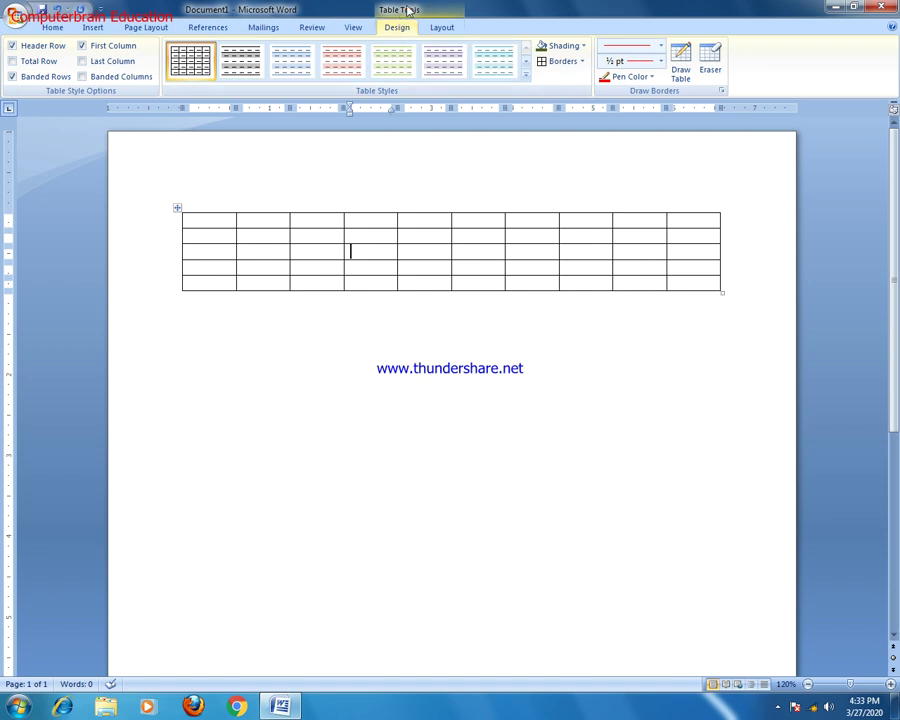
{"action": "left_click", "coordinate": [328, 325]}
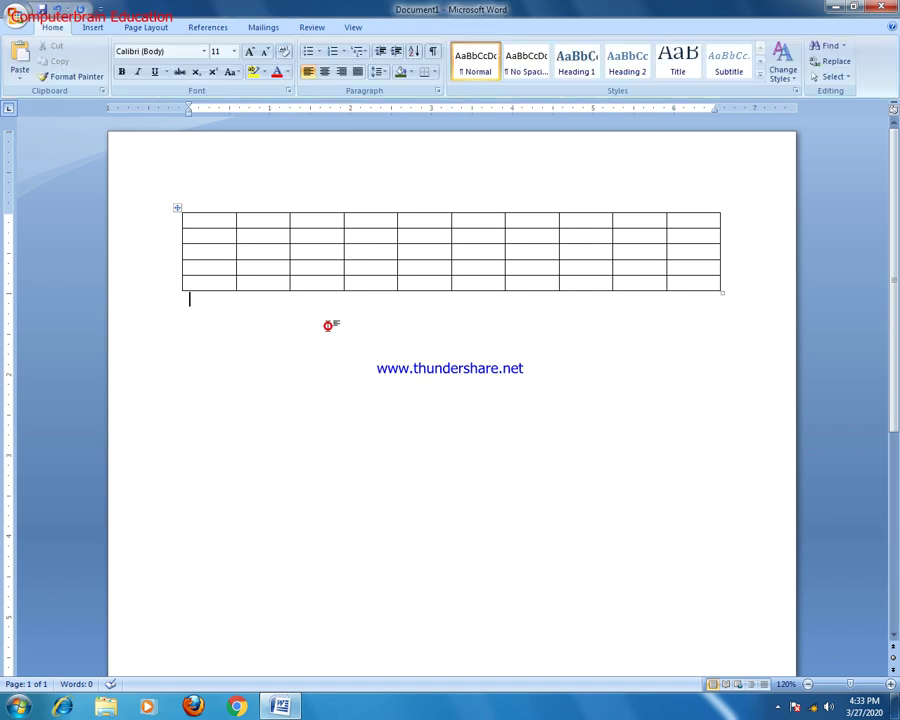
{"action": "left_click", "coordinate": [315, 249]}
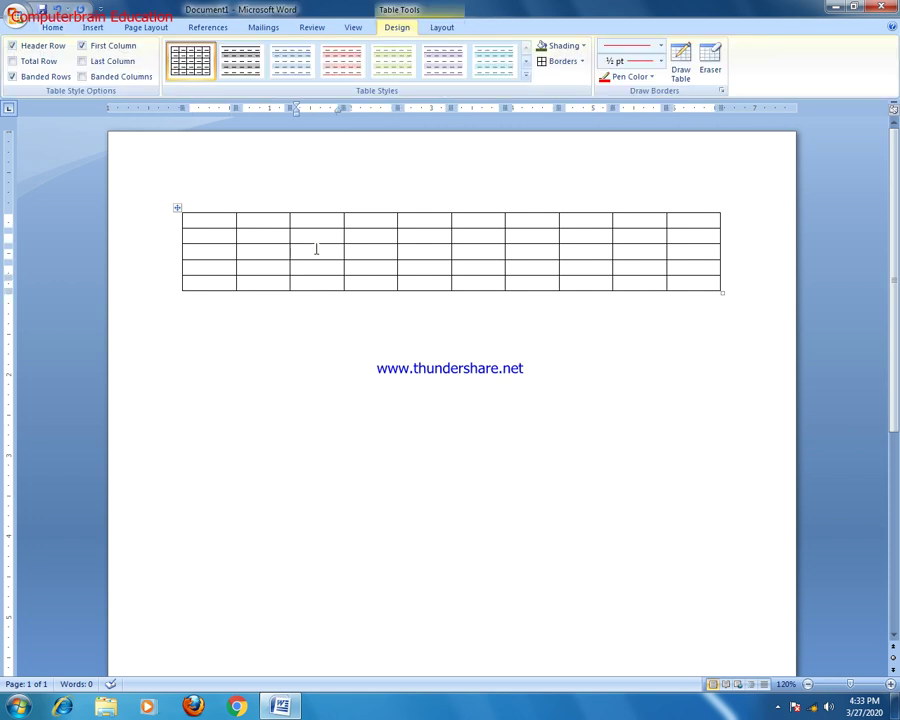
{"action": "right_click", "coordinate": [177, 208]}
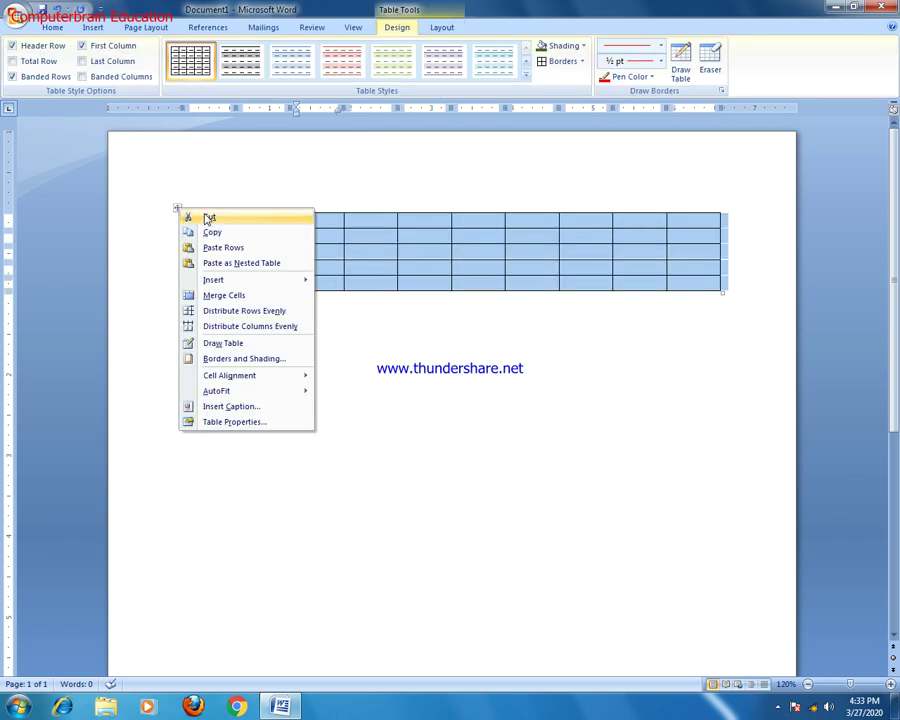
{"action": "left_click", "coordinate": [209, 218]}
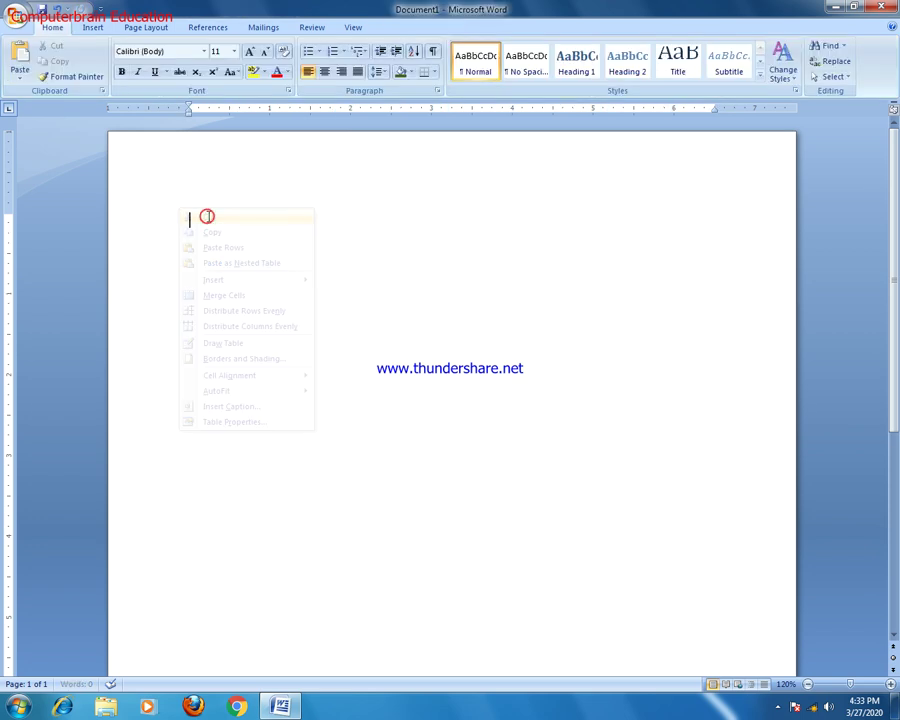
{"action": "left_click", "coordinate": [96, 29]}
Insert an empty 4-column, 2-row table with a wider fixed column width.
{"action": "left_click", "coordinate": [116, 62]}
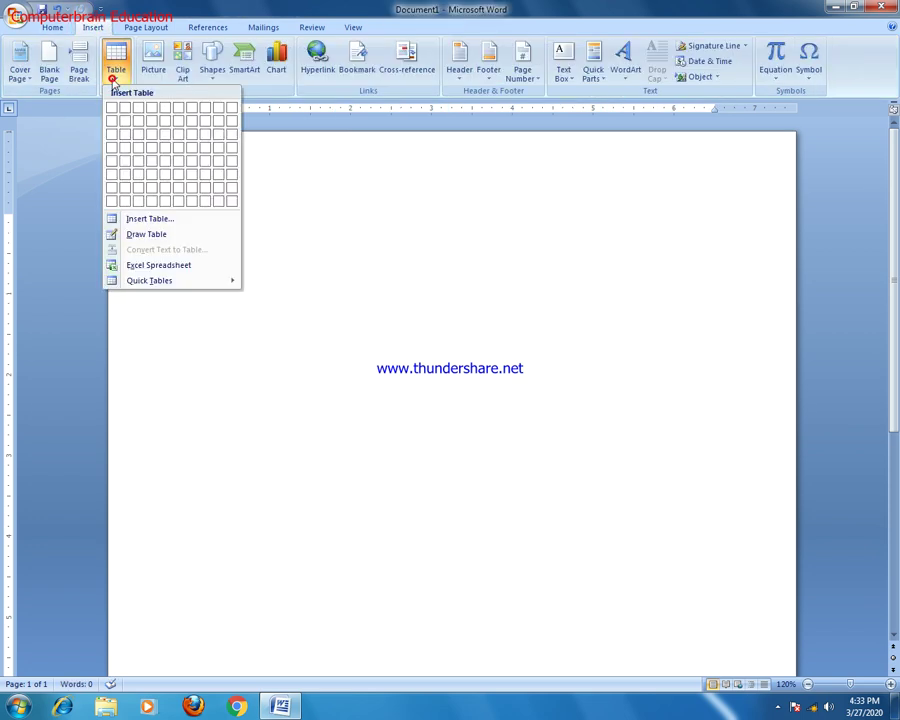
{"action": "left_click", "coordinate": [147, 220]}
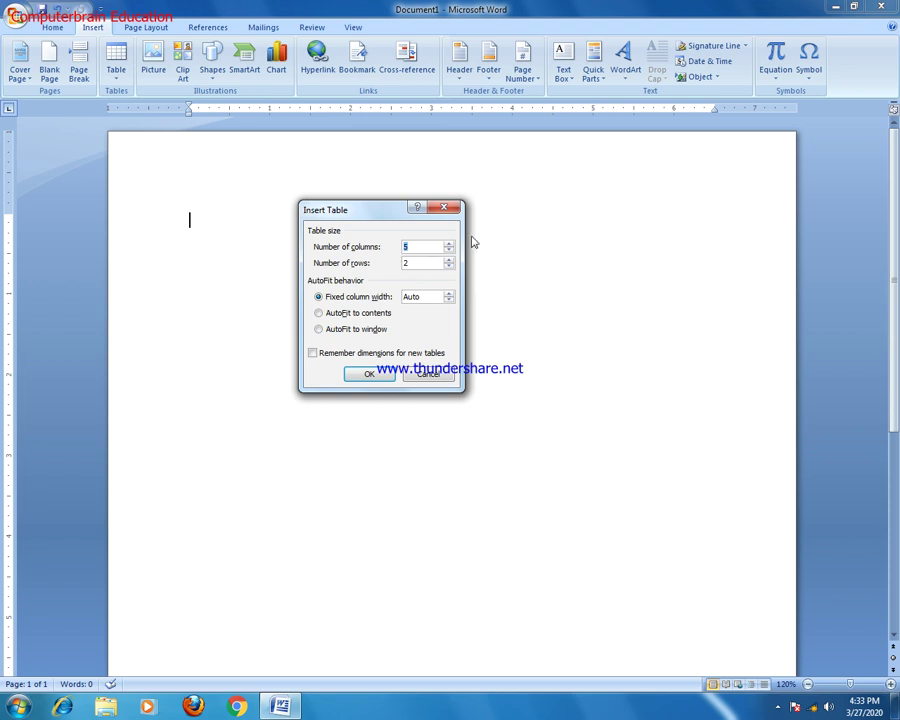
{"action": "left_click", "coordinate": [450, 294]}
{"action": "left_click", "coordinate": [450, 294]}
{"action": "left_click", "coordinate": [450, 294]}
{"action": "left_click", "coordinate": [450, 294]}
{"action": "left_click", "coordinate": [450, 294]}
{"action": "left_click", "coordinate": [450, 294]}
{"action": "left_click", "coordinate": [450, 250]}
{"action": "left_click", "coordinate": [368, 374]}
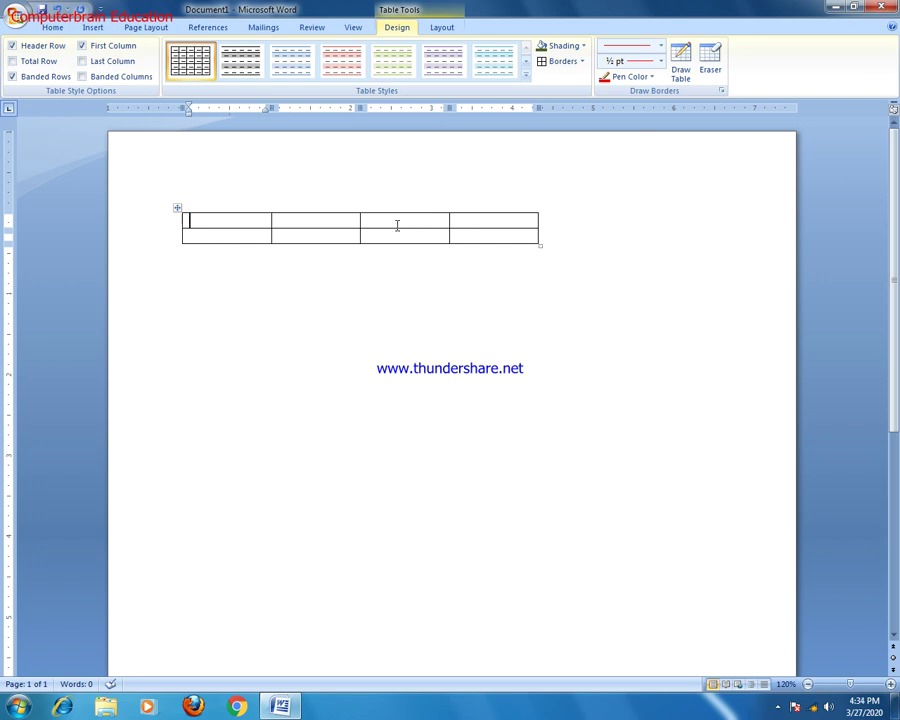
Below the first table, insert a 6-column, 4-row table autofitted to contents.
{"action": "left_click", "coordinate": [207, 267]}
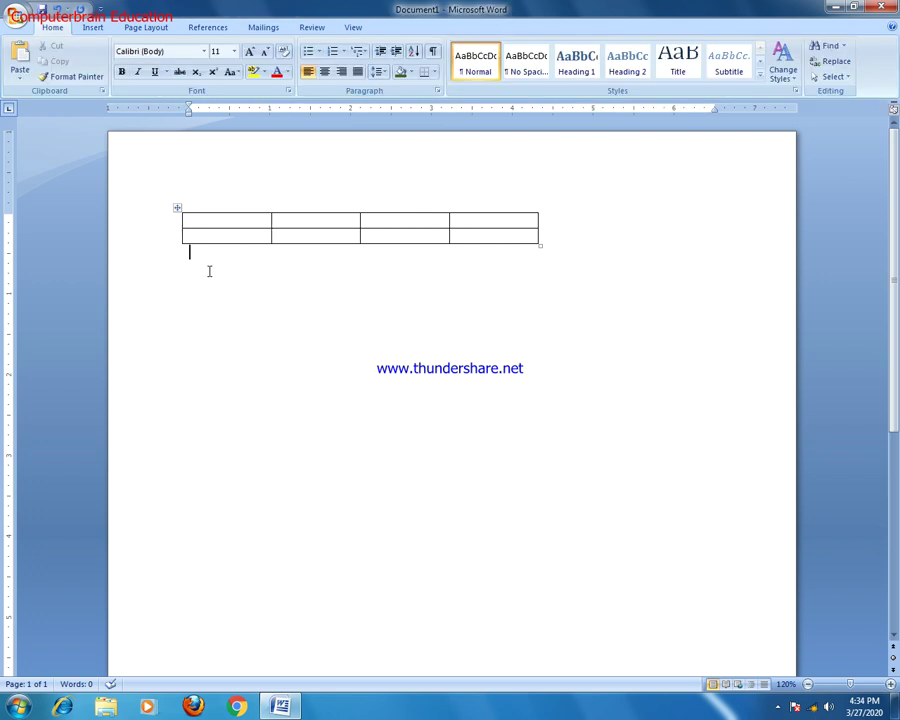
{"action": "left_click", "coordinate": [90, 27]}
{"action": "left_click", "coordinate": [113, 72]}
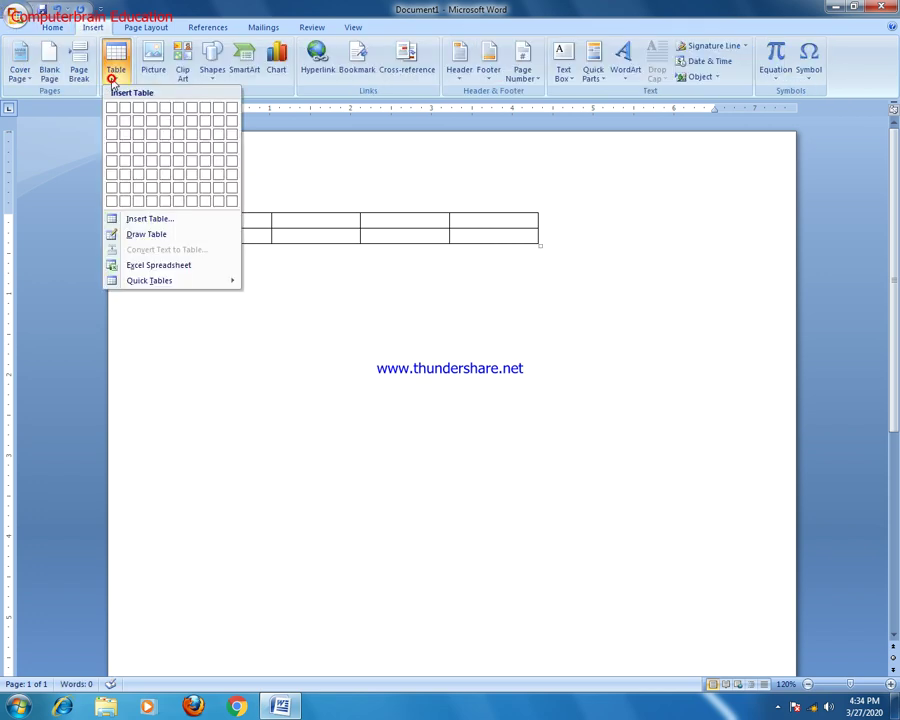
{"action": "left_click", "coordinate": [147, 218]}
{"action": "left_click", "coordinate": [449, 259]}
{"action": "left_click", "coordinate": [449, 259]}
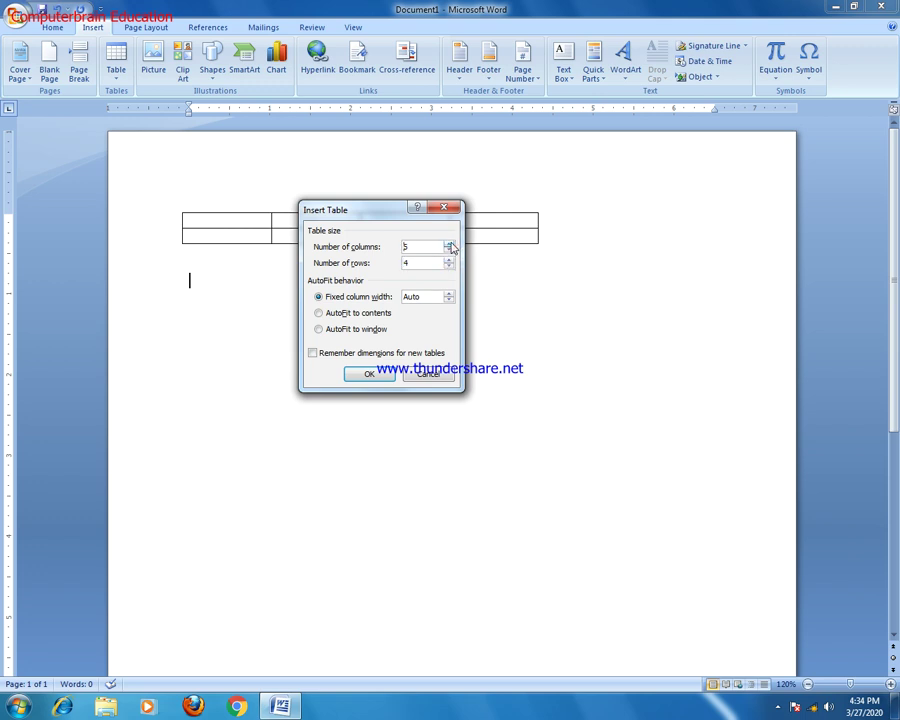
{"action": "type", "text": "6"}
{"action": "left_click", "coordinate": [350, 313]}
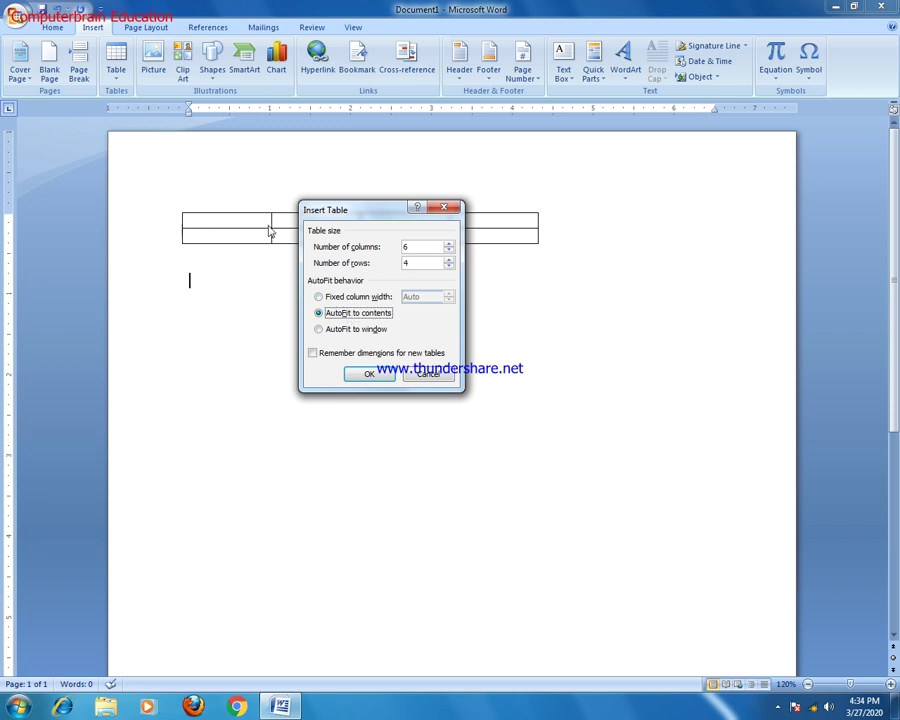
{"action": "left_click_drag", "start_coordinate": [379, 210], "coordinate": [394, 344]}
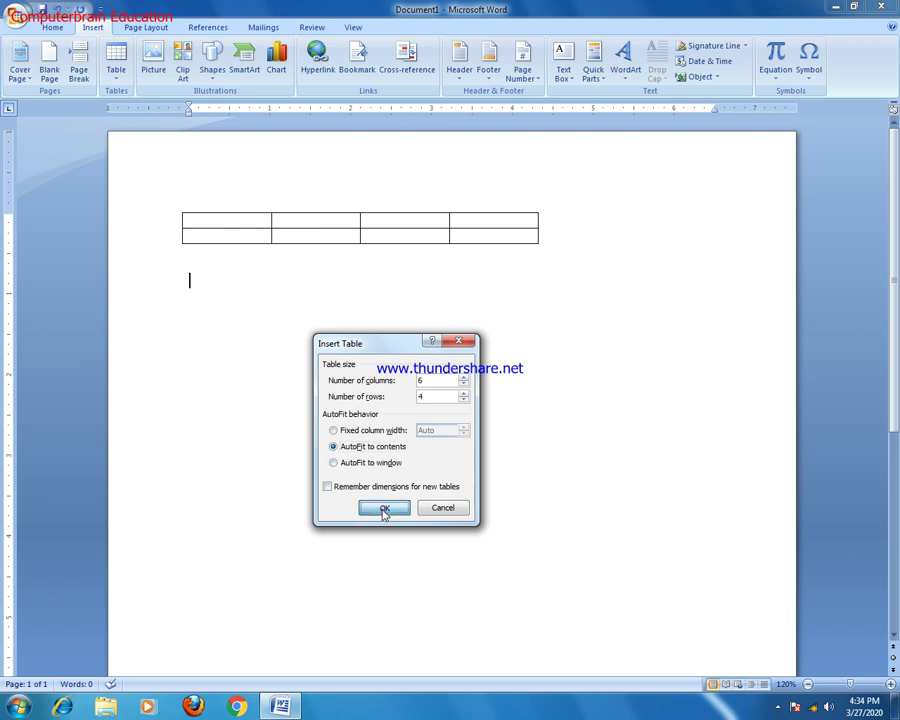
{"action": "left_click", "coordinate": [383, 508]}
Type the headings Emp name, Department and salary into the first three cells.
{"action": "mouse_move", "coordinate": [205, 293]}
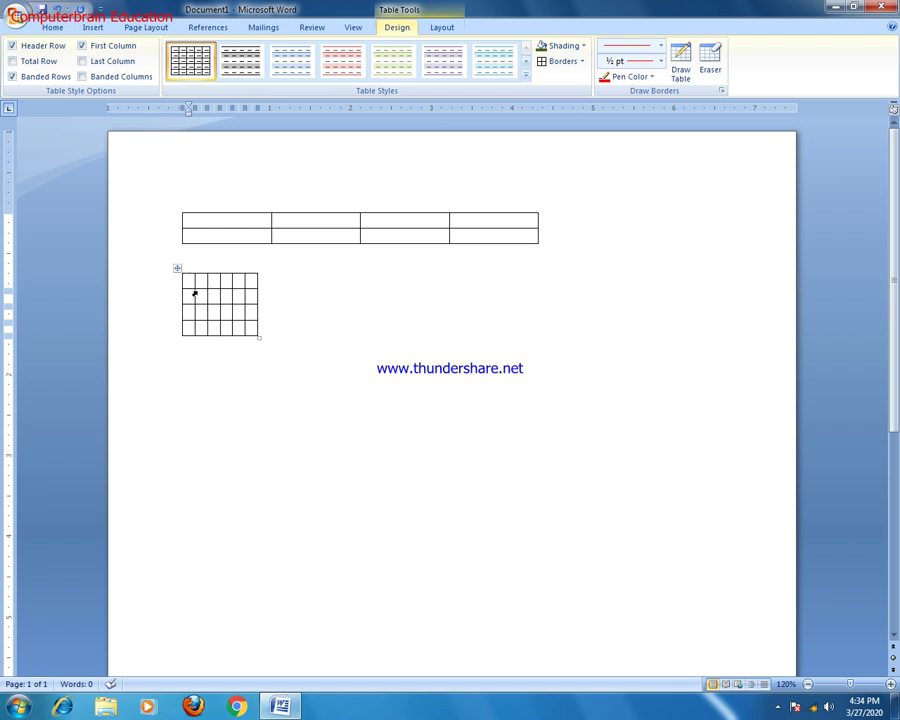
{"action": "left_click", "coordinate": [192, 280]}
{"action": "type", "text": "Emp name"}
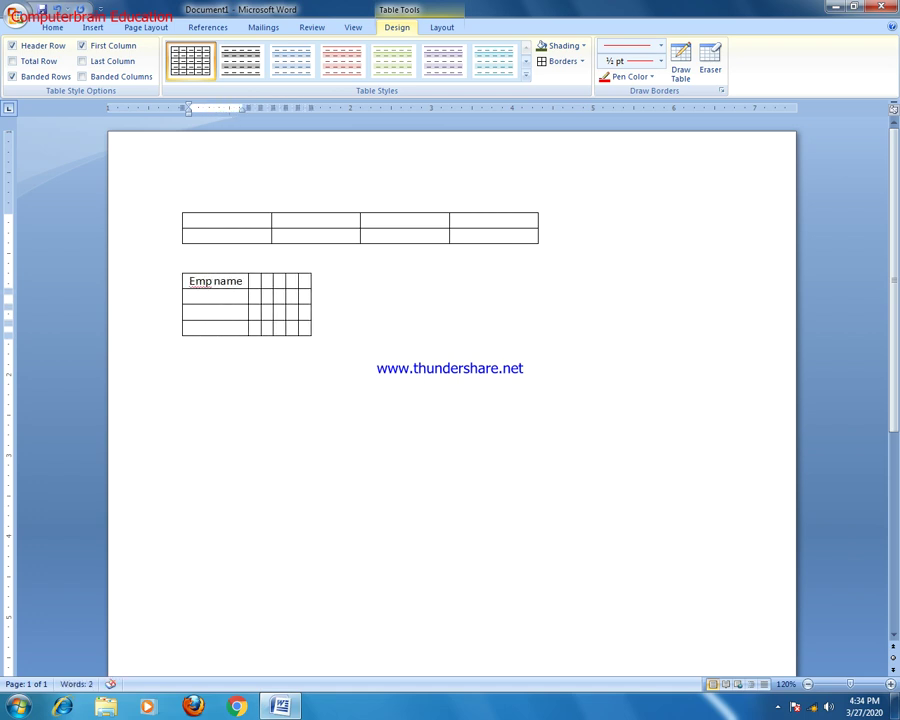
{"action": "mouse_move", "coordinate": [191, 279]}
{"action": "key", "text": "Tab"}
{"action": "type", "text": "Department"}
{"action": "key", "text": "Tab"}
{"action": "type", "text": "salary"}
Fill the remaining header cells with city, machine and person.
{"action": "key", "text": "Tab"}
{"action": "type", "text": "dep"}
{"action": "key", "text": "BackSpace"}
{"action": "key", "text": "BackSpace"}
{"action": "key", "text": "BackSpace"}
{"action": "type", "text": "city"}
{"action": "key", "text": "Tab"}
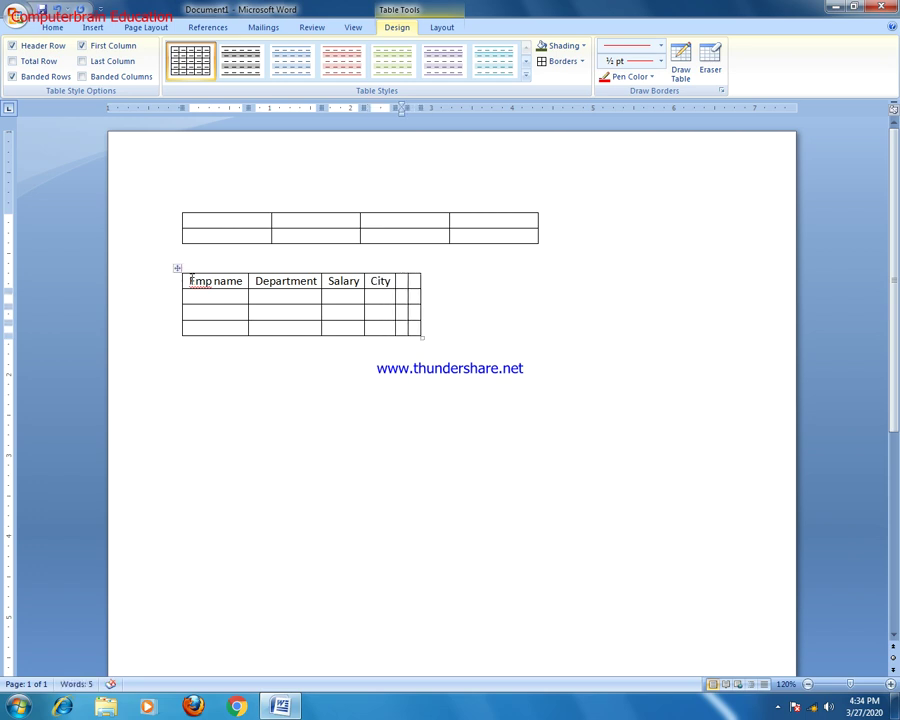
{"action": "type", "text": "machine"}
{"action": "key", "text": "Tab"}
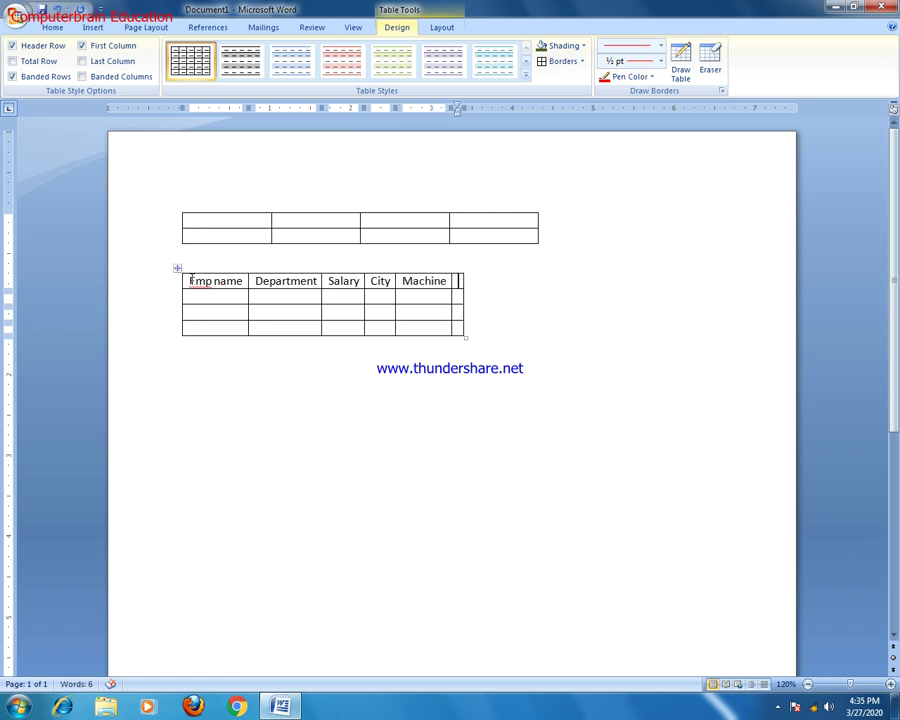
{"action": "type", "text": "person"}
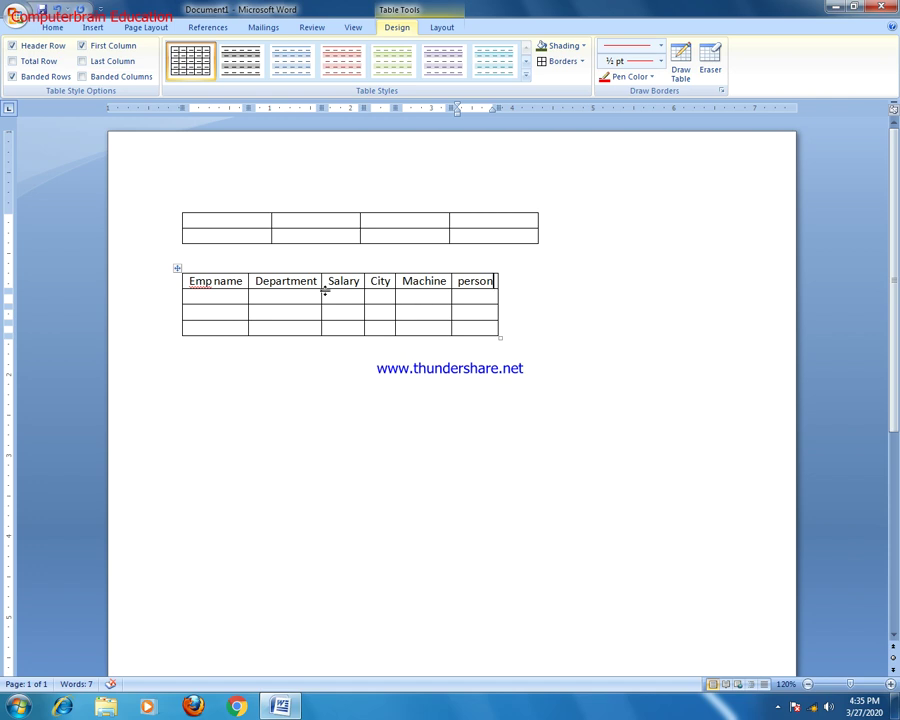
{"action": "left_click", "coordinate": [209, 382]}
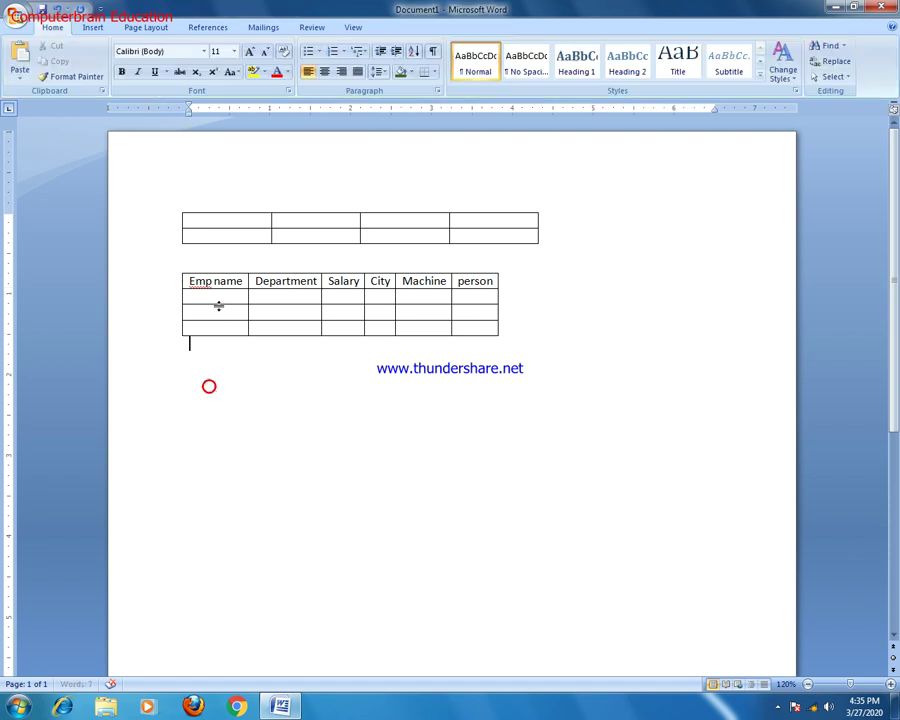
{"action": "left_click", "coordinate": [92, 27]}
{"action": "left_click", "coordinate": [116, 80]}
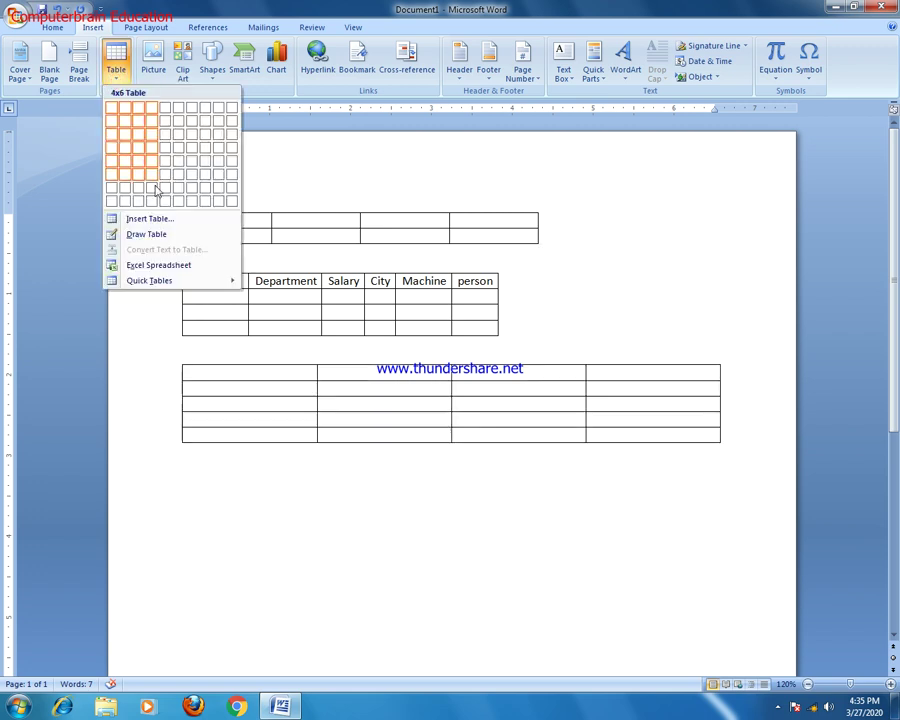
Insert a 5-column, 4-row table autofitted to the window below the second table.
{"action": "left_click", "coordinate": [140, 218]}
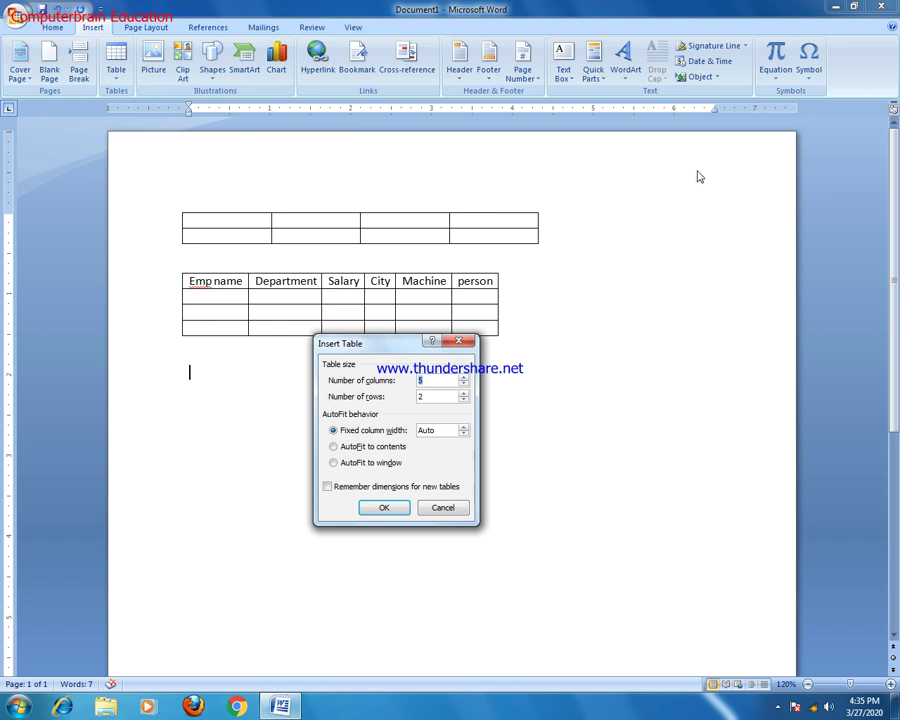
{"action": "left_click", "coordinate": [463, 377]}
{"action": "type", "text": "4"}
{"action": "left_click", "coordinate": [335, 462]}
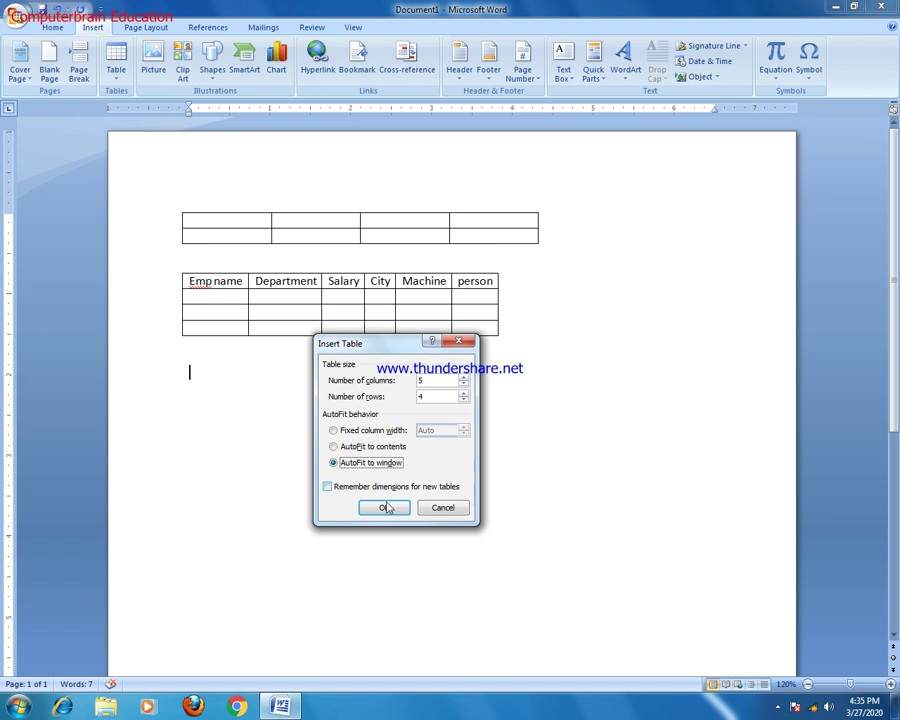
{"action": "left_click", "coordinate": [387, 507]}
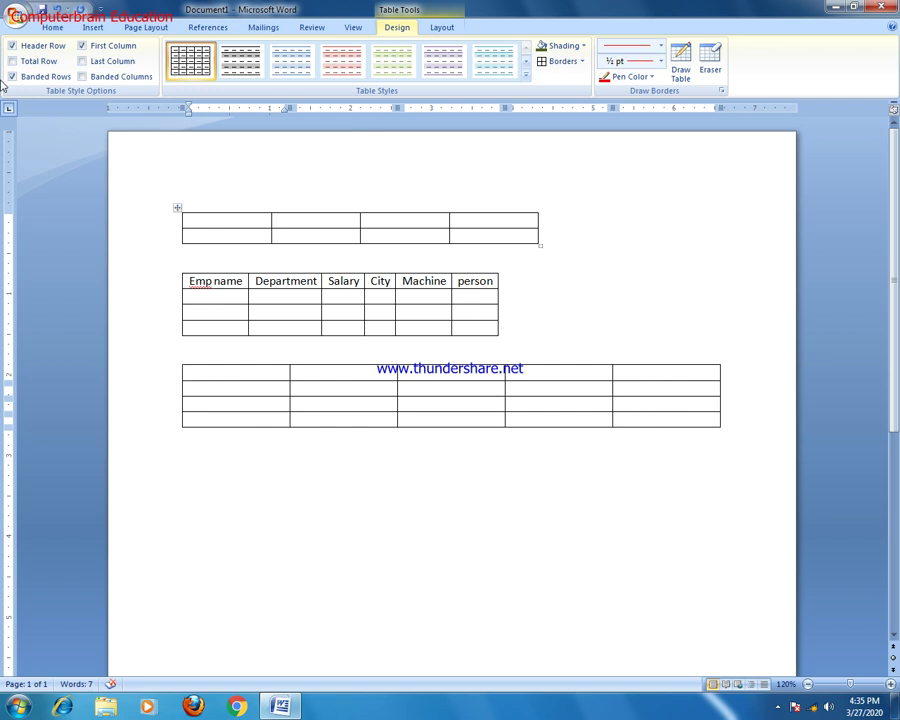
{"action": "left_click", "coordinate": [251, 504]}
Open the Insert Table dialog and cancel it without adding a table.
{"action": "left_click", "coordinate": [92, 27]}
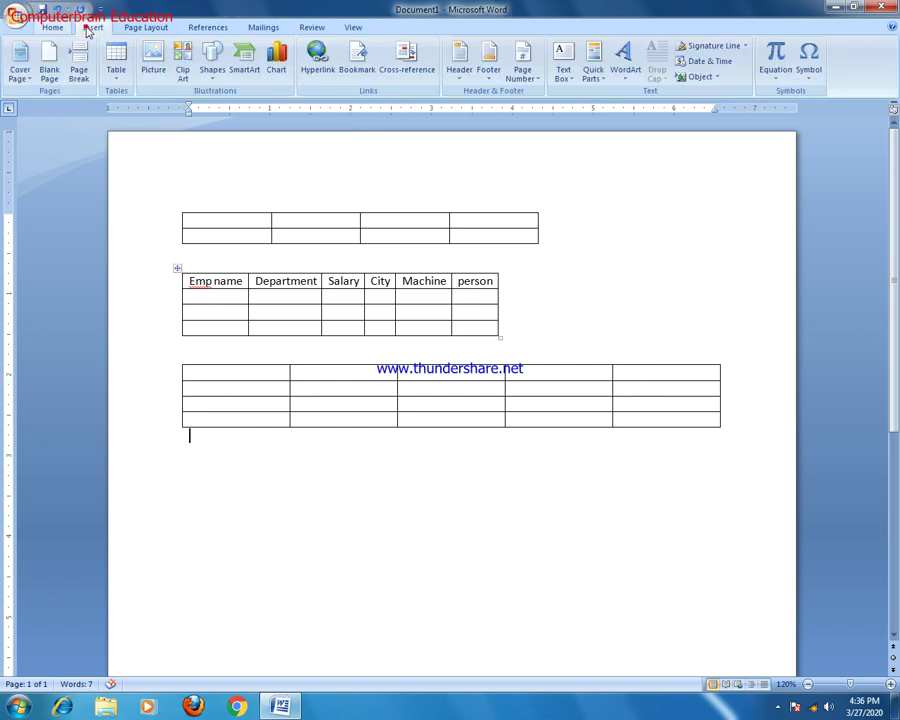
{"action": "left_click", "coordinate": [114, 72]}
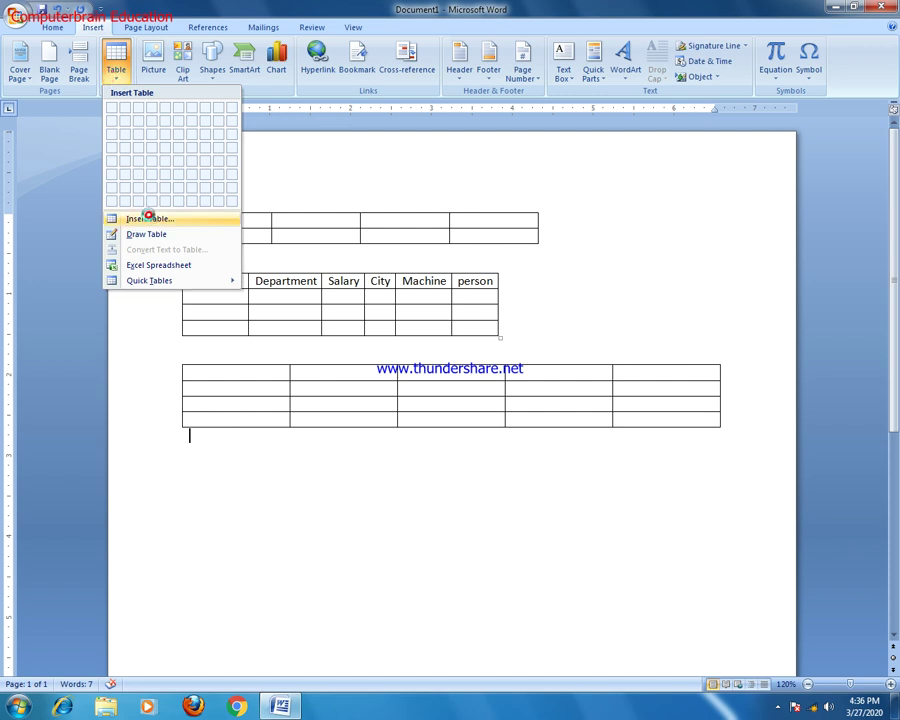
{"action": "left_click", "coordinate": [149, 217]}
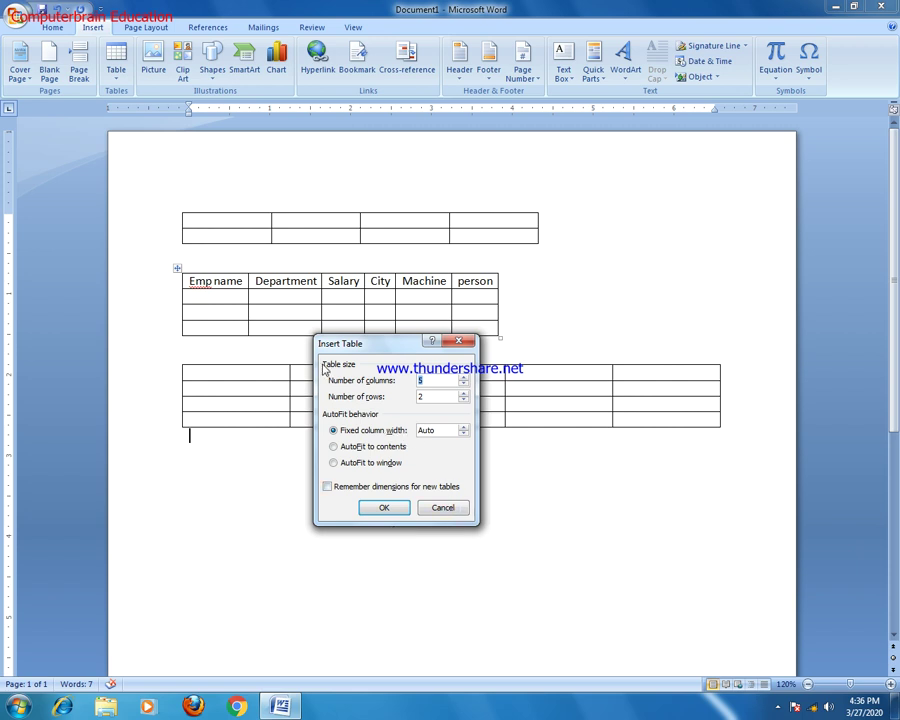
{"action": "left_click", "coordinate": [444, 508]}
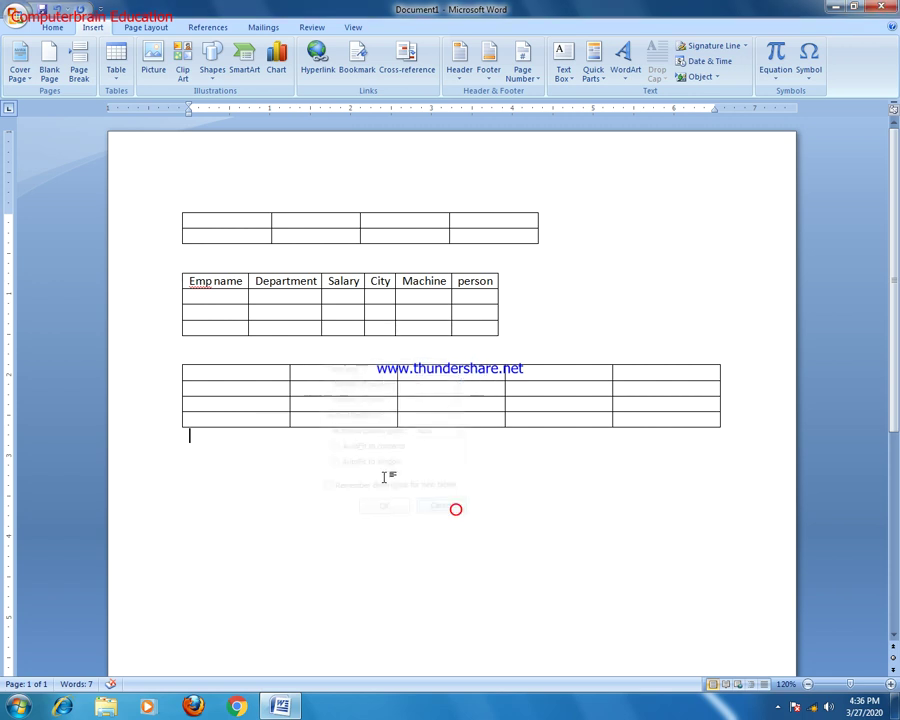
Select all three tables with Ctrl+A and delete them, emptying the page.
{"action": "left_click", "coordinate": [264, 384]}
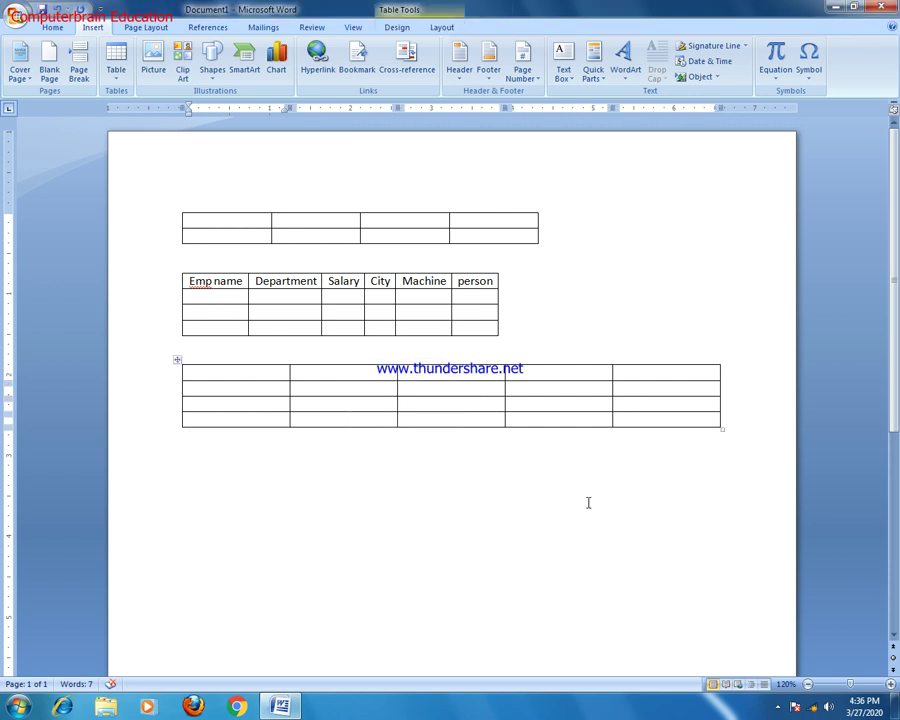
{"action": "left_click", "coordinate": [587, 500]}
{"action": "key", "text": "ctrl+a"}
{"action": "key", "text": "Delete"}
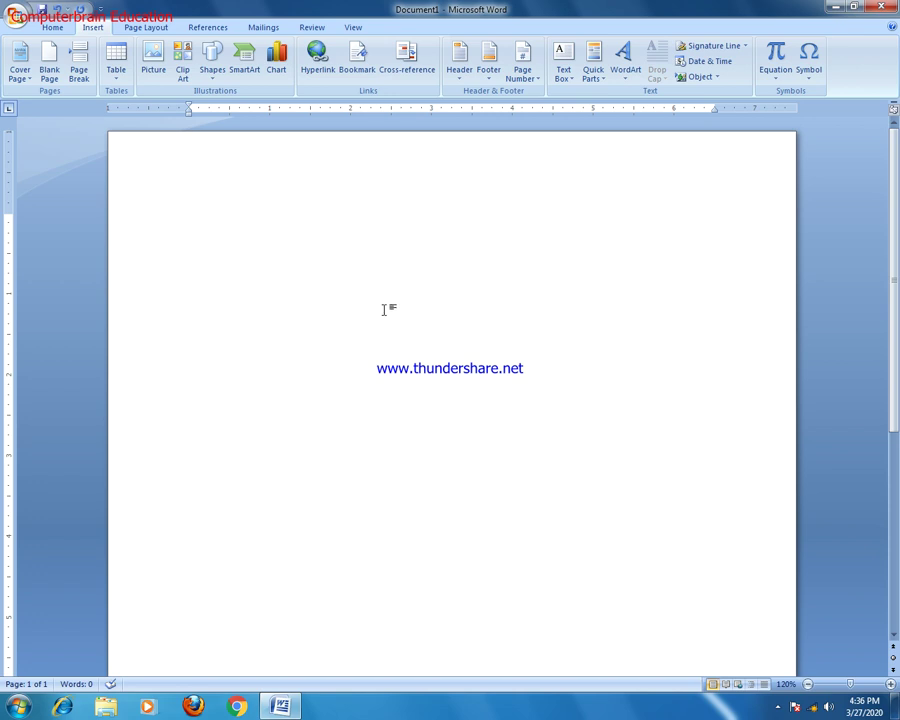
{"action": "left_click", "coordinate": [117, 78]}
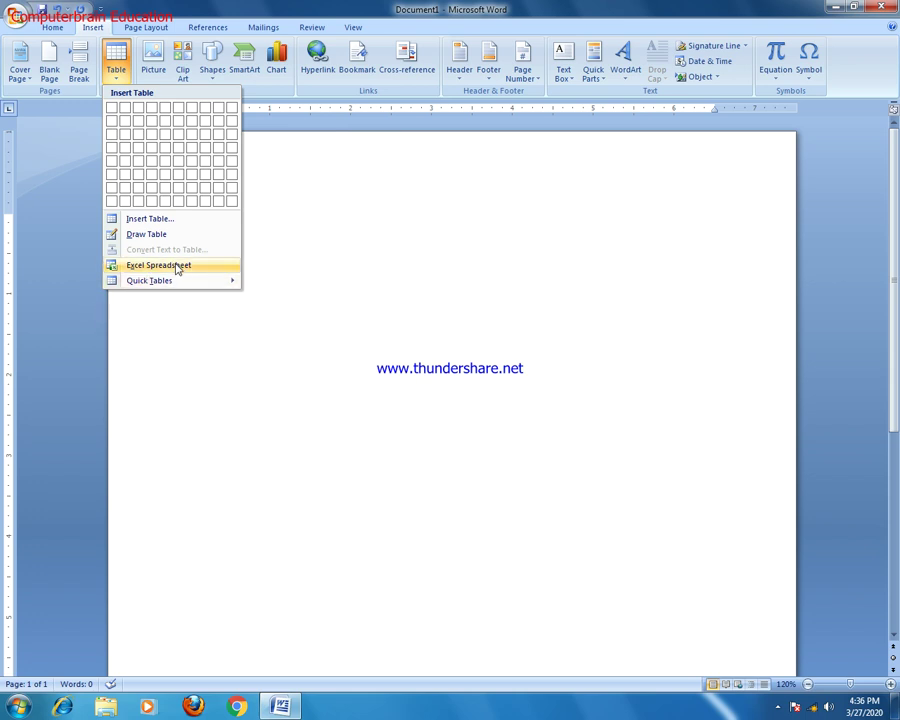
Embed a new Excel worksheet and enlarge it to show columns A–I and rows 1–16.
{"action": "left_click", "coordinate": [177, 265]}
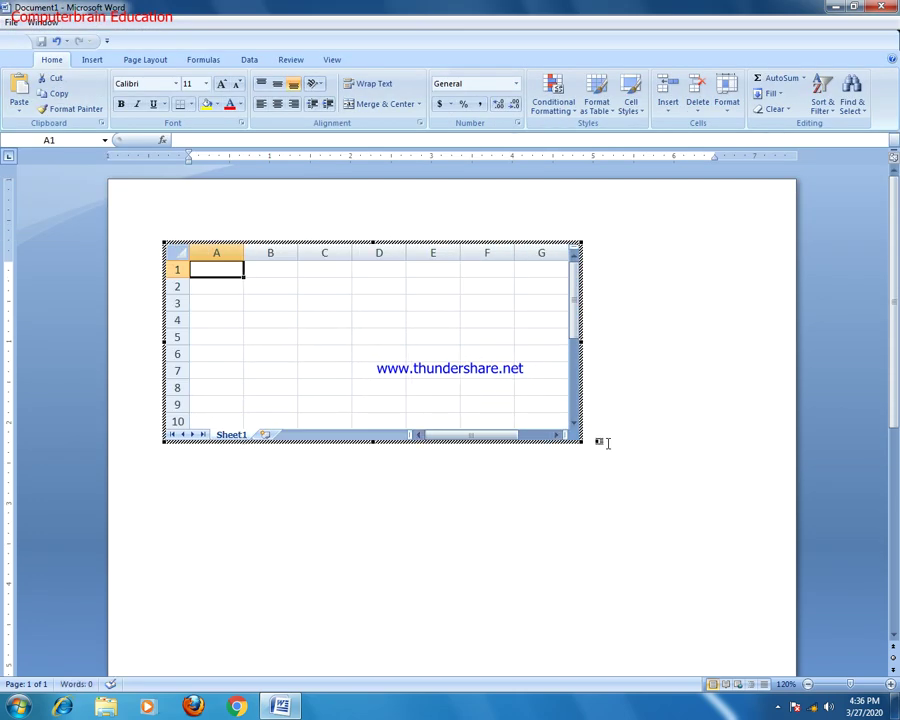
{"action": "left_click_drag", "start_coordinate": [581, 441], "coordinate": [697, 552]}
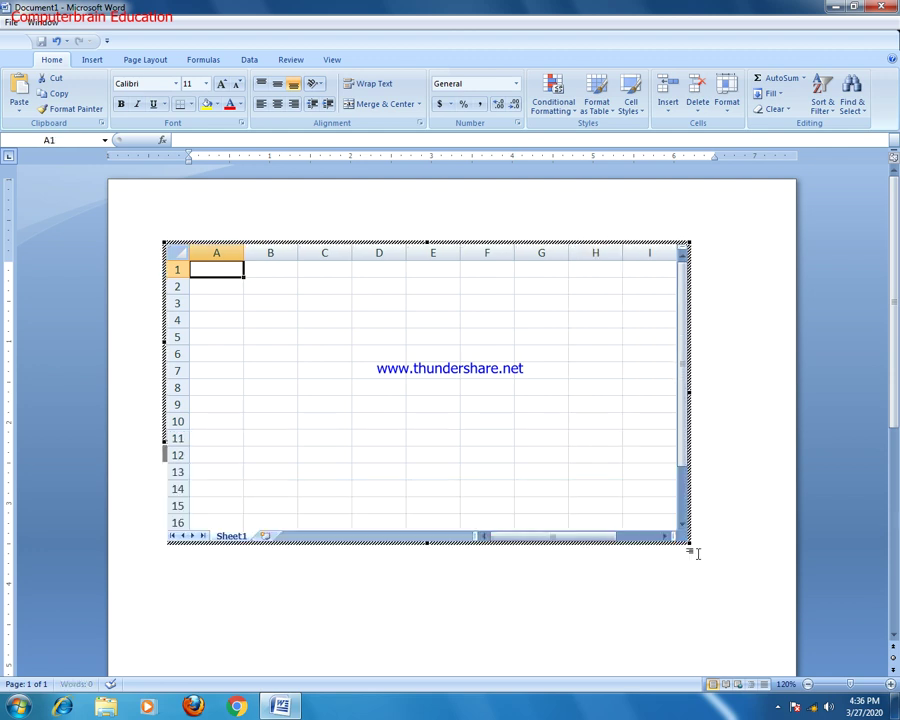
{"action": "left_click", "coordinate": [280, 287]}
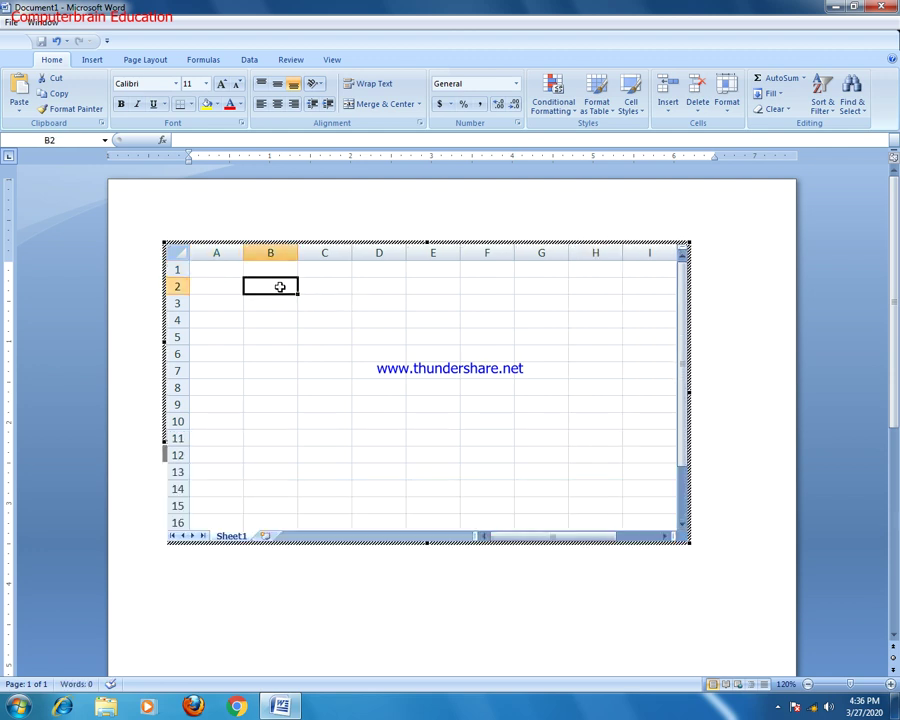
Enter 26, 56, 98, 23, 69 and 85 into cells B2 to B7.
{"action": "type", "text": "26"}
{"action": "key", "text": "Return"}
{"action": "type", "text": "56"}
{"action": "key", "text": "Return"}
{"action": "type", "text": "98"}
{"action": "key", "text": "Return"}
{"action": "type", "text": "23"}
{"action": "key", "text": "Return"}
{"action": "type", "text": "6"}
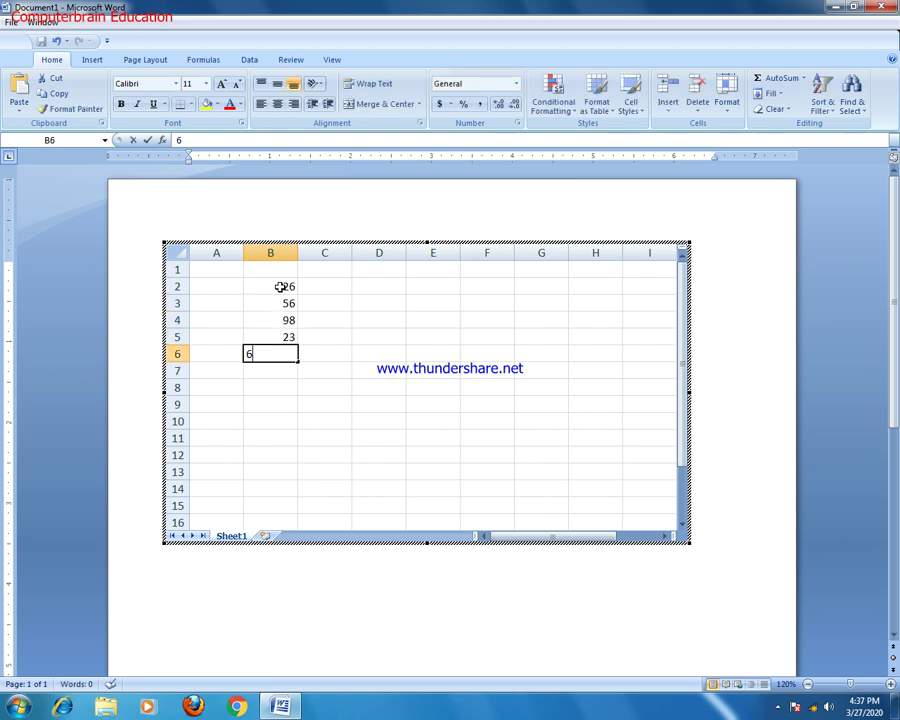
{"action": "type", "text": "9 "}
{"action": "type", "text": "85"}
{"action": "key", "text": "Return"}
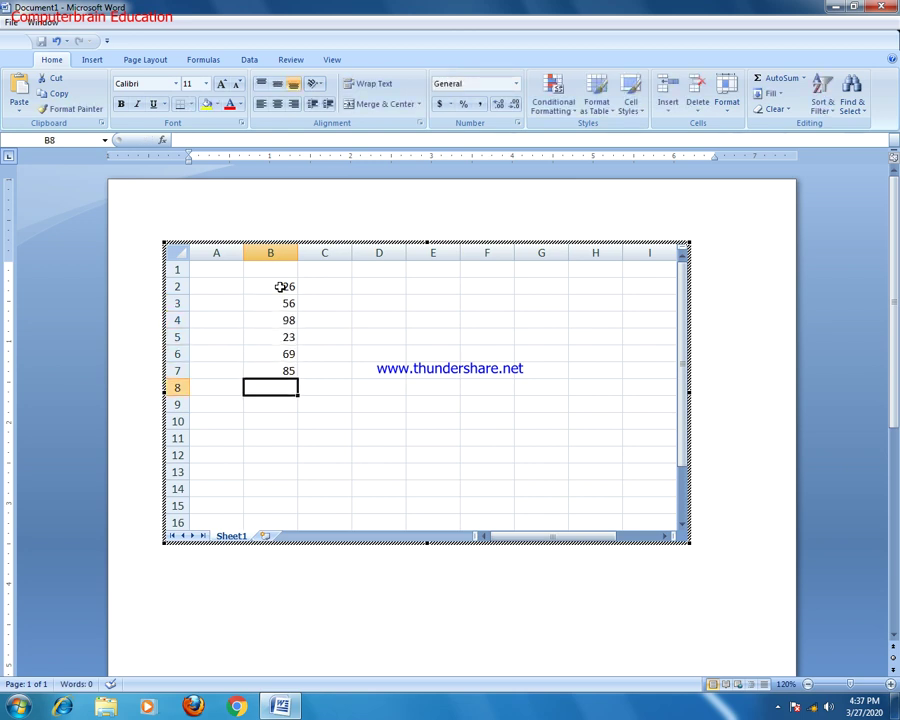
Total B2:B7 with =SUM in B9, giving 357, and exit the worksheet.
{"action": "left_click", "coordinate": [276, 404]}
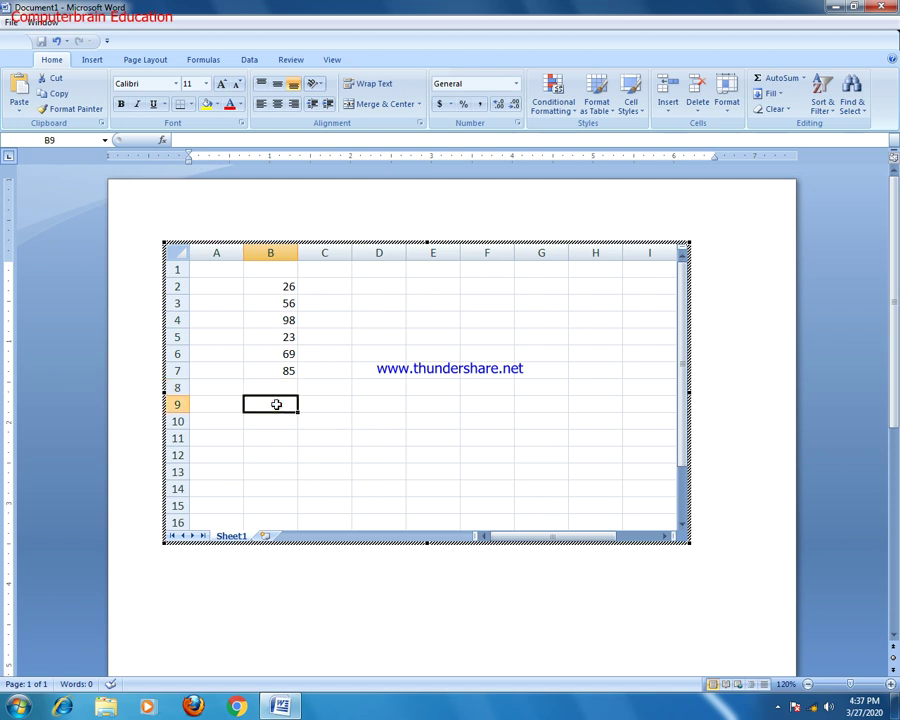
{"action": "type", "text": "=sum"}
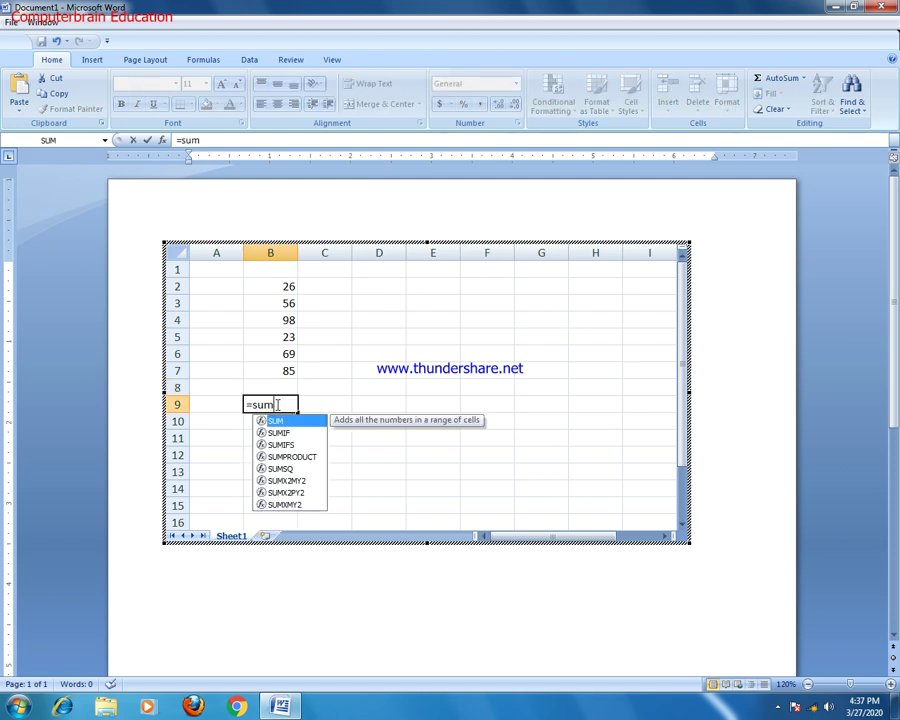
{"action": "type", "text": "("}
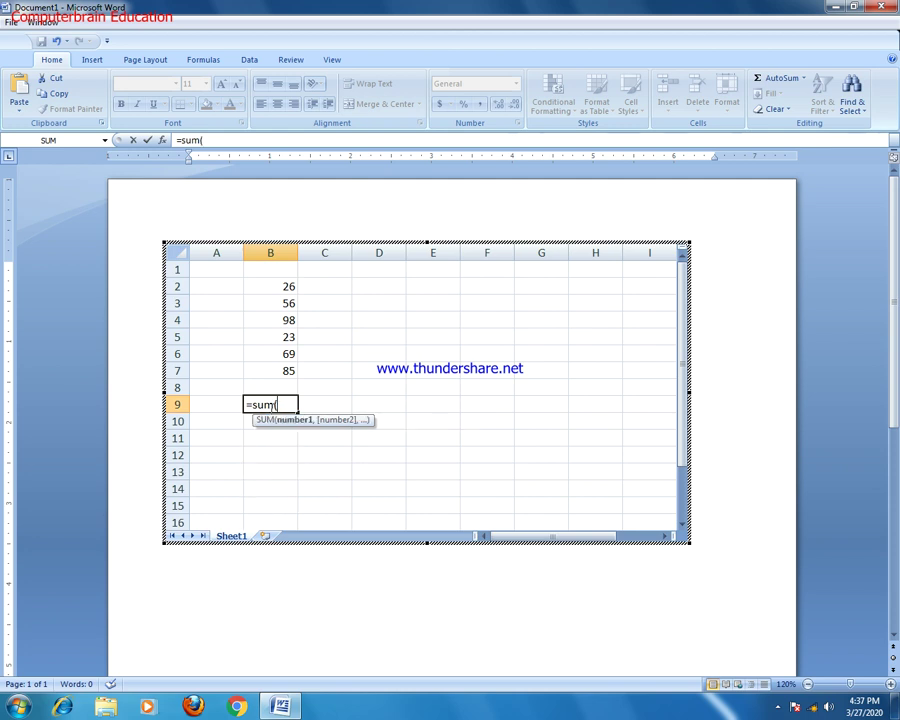
{"action": "left_click_drag", "start_coordinate": [277, 286], "coordinate": [282, 370]}
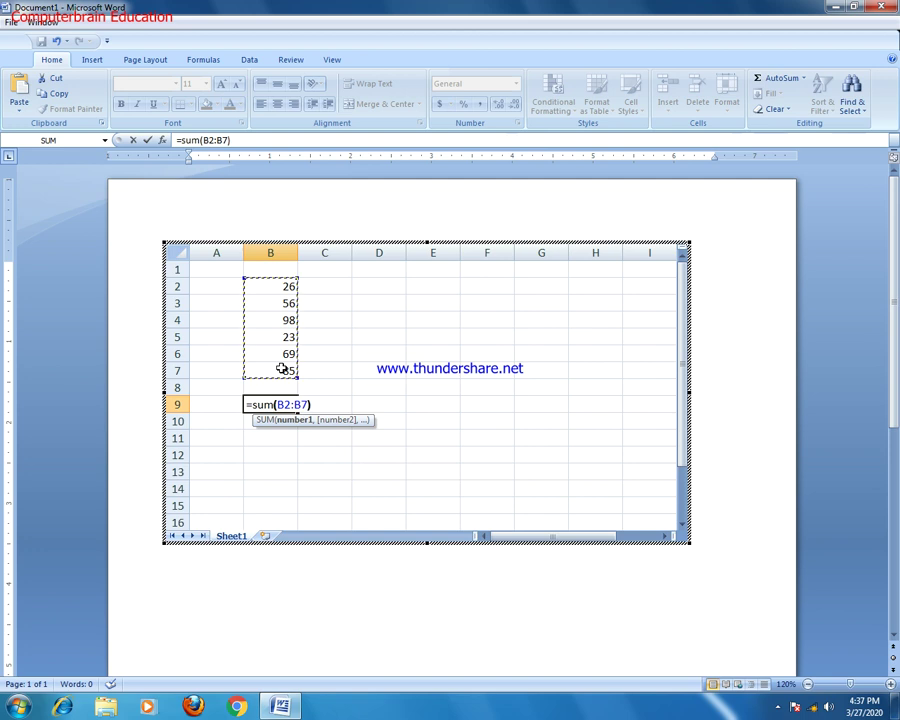
{"action": "type", "text": ")"}
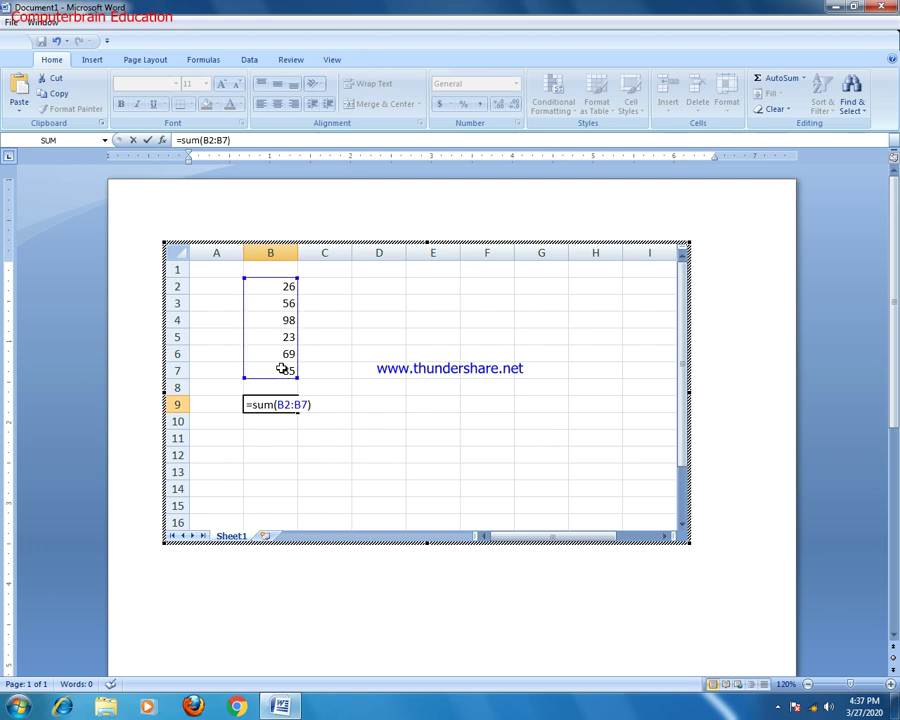
{"action": "key", "text": "Return"}
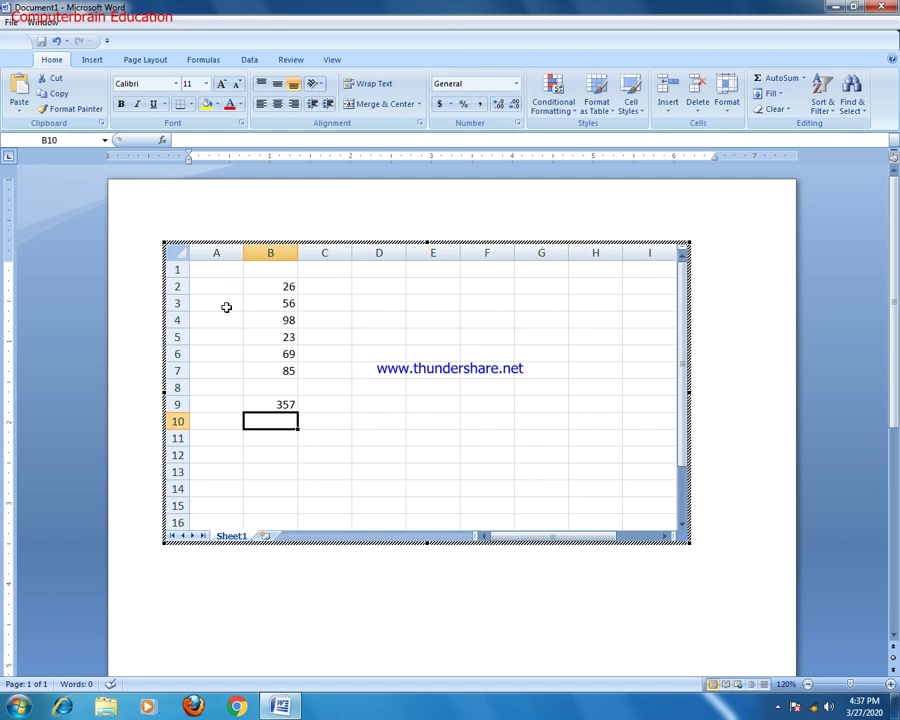
{"action": "left_click", "coordinate": [726, 336]}
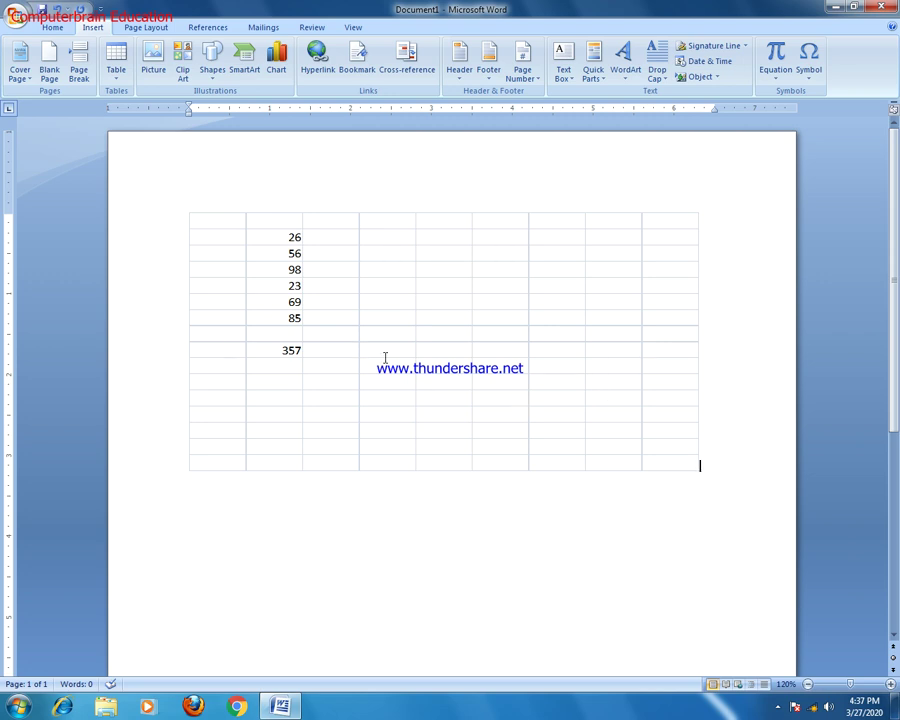
{"action": "left_click", "coordinate": [360, 491]}
{"action": "left_click", "coordinate": [358, 503]}
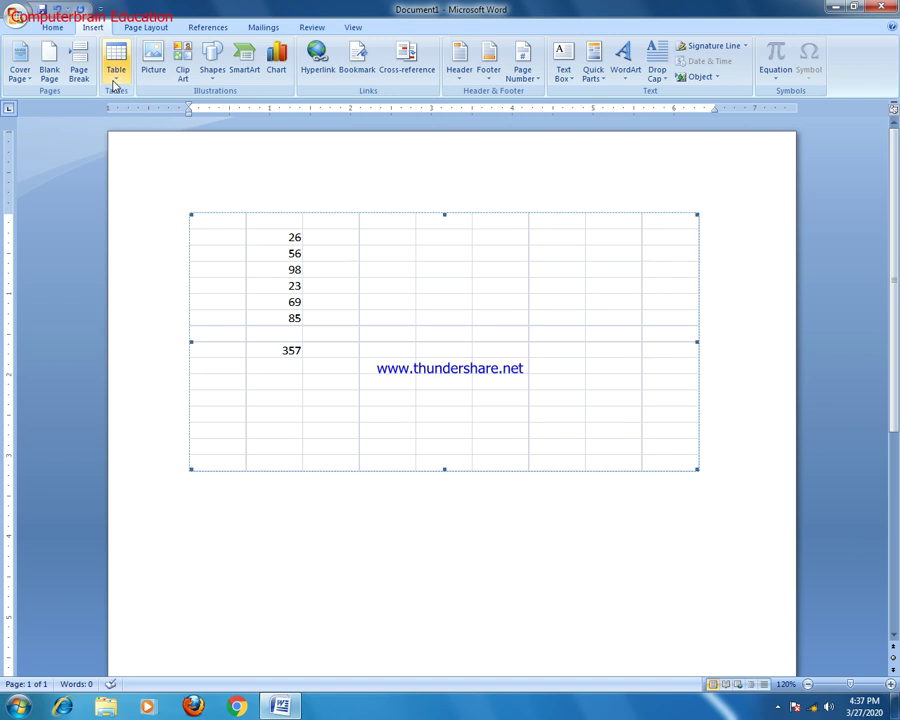
{"action": "left_click", "coordinate": [116, 75]}
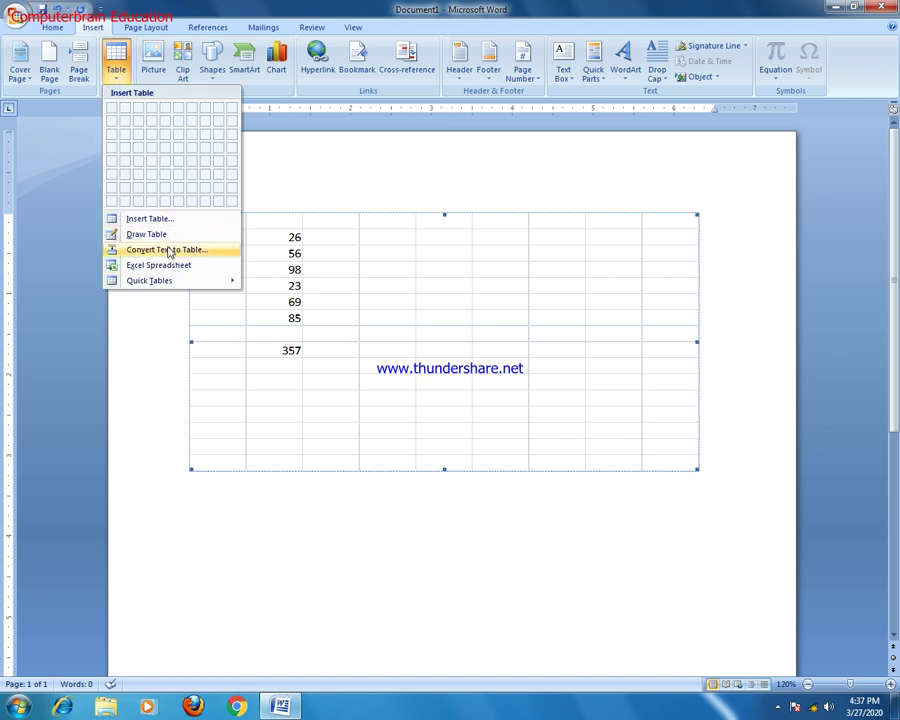
{"action": "mouse_move", "coordinate": [152, 285]}
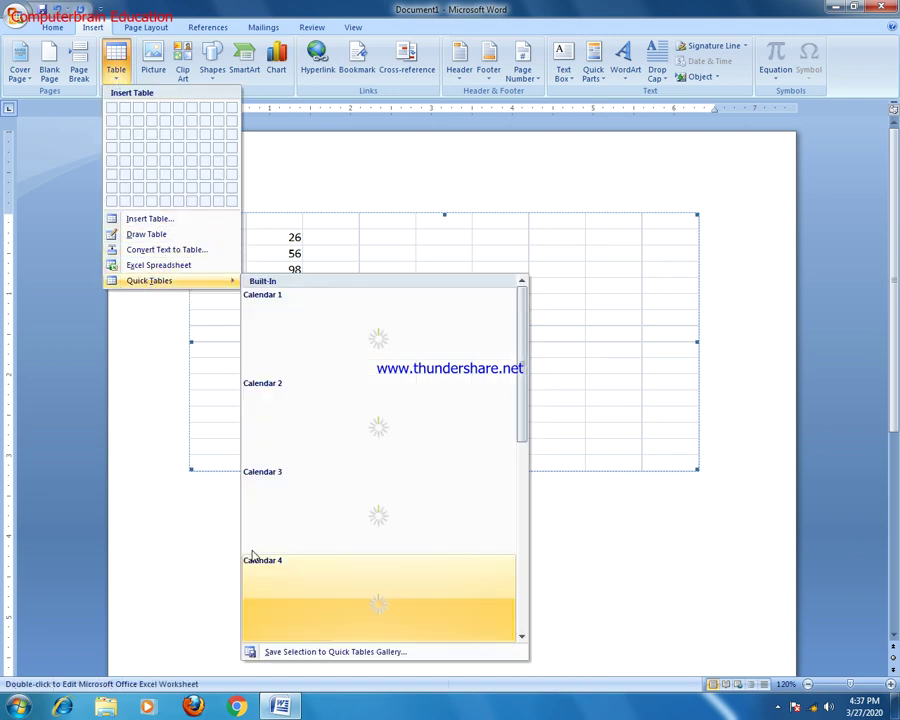
{"action": "left_click", "coordinate": [210, 520]}
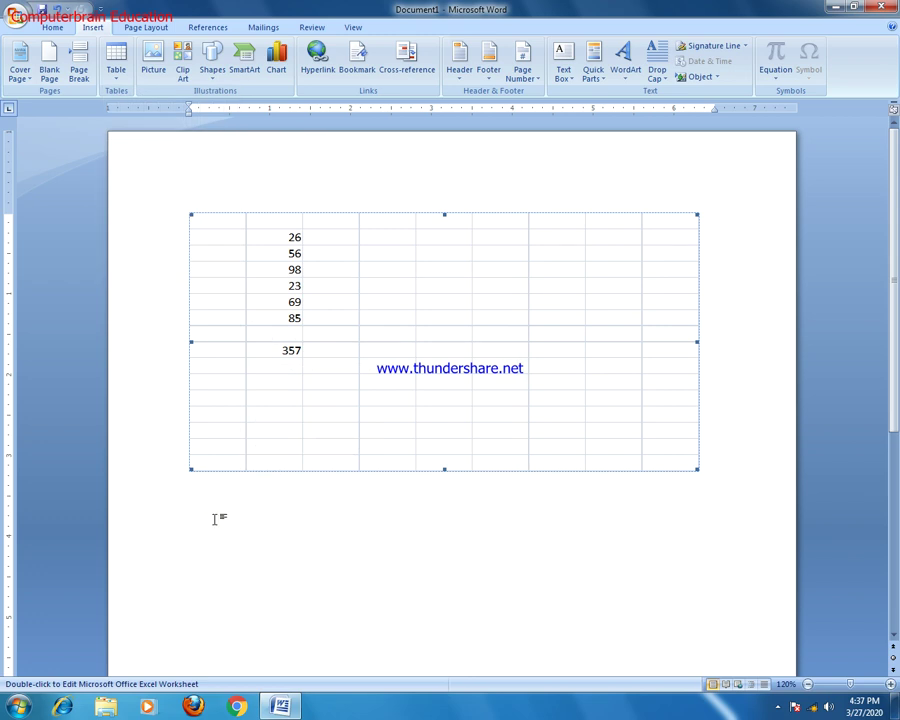
{"action": "left_click", "coordinate": [219, 489]}
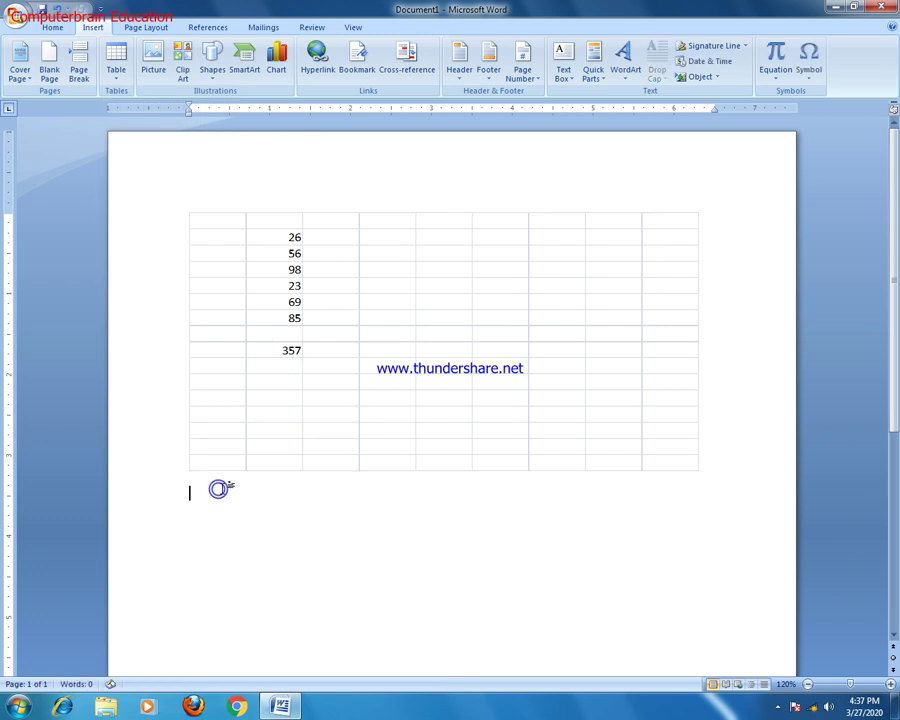
{"action": "key", "text": "Return"}
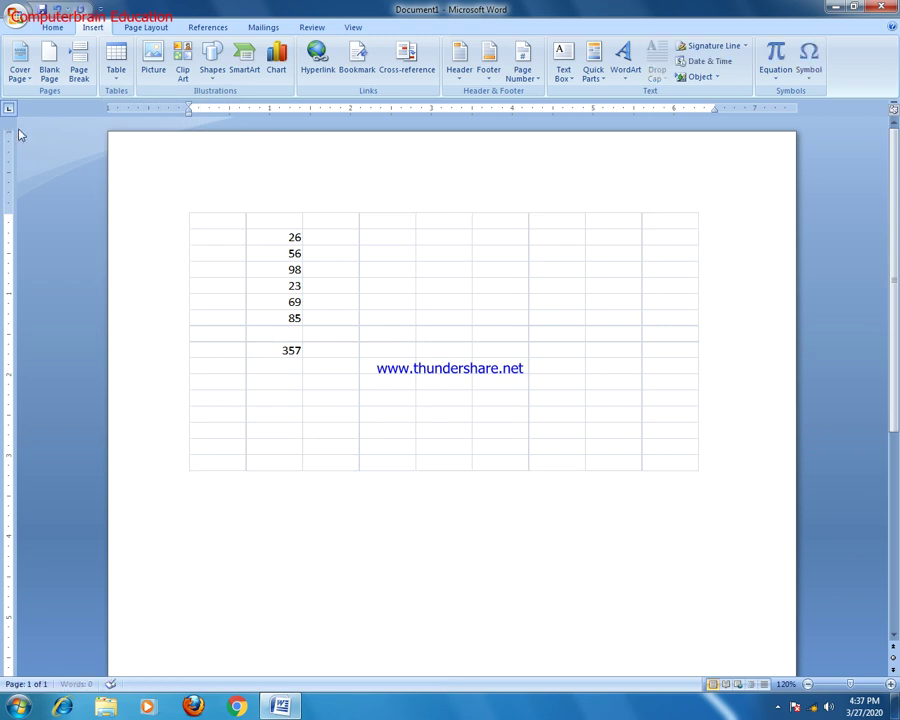
{"action": "left_click", "coordinate": [116, 62]}
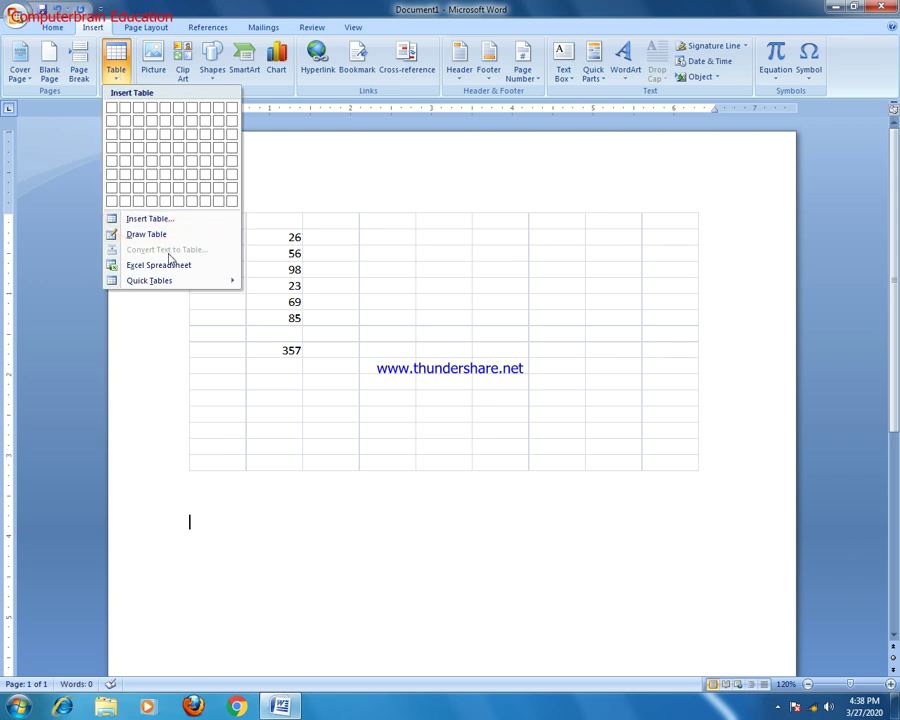
Insert the Calendar 2 quick table below the worksheet.
{"action": "mouse_move", "coordinate": [149, 285]}
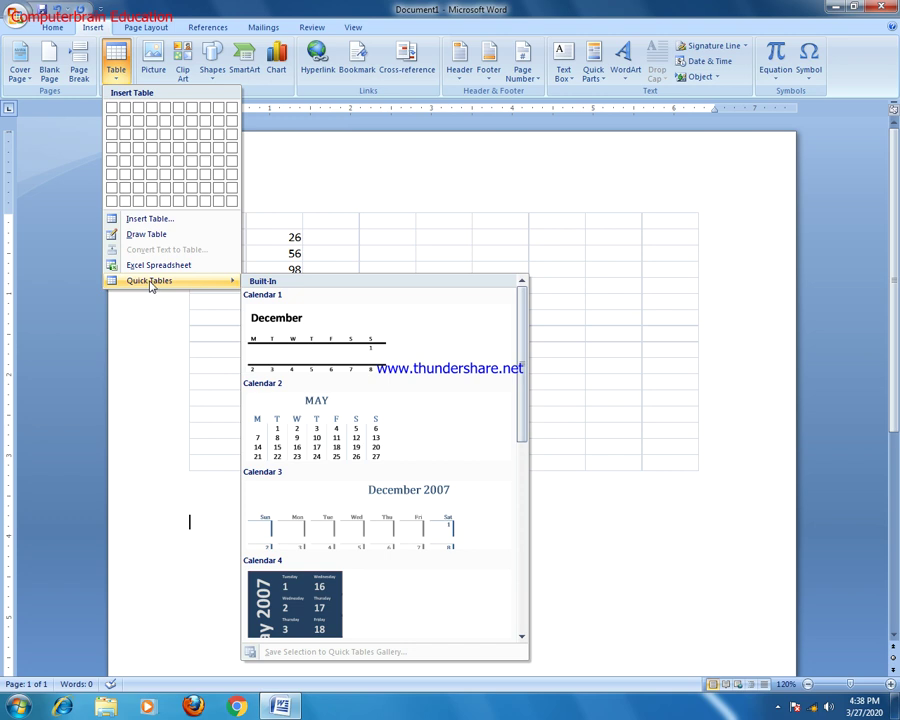
{"action": "left_click_drag", "start_coordinate": [522, 338], "coordinate": [532, 536]}
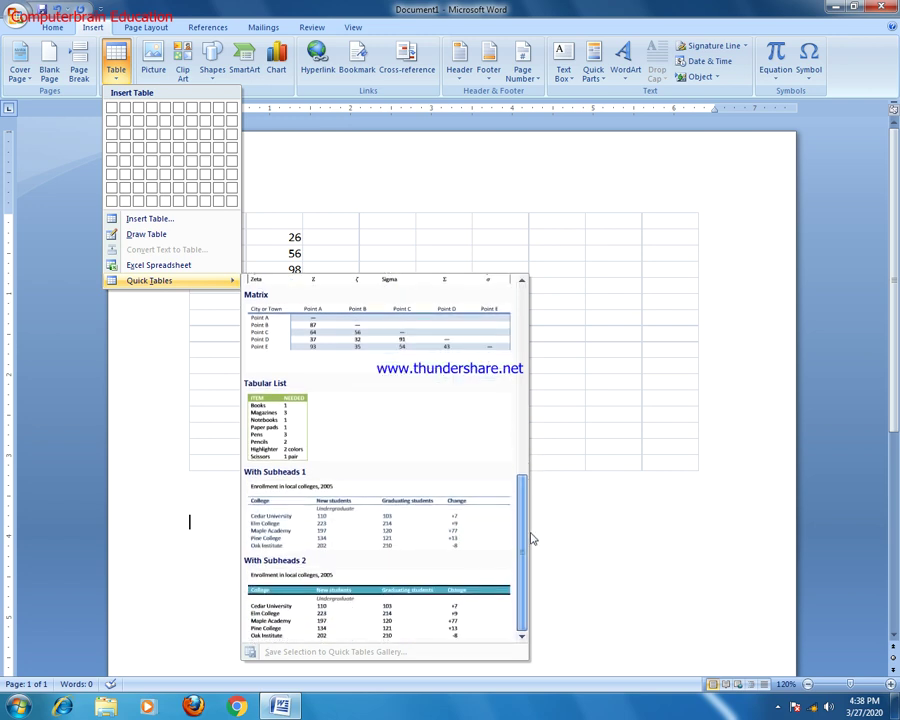
{"action": "left_click_drag", "start_coordinate": [532, 536], "coordinate": [549, 370]}
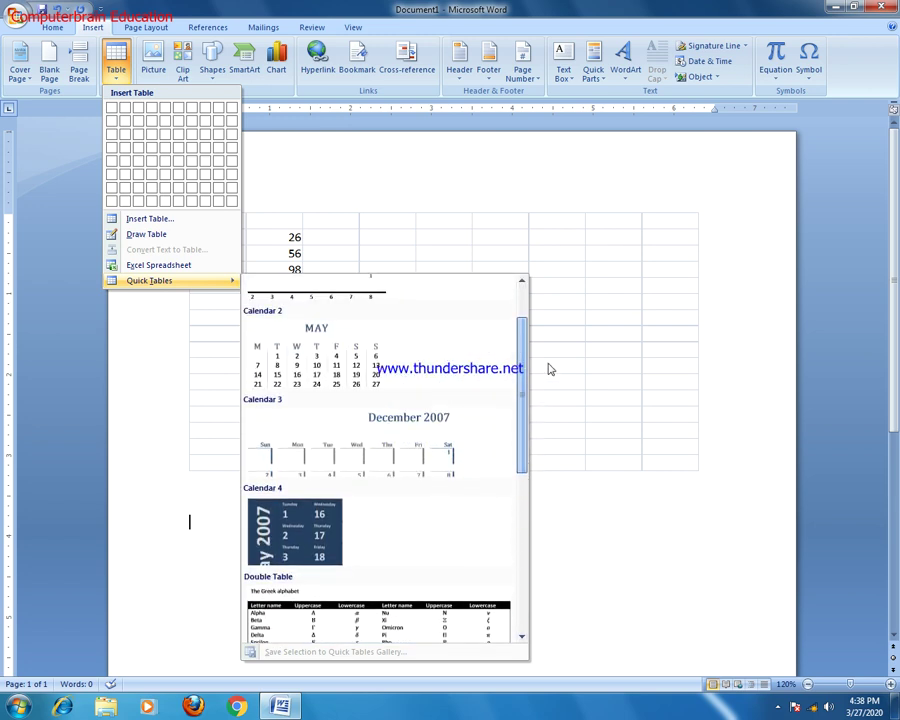
{"action": "left_click", "coordinate": [328, 360]}
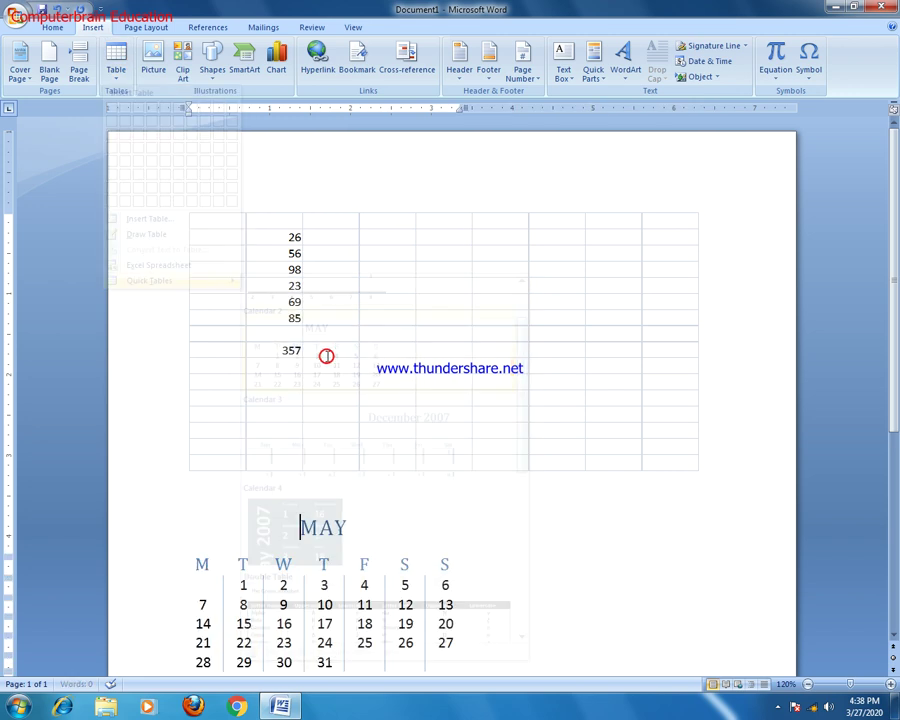
Change the calendar title from MAY to MARCH.
{"action": "left_click_drag", "start_coordinate": [892, 370], "coordinate": [895, 440]}
{"action": "left_click", "coordinate": [348, 435]}
{"action": "key", "text": "BackSpace"}
{"action": "key", "text": "BackSpace"}
{"action": "key", "text": "BackSpace"}
{"action": "type", "text": "MARCH"}
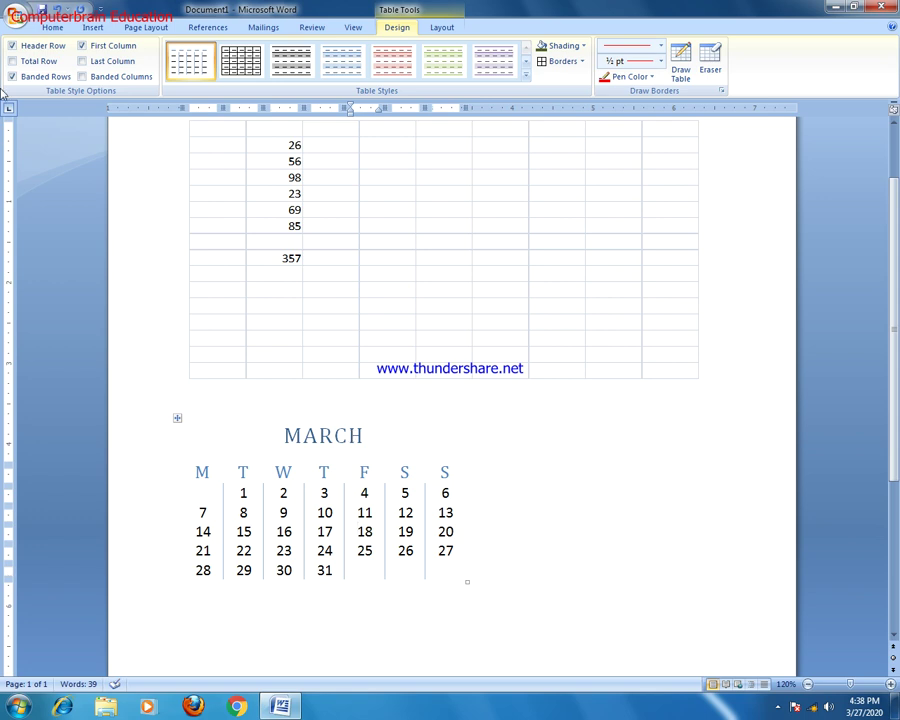
Show the Insert commands, drop down the Table options, then dismiss them without changes.
{"action": "left_click", "coordinate": [93, 28]}
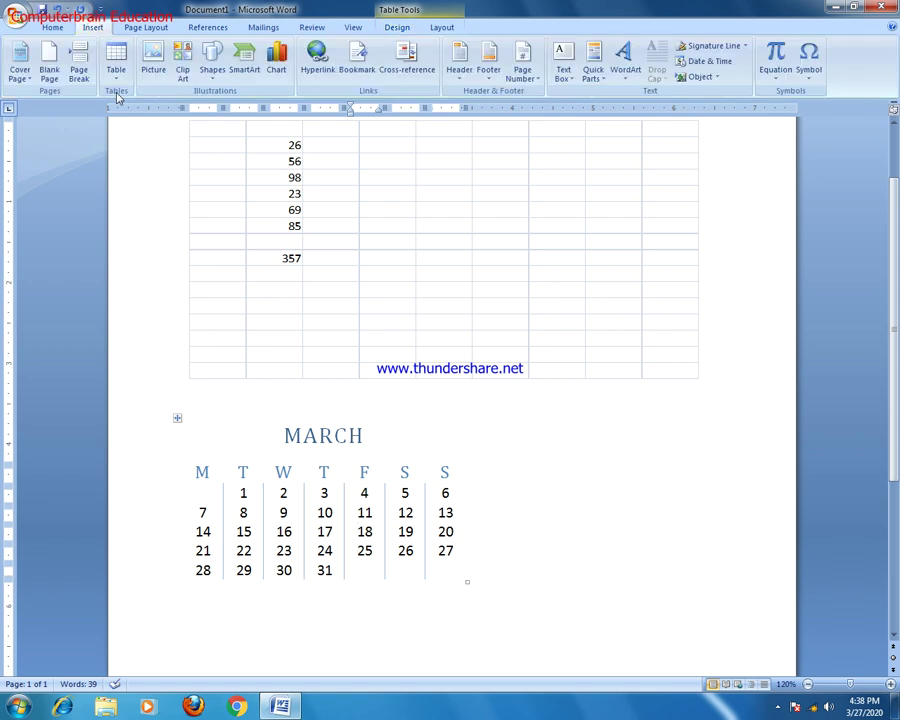
{"action": "left_click", "coordinate": [116, 70]}
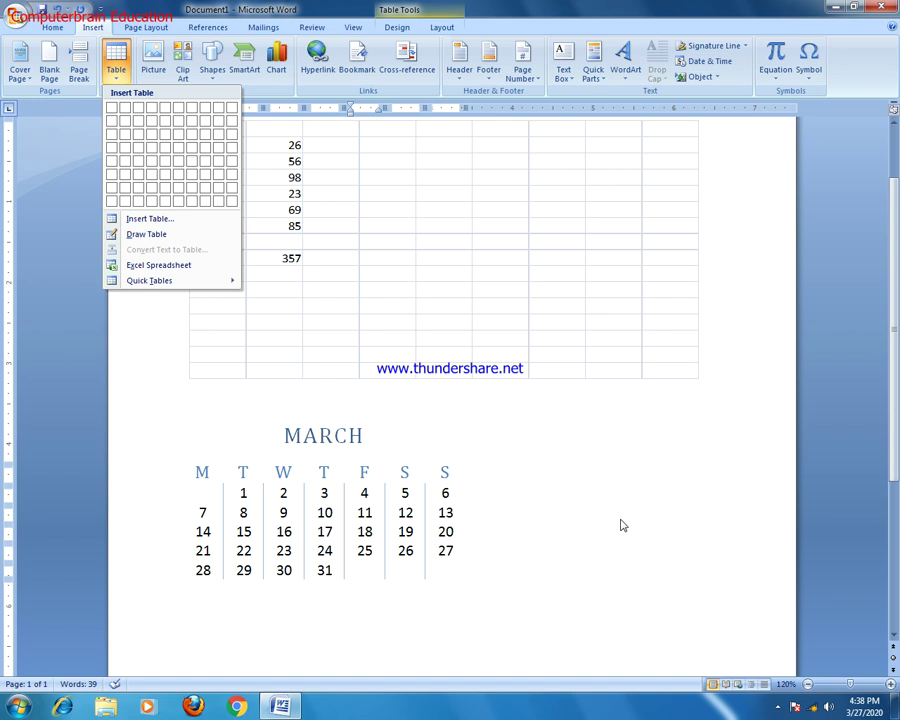
{"action": "left_click", "coordinate": [511, 494]}
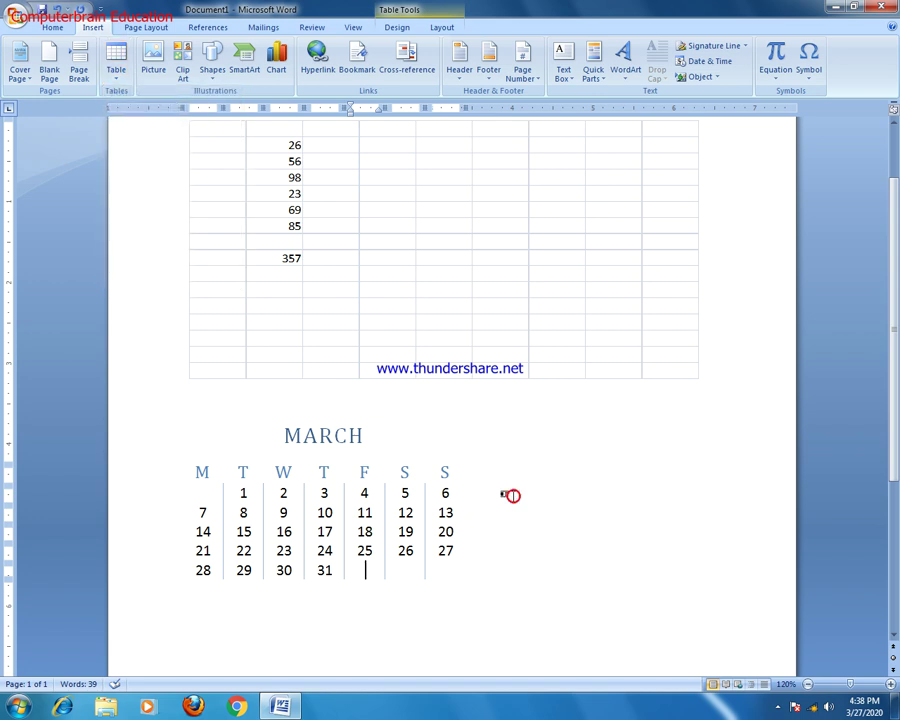